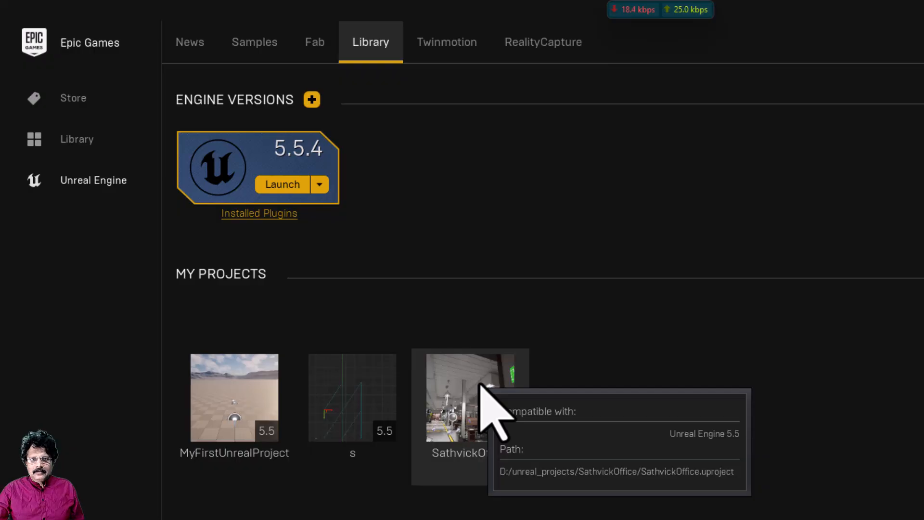
- Open the SathvickOffice project and create a folder named Maps inside the Content folder
{"action": "double_click", "coordinate": [481, 385]}
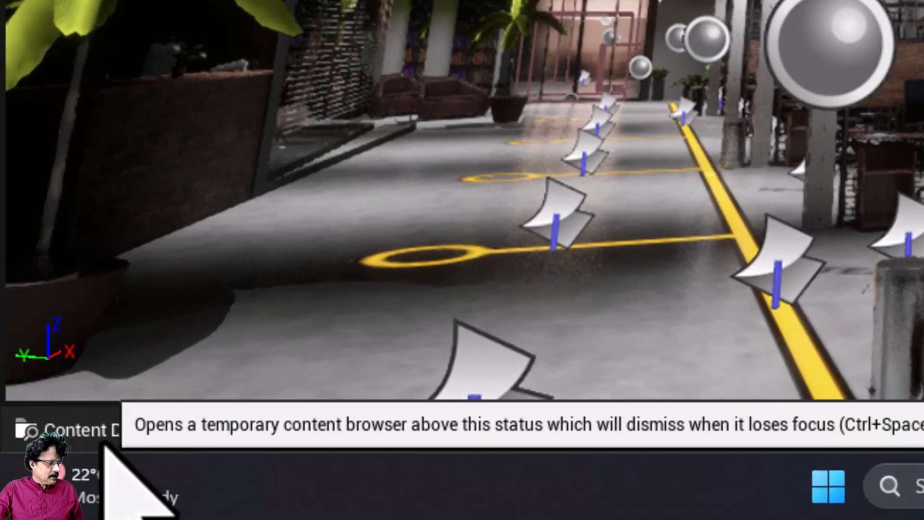
{"action": "left_click", "coordinate": [36, 491]}
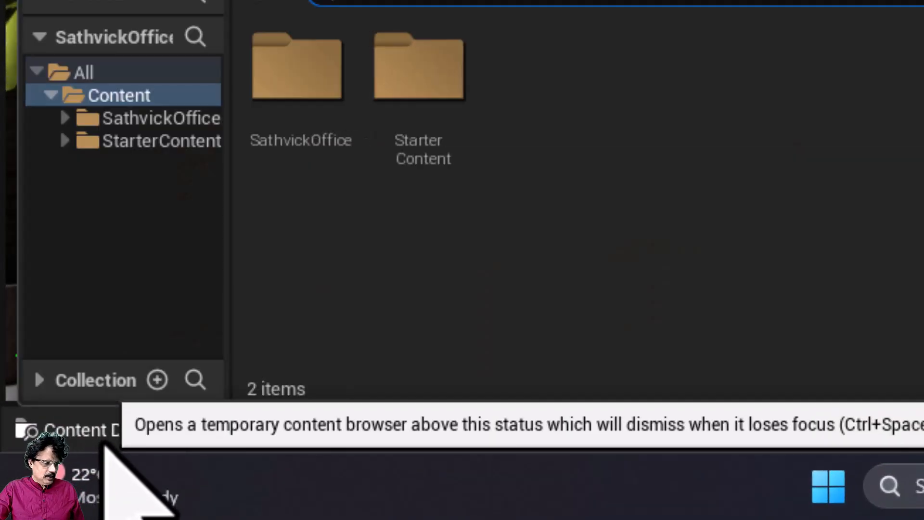
{"action": "left_click", "coordinate": [124, 96]}
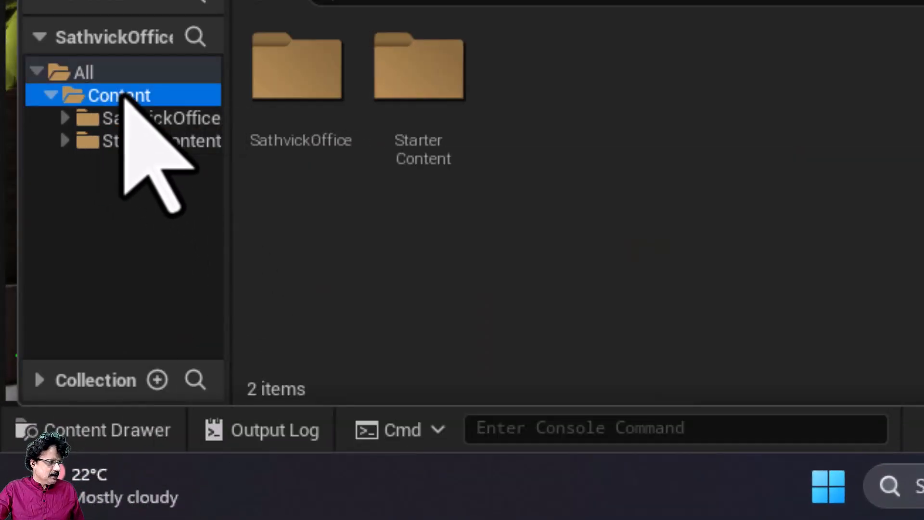
{"action": "right_click", "coordinate": [386, 268]}
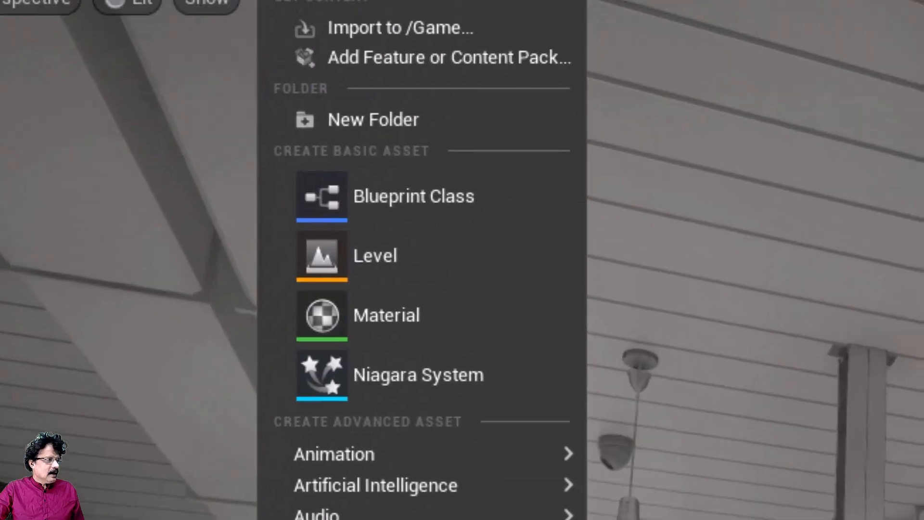
{"action": "left_click", "coordinate": [406, 128]}
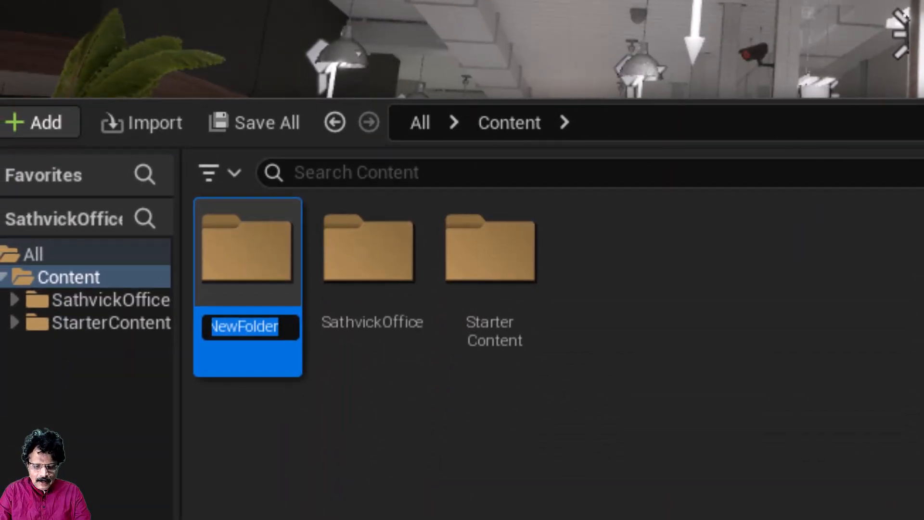
{"action": "type", "text": "Maps"}
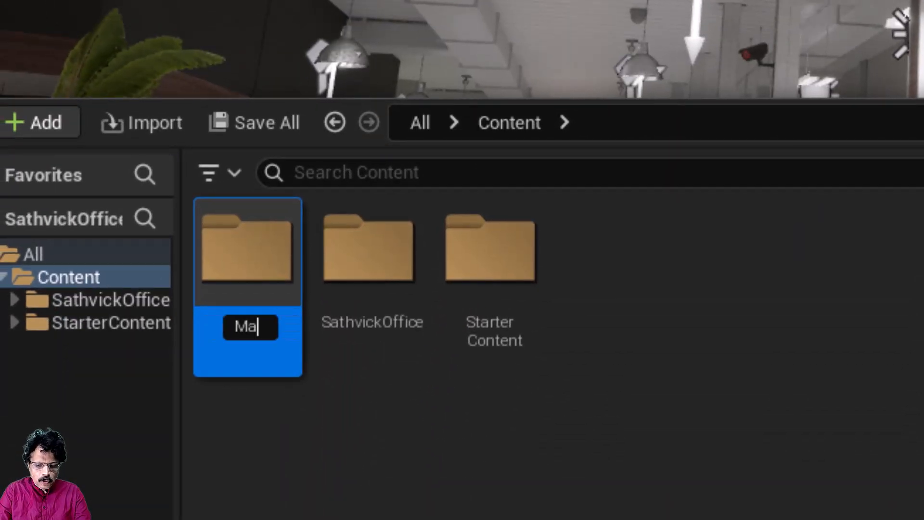
{"action": "key", "text": "Return"}
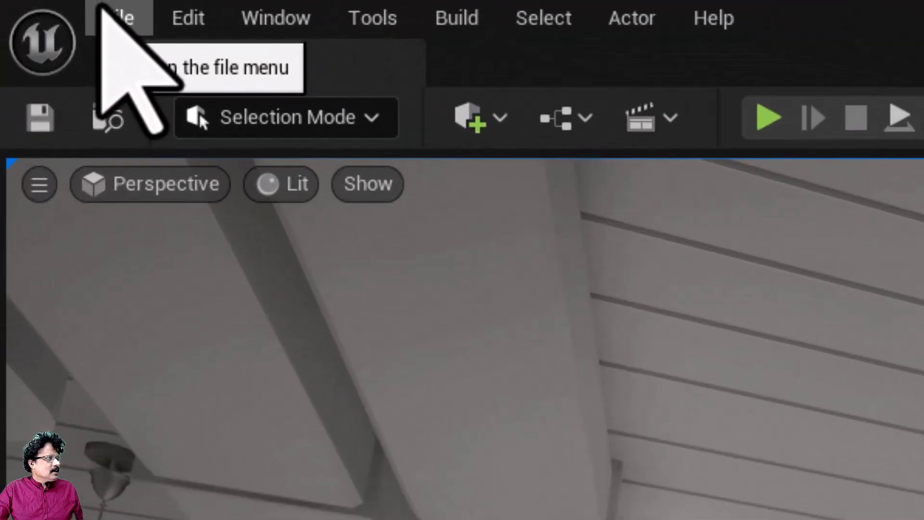
- Create a new level from the Empty Level template
{"action": "left_click", "coordinate": [36, 7]}
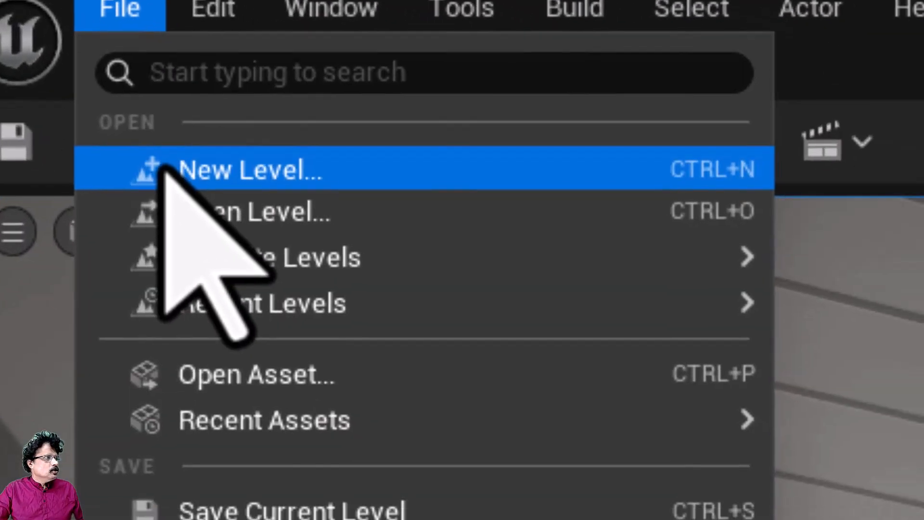
{"action": "left_click", "coordinate": [163, 168]}
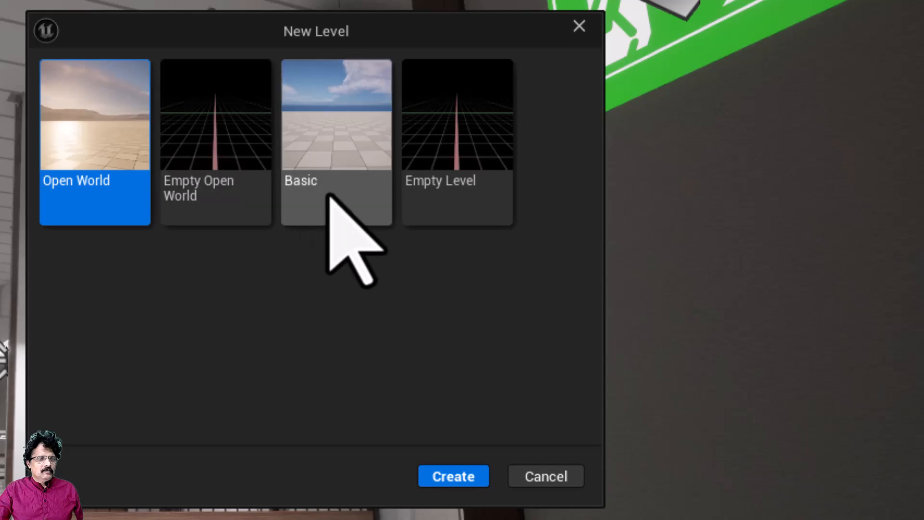
{"action": "left_click", "coordinate": [453, 144]}
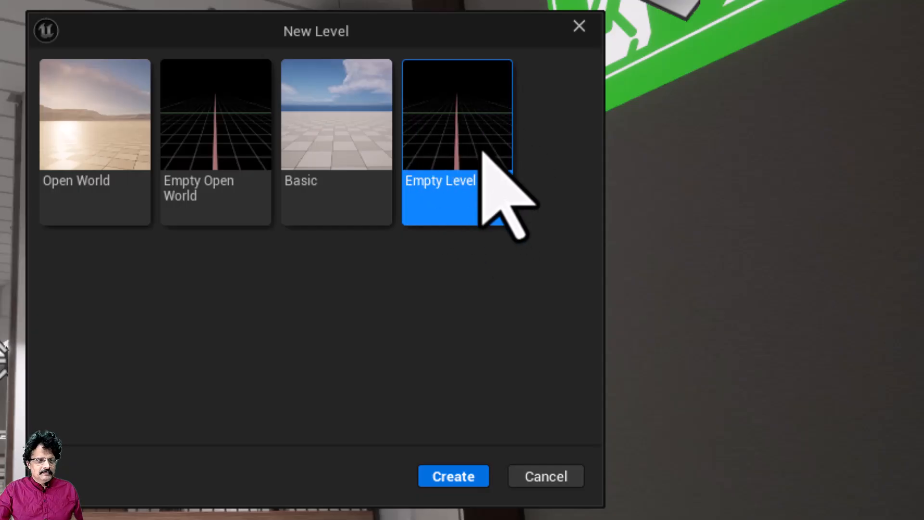
{"action": "left_click", "coordinate": [440, 479]}
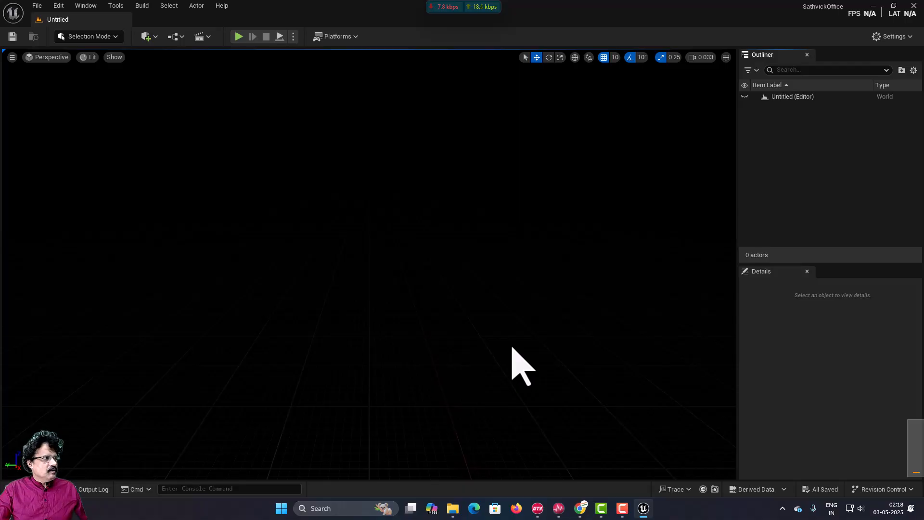
- Save the current level as MyOwnMap in the Content/Maps folder
{"action": "left_click", "coordinate": [37, 5]}
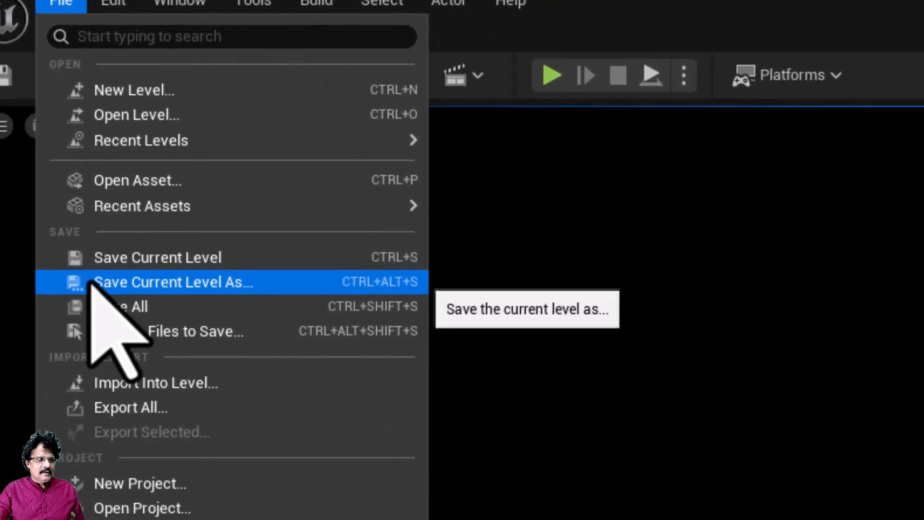
{"action": "left_click", "coordinate": [126, 311]}
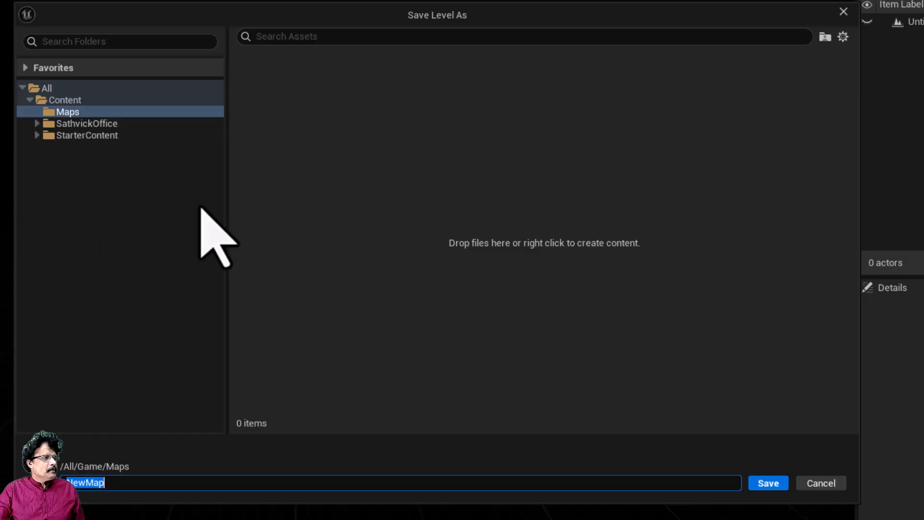
{"action": "left_click", "coordinate": [65, 99]}
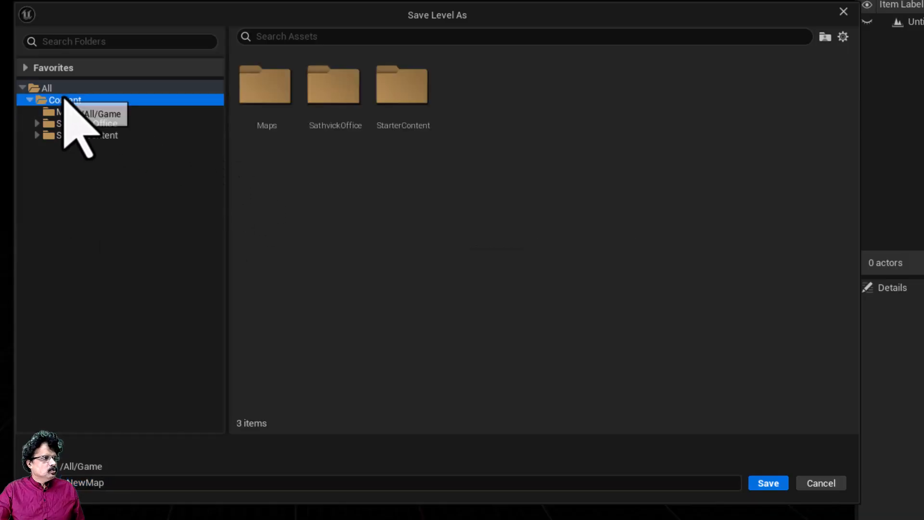
{"action": "double_click", "coordinate": [258, 93]}
{"action": "left_click", "coordinate": [126, 484]}
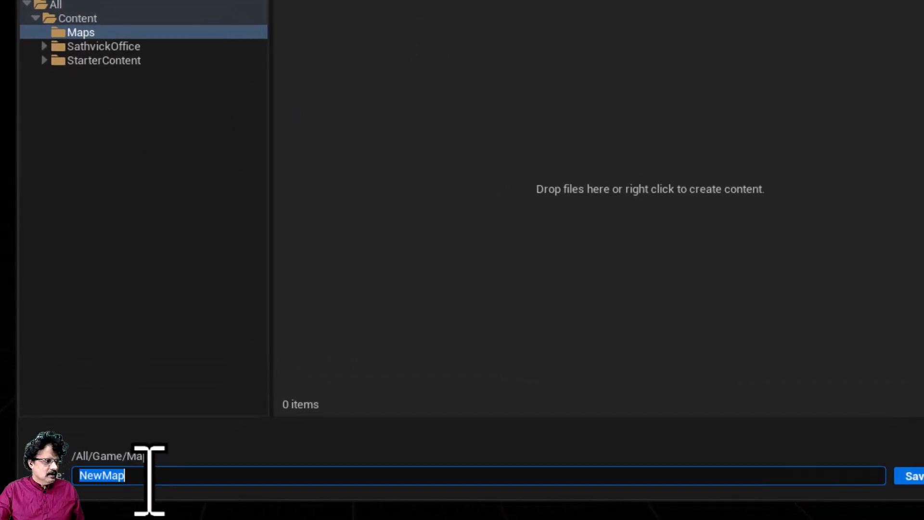
{"action": "type", "text": "MyOwn"}
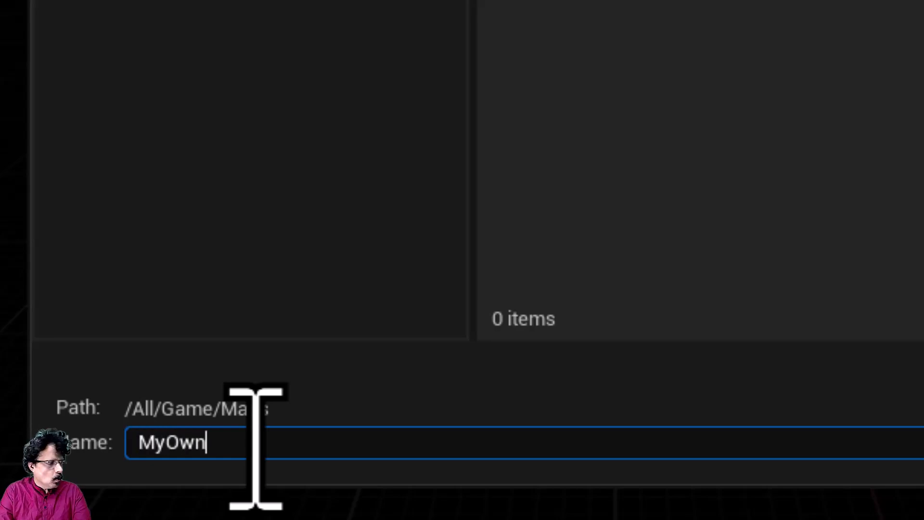
{"action": "type", "text": "Map"}
{"action": "key", "text": "Return"}
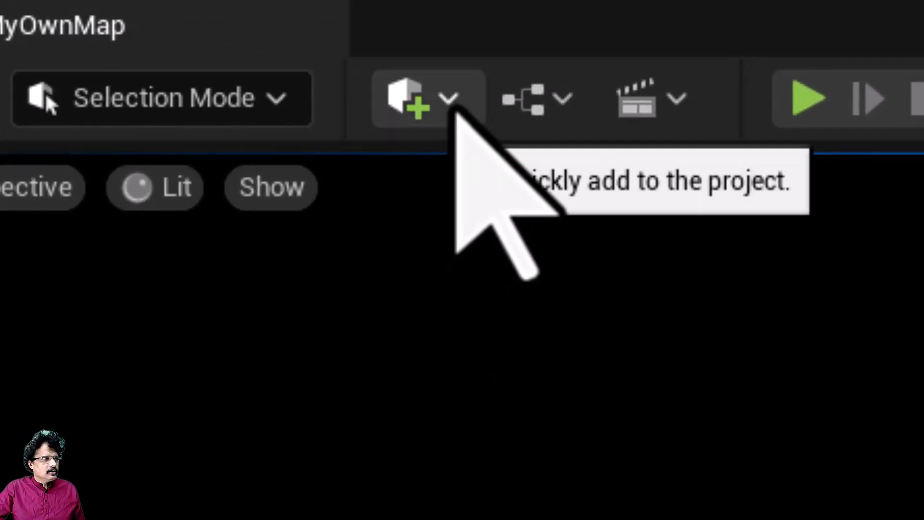
- Open the Env. Light Mixer for the empty level
{"action": "left_click", "coordinate": [491, 116]}
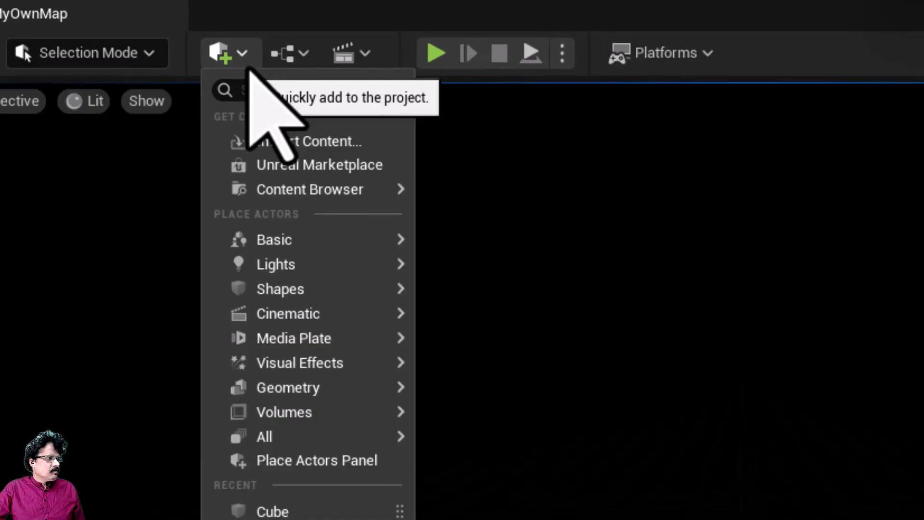
{"action": "mouse_move", "coordinate": [308, 414]}
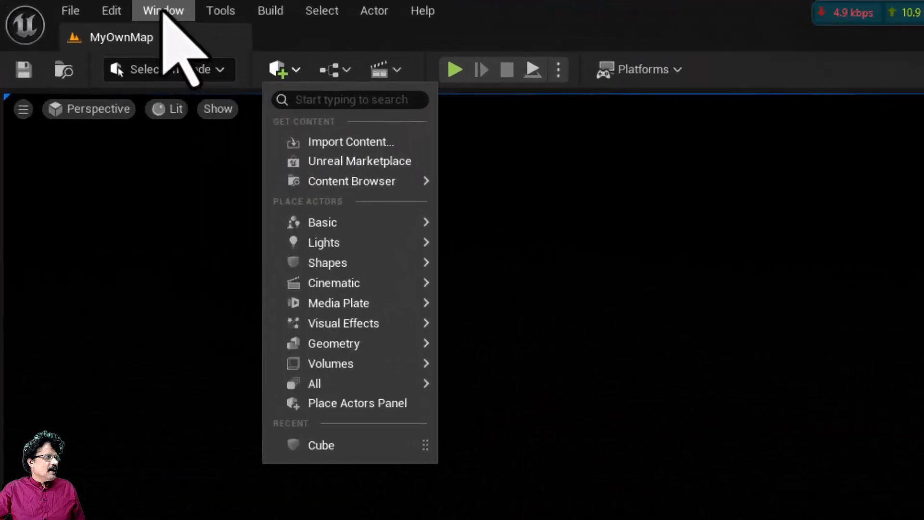
{"action": "left_click", "coordinate": [85, 6]}
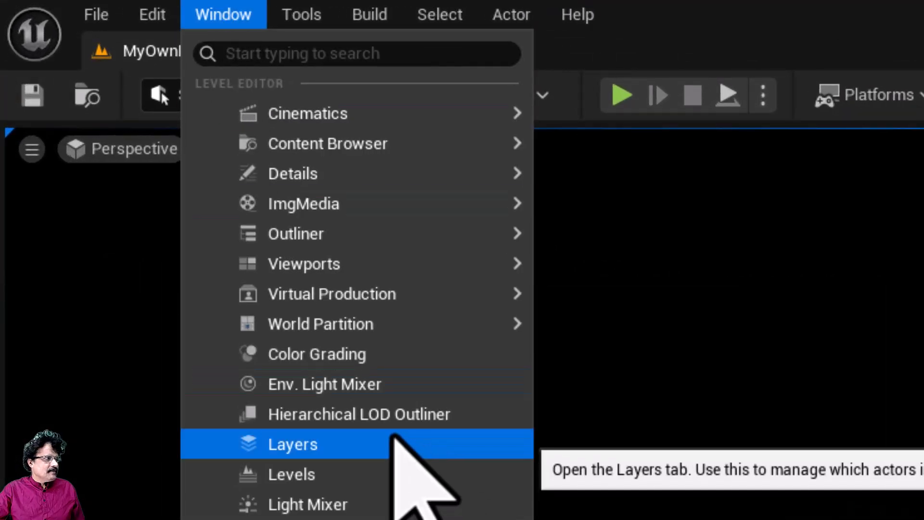
{"action": "left_click", "coordinate": [341, 389]}
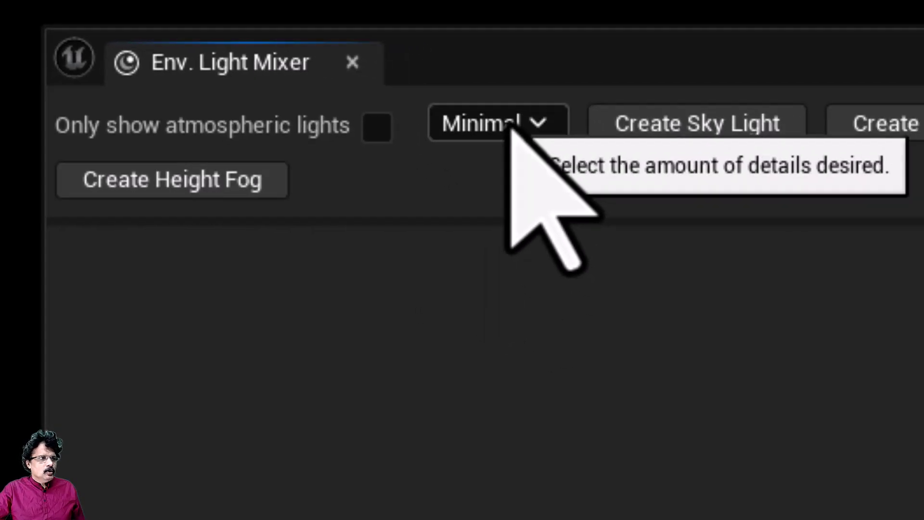
- Try the Normal and Normal+Advanced detail levels in the light mixer and return it to Minimal
{"action": "left_click", "coordinate": [503, 124]}
{"action": "left_click", "coordinate": [513, 188]}
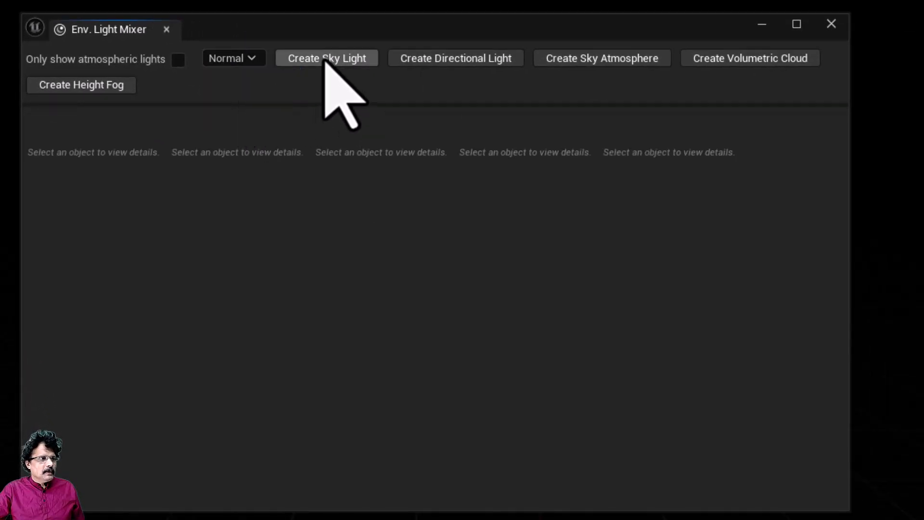
{"action": "left_click", "coordinate": [230, 58]}
{"action": "left_click", "coordinate": [236, 110]}
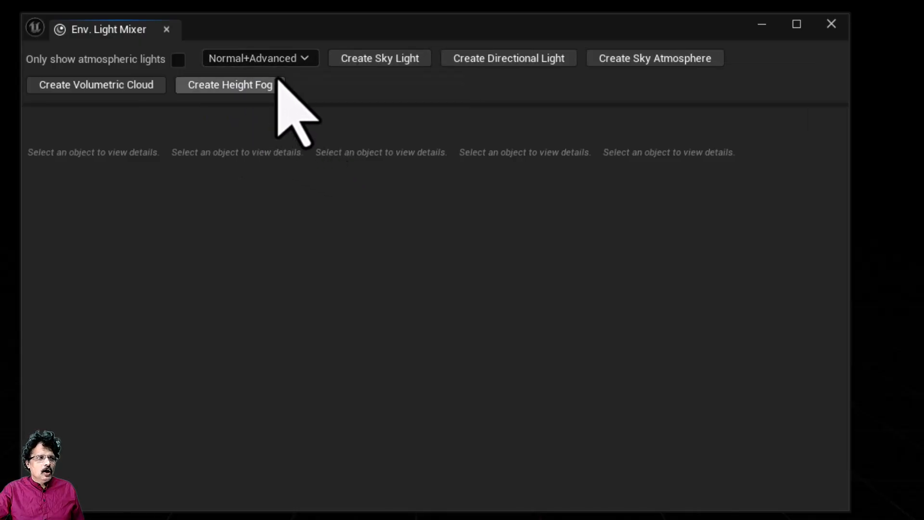
{"action": "left_click", "coordinate": [284, 58]}
{"action": "left_click", "coordinate": [273, 75]}
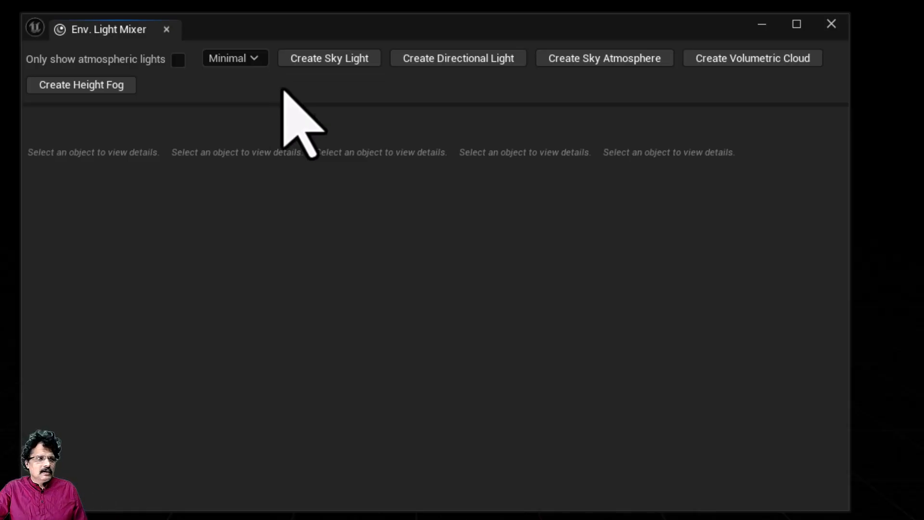
- Create a sky light and move it into a new Outliner folder named Atmosphere
{"action": "left_click", "coordinate": [335, 57]}
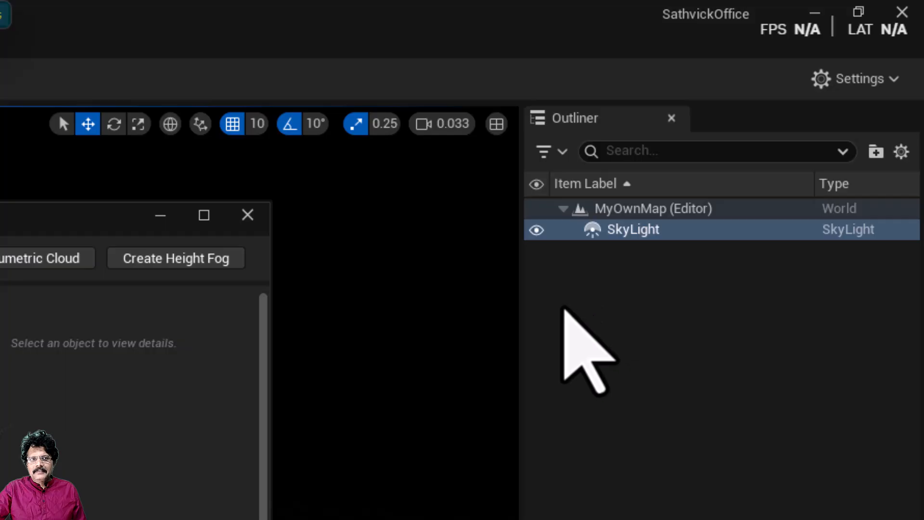
{"action": "right_click", "coordinate": [565, 310]}
{"action": "left_click", "coordinate": [604, 347]}
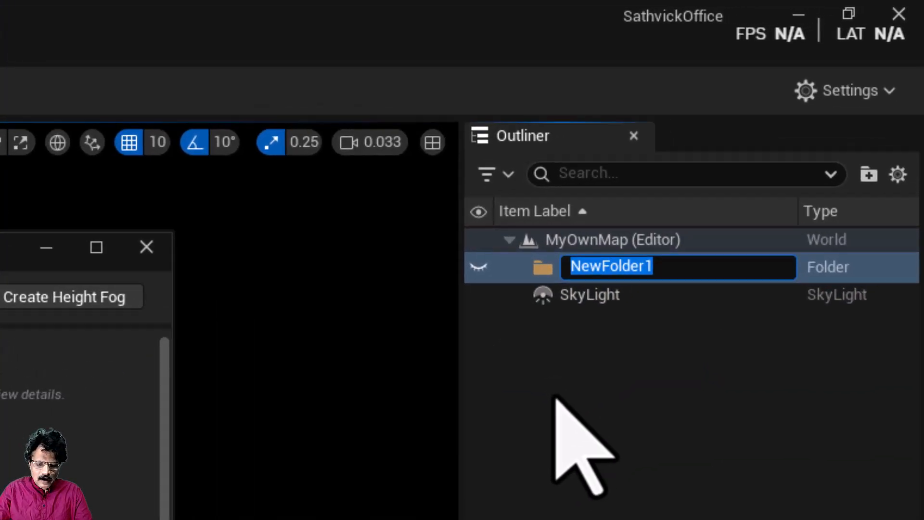
{"action": "type", "text": "A"}
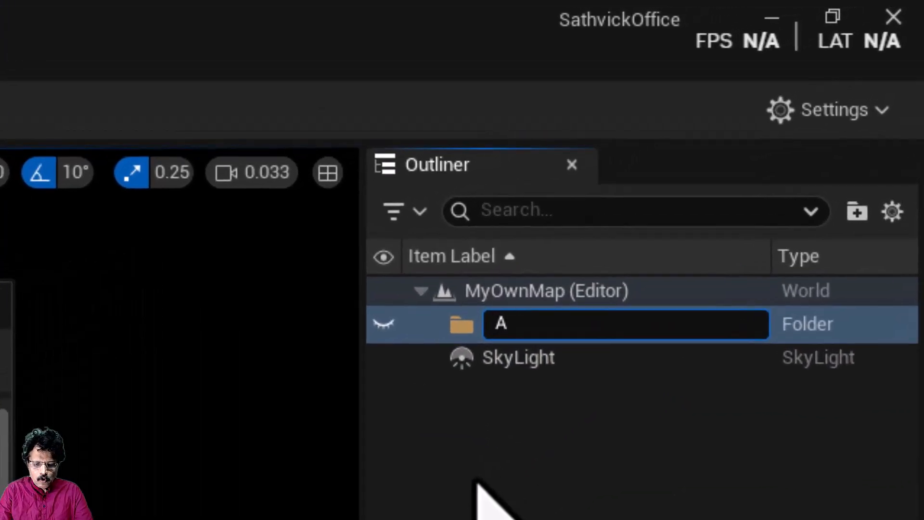
{"action": "type", "text": "tmosphere"}
{"action": "key", "text": "Return"}
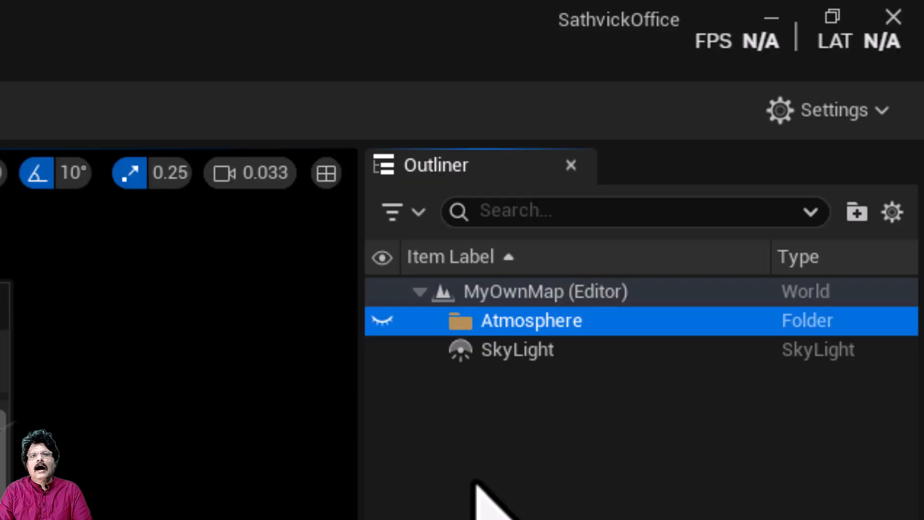
{"action": "left_click", "coordinate": [523, 353]}
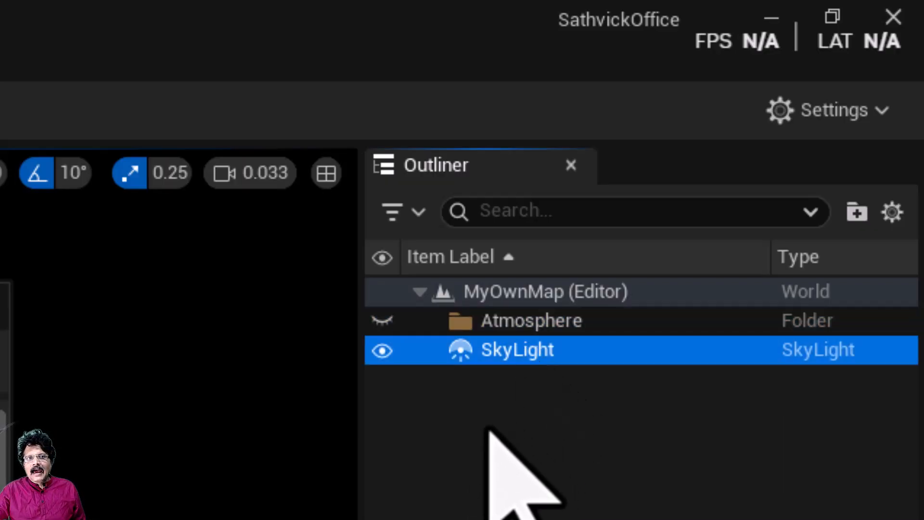
{"action": "left_click_drag", "start_coordinate": [494, 357], "coordinate": [521, 333]}
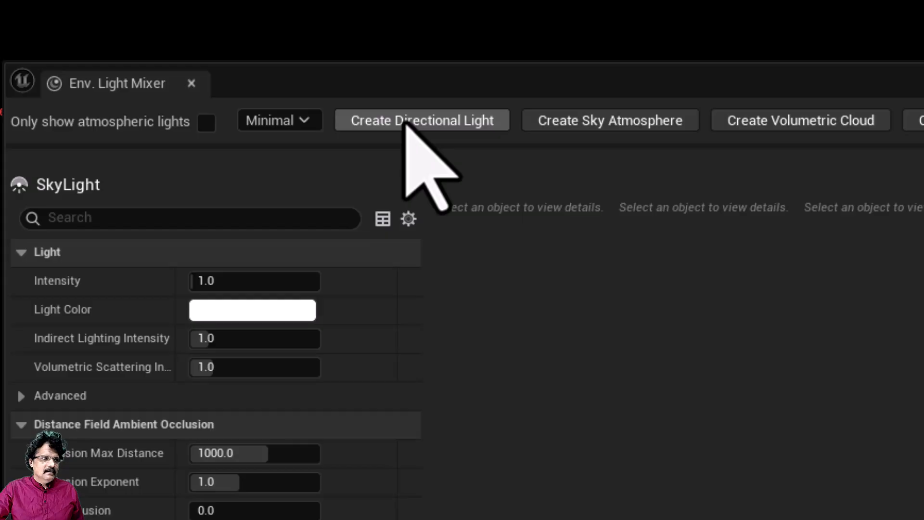
- Create a directional light and move it into the Atmosphere folder
{"action": "left_click", "coordinate": [406, 124]}
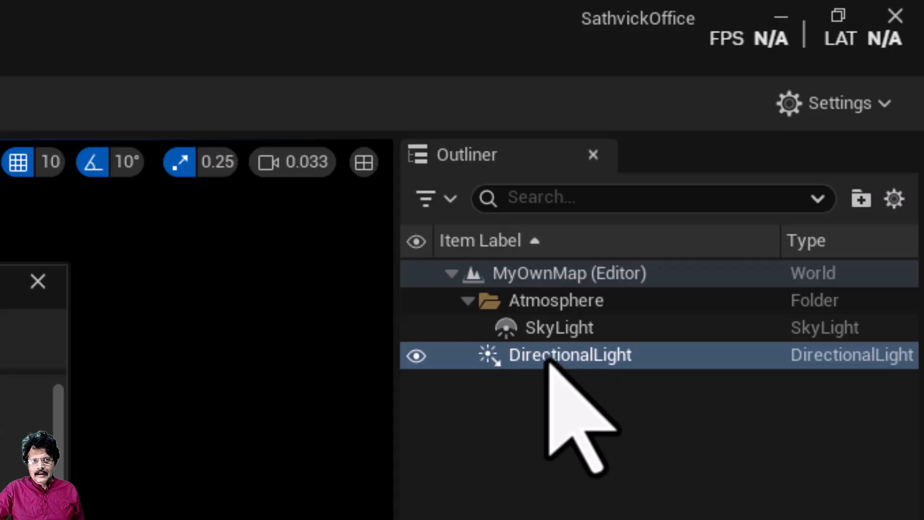
{"action": "left_click_drag", "start_coordinate": [553, 362], "coordinate": [560, 301]}
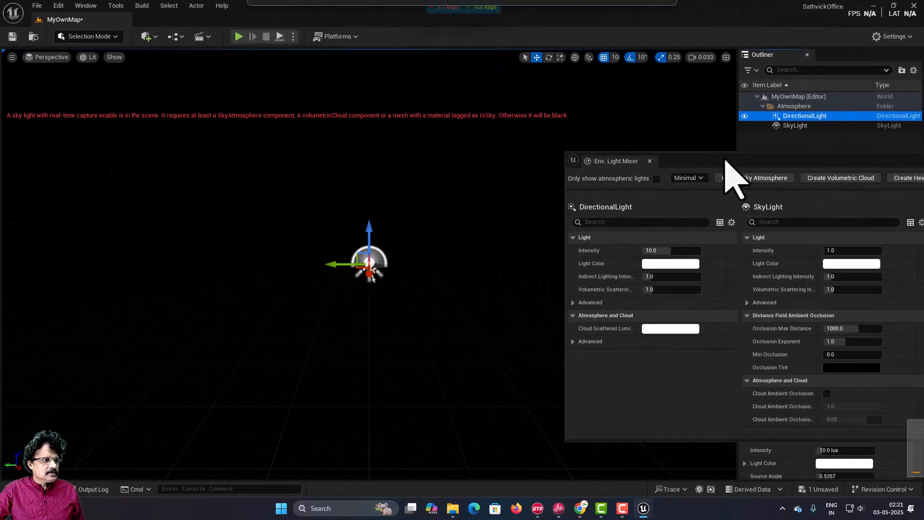
- Reposition the light mixer window over the viewport and create a sky atmosphere
{"action": "left_click_drag", "start_coordinate": [726, 160], "coordinate": [566, 185]}
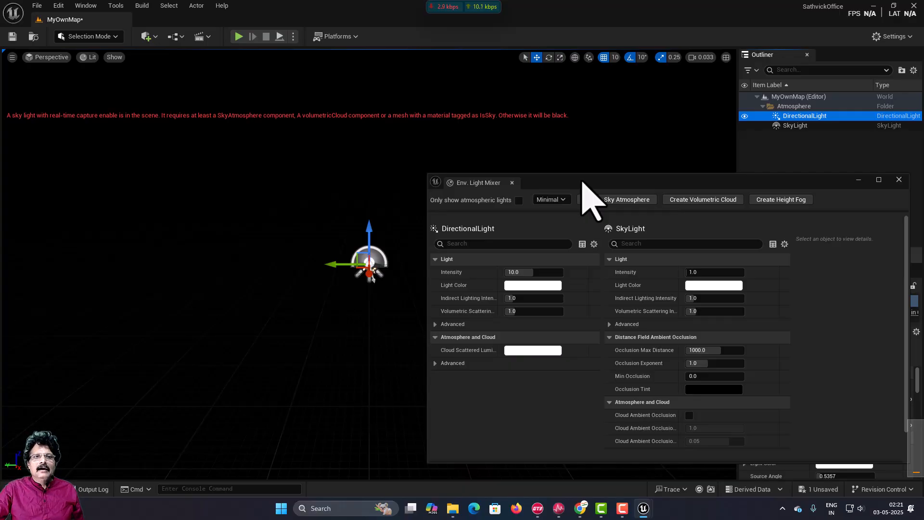
{"action": "left_click_drag", "start_coordinate": [583, 182], "coordinate": [456, 182]}
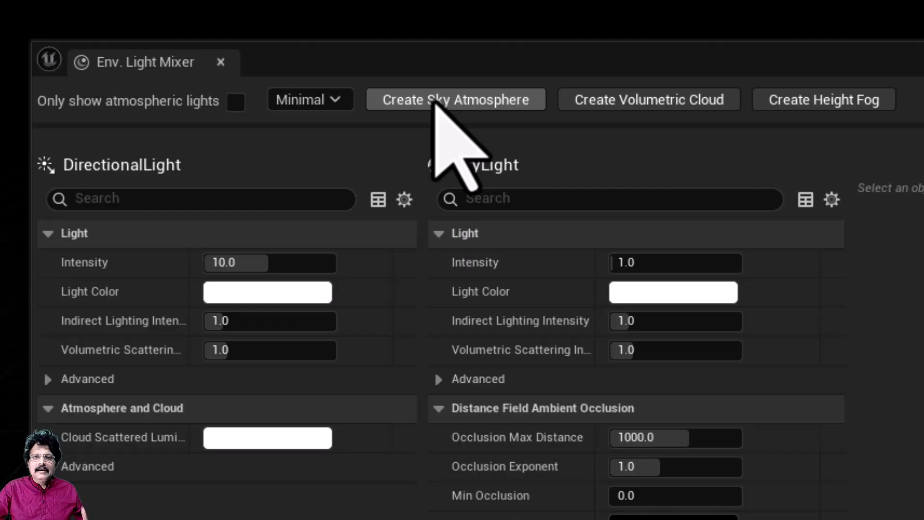
{"action": "left_click", "coordinate": [434, 102]}
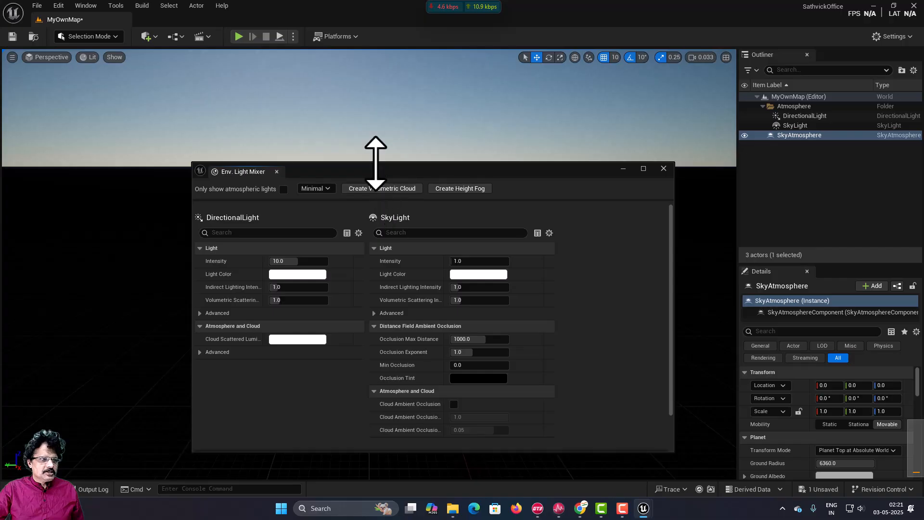
- Set the directional light's rotation to -30° on Y and 0° on Z
{"action": "left_click_drag", "start_coordinate": [374, 162], "coordinate": [378, 211]}
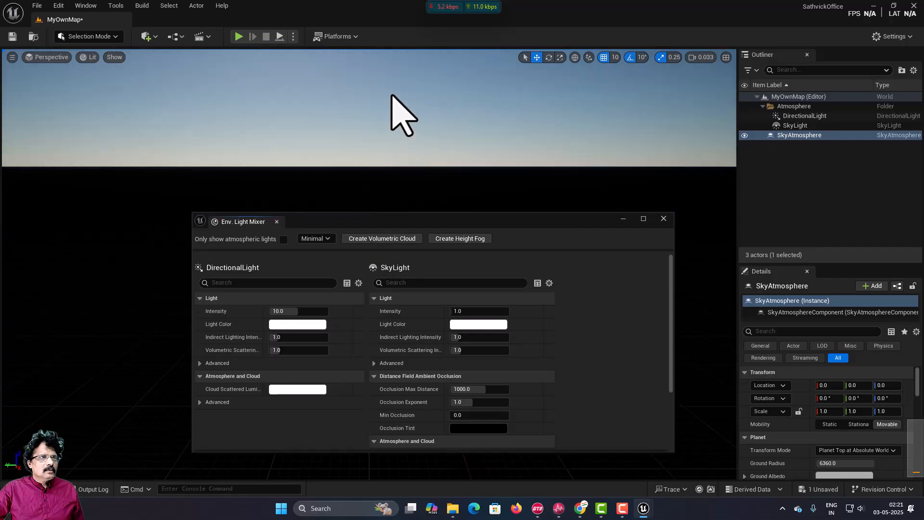
{"action": "mouse_move", "coordinate": [392, 89]}
{"action": "right_mouse_down"}
{"action": "mouse_move", "coordinate": [392, 125]}
{"action": "mouse_move", "coordinate": [393, 63]}
{"action": "mouse_move", "coordinate": [390, 94]}
{"action": "right_mouse_up"}
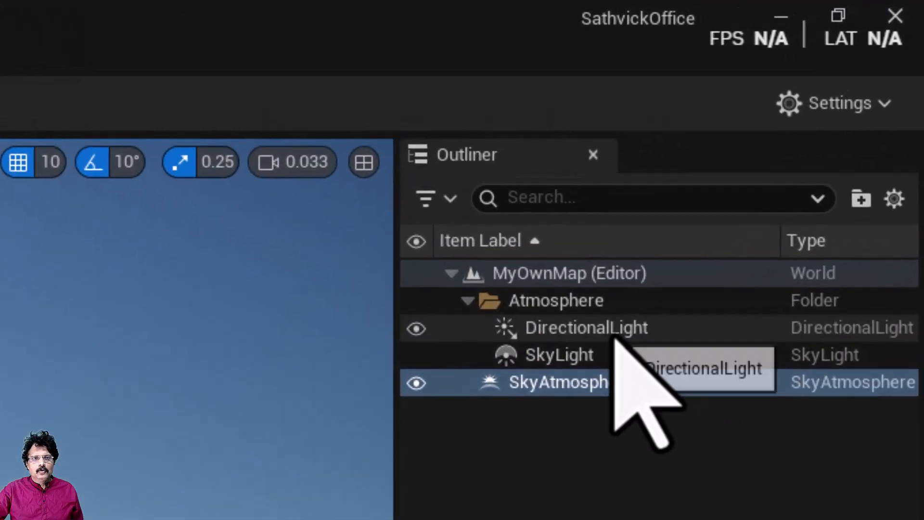
{"action": "left_click", "coordinate": [814, 117]}
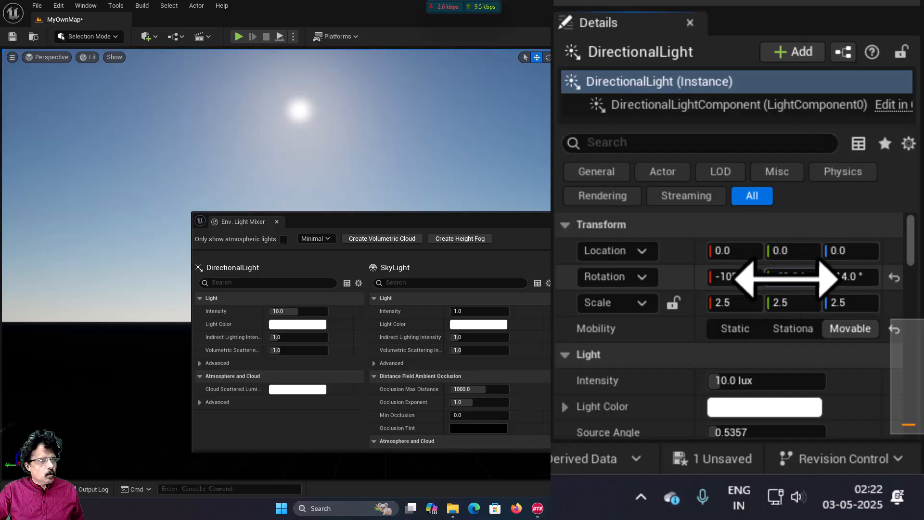
{"action": "left_click_drag", "start_coordinate": [785, 278], "coordinate": [845, 280]}
{"action": "key", "text": "ctrl+z"}
{"action": "left_click", "coordinate": [847, 278]}
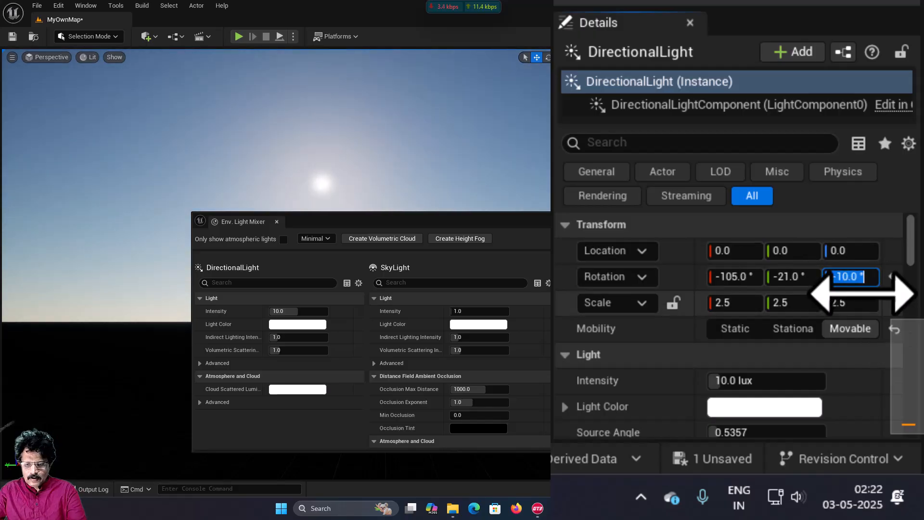
{"action": "type", "text": "0"}
{"action": "key", "text": "Return"}
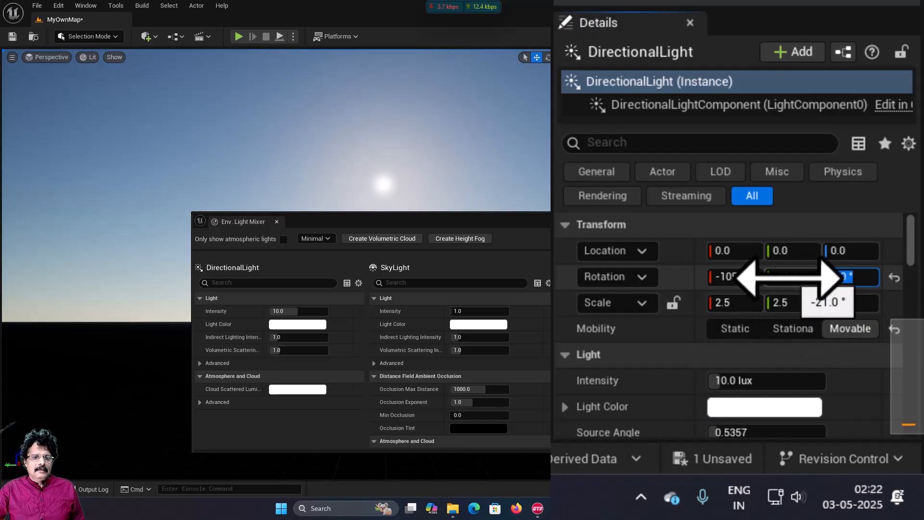
{"action": "left_click", "coordinate": [794, 277]}
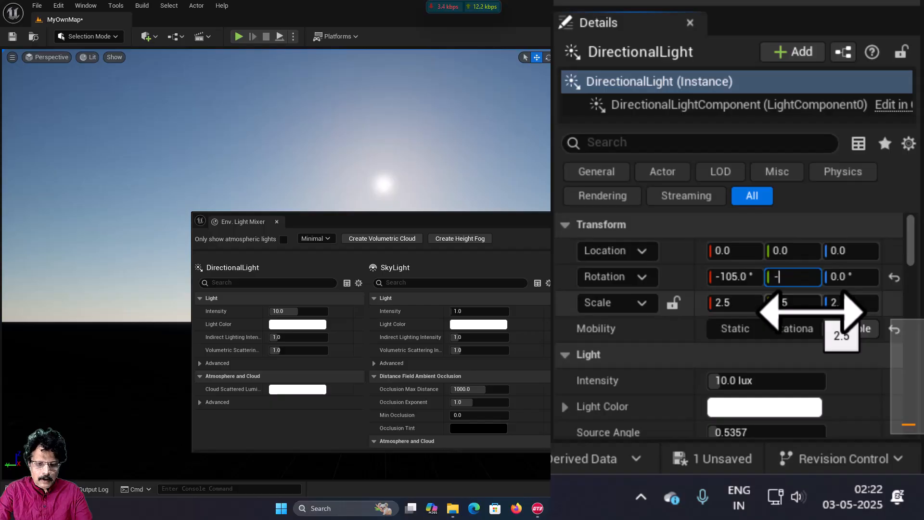
{"action": "key", "text": "Return"}
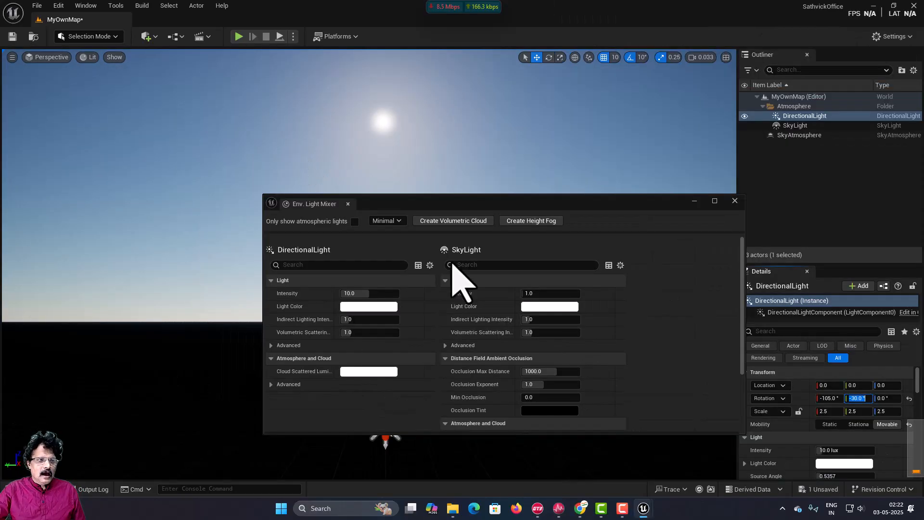
- Create a volumetric cloud from the light mixer and move it into the Atmosphere folder
{"action": "left_click_drag", "start_coordinate": [462, 206], "coordinate": [318, 249]}
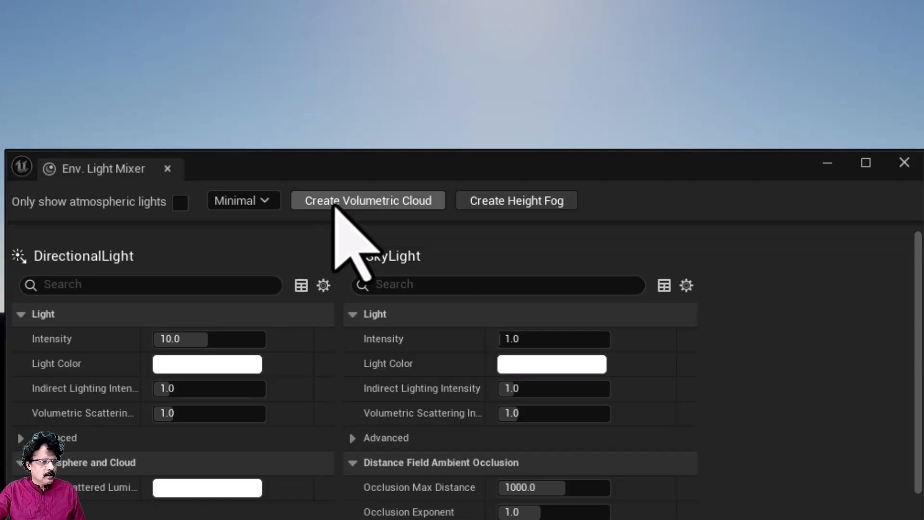
{"action": "left_click", "coordinate": [335, 205]}
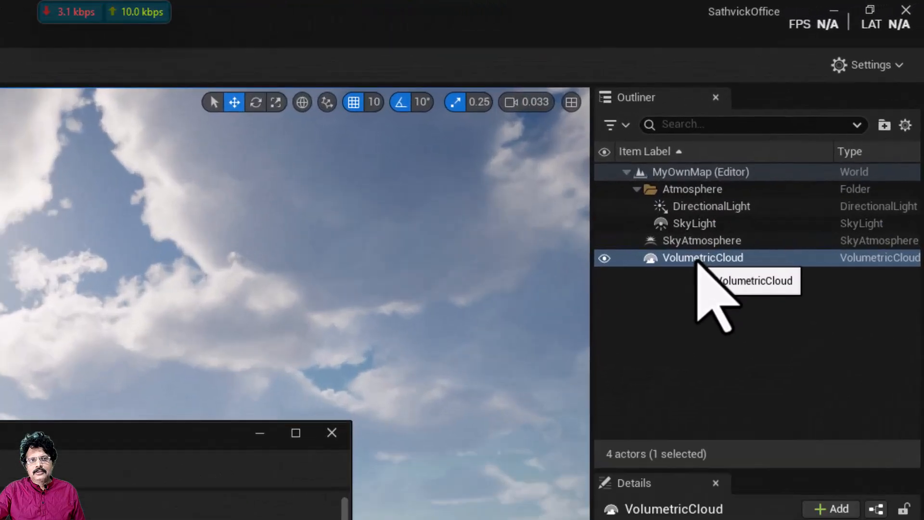
{"action": "left_click_drag", "start_coordinate": [697, 260], "coordinate": [698, 190]}
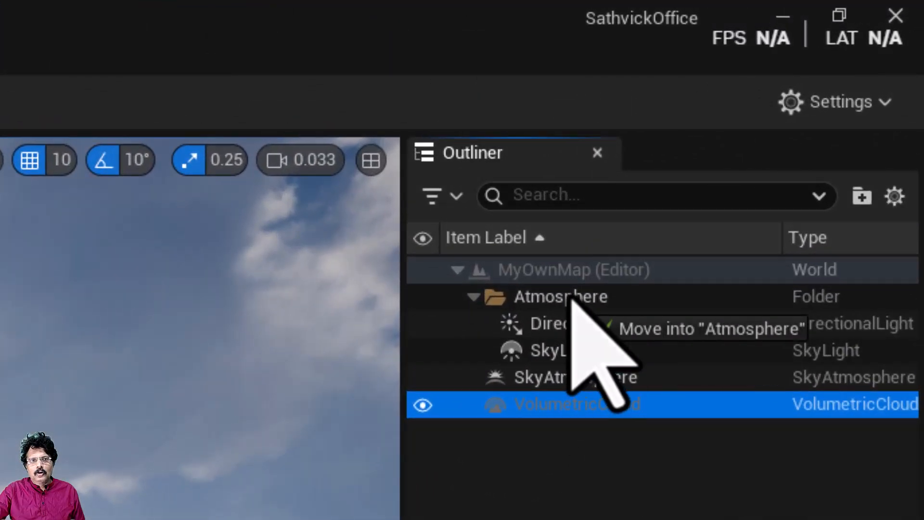
{"action": "left_click_drag", "start_coordinate": [571, 297], "coordinate": [572, 296]}
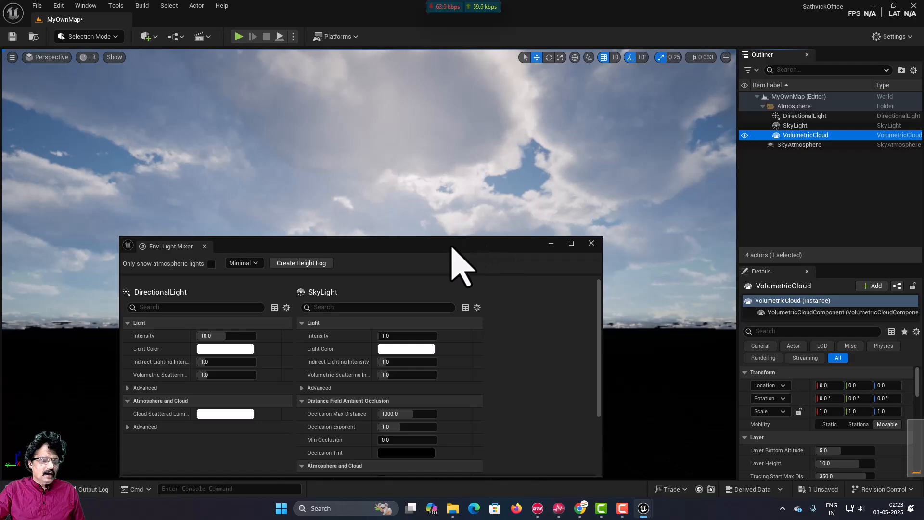
- Create height fog from the light mixer and close the mixer window
{"action": "left_click_drag", "start_coordinate": [449, 244], "coordinate": [611, 80]}
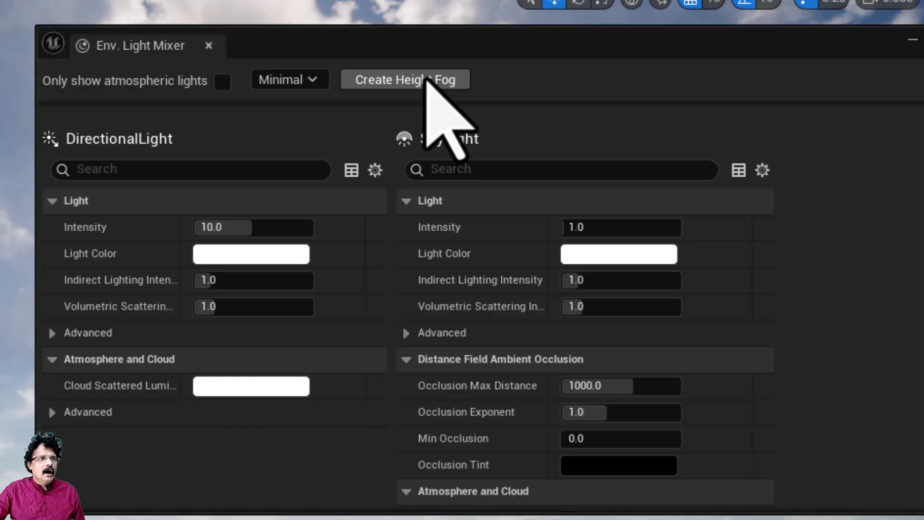
{"action": "left_click", "coordinate": [426, 80]}
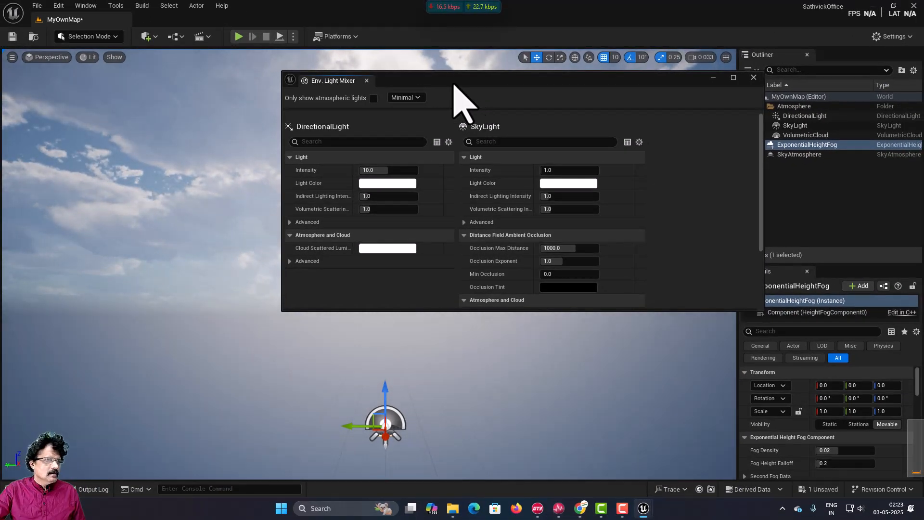
{"action": "left_click_drag", "start_coordinate": [453, 83], "coordinate": [323, 168]}
{"action": "left_click", "coordinate": [622, 165]}
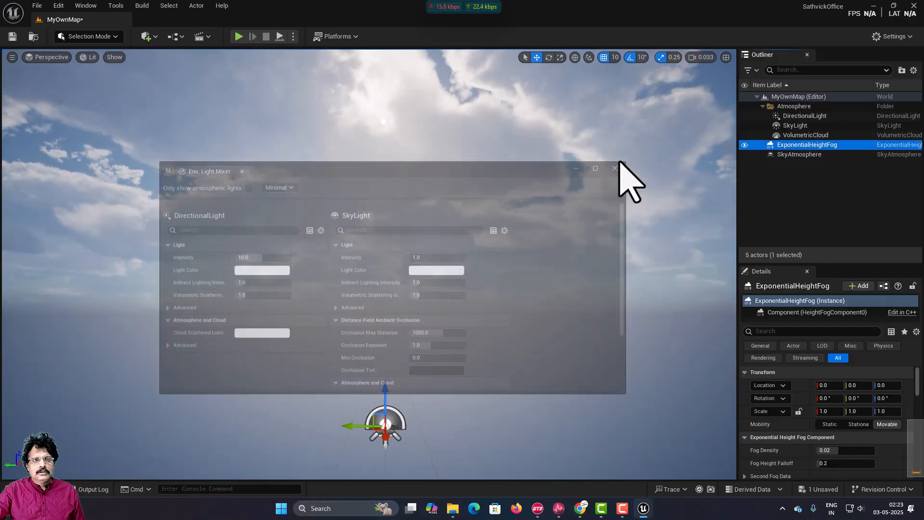
- Move the sky atmosphere and the exponential height fog into the Atmosphere folder
{"action": "left_click_drag", "start_coordinate": [792, 156], "coordinate": [796, 106]}
{"action": "left_click", "coordinate": [804, 154]}
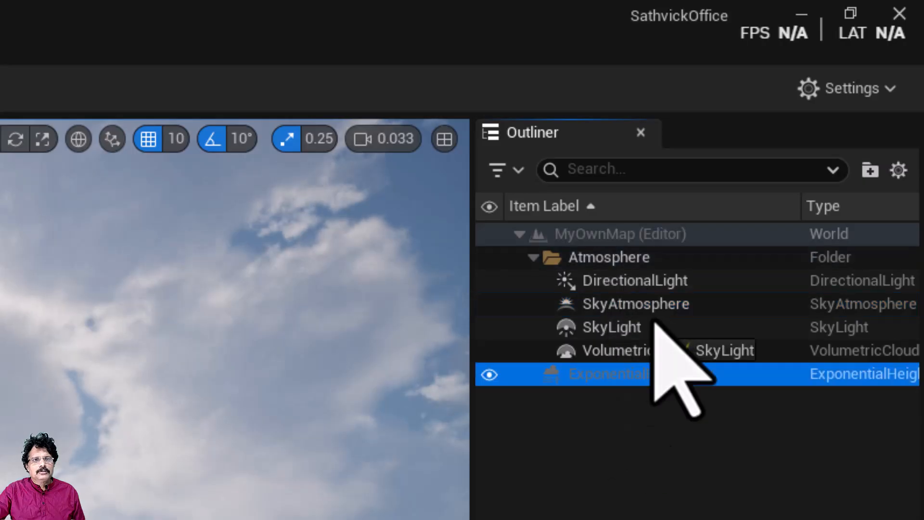
{"action": "left_click_drag", "start_coordinate": [655, 322], "coordinate": [627, 256]}
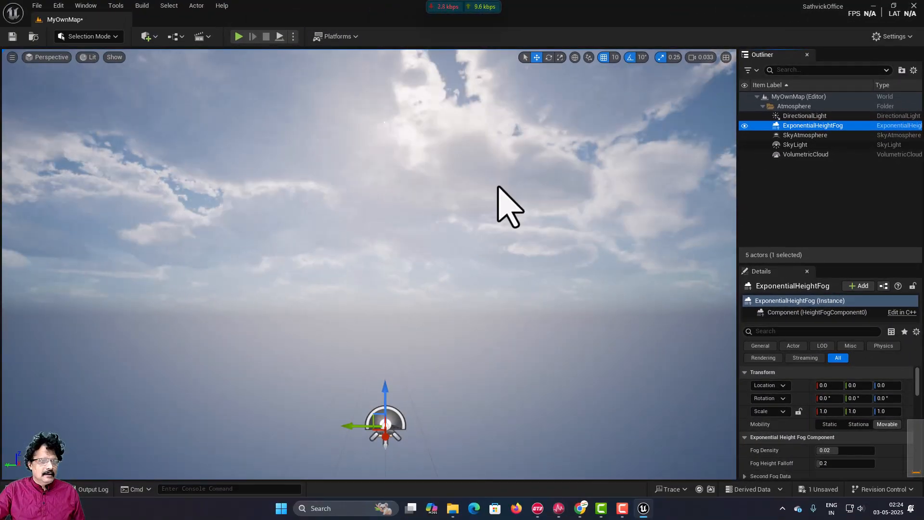
- Save the current level and collapse the Atmosphere folder in the Outliner
{"action": "right_click_drag", "start_coordinate": [497, 192], "coordinate": [428, 236]}
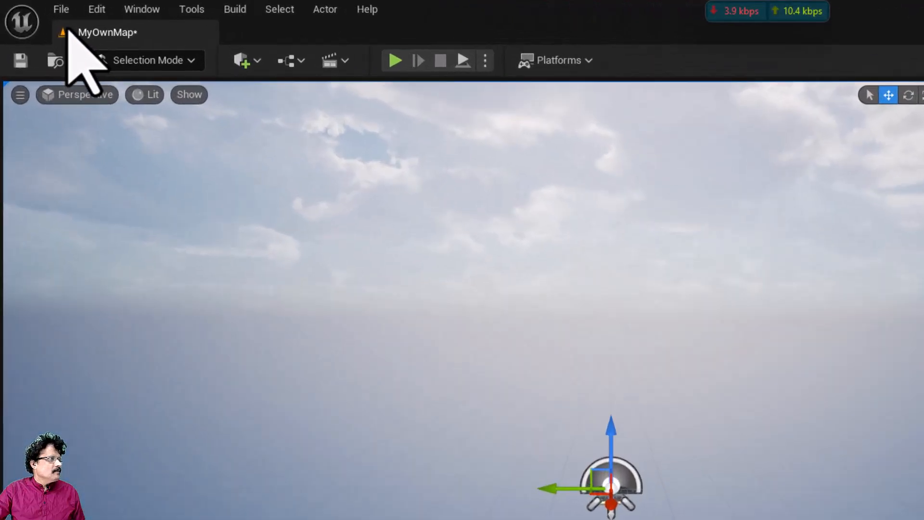
{"action": "left_click", "coordinate": [37, 6]}
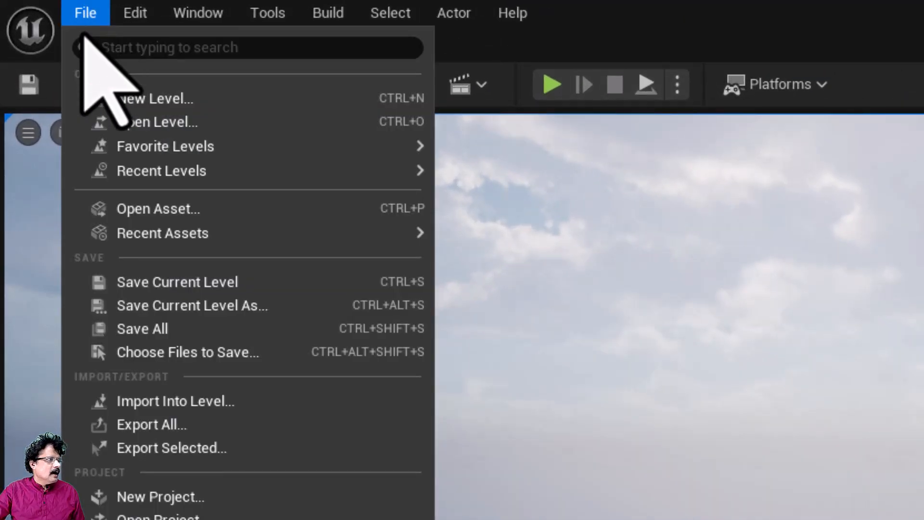
{"action": "left_click", "coordinate": [118, 282]}
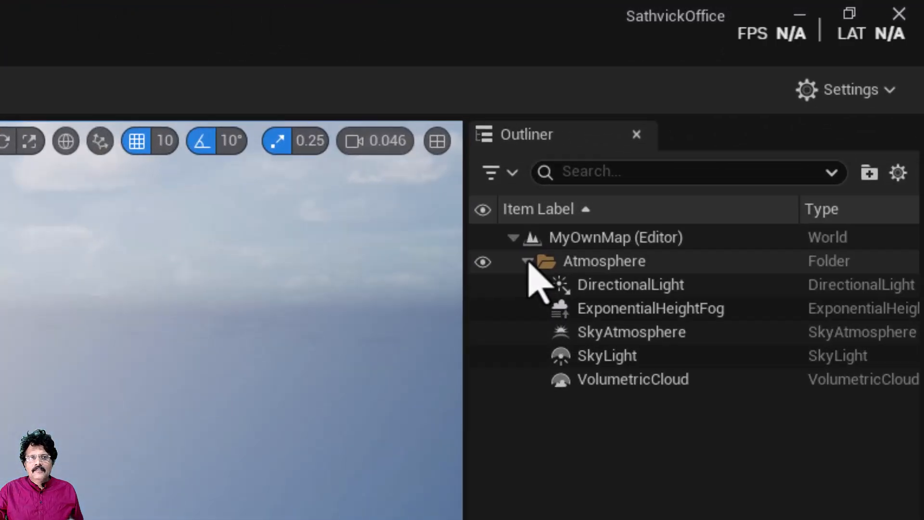
{"action": "left_click", "coordinate": [764, 106]}
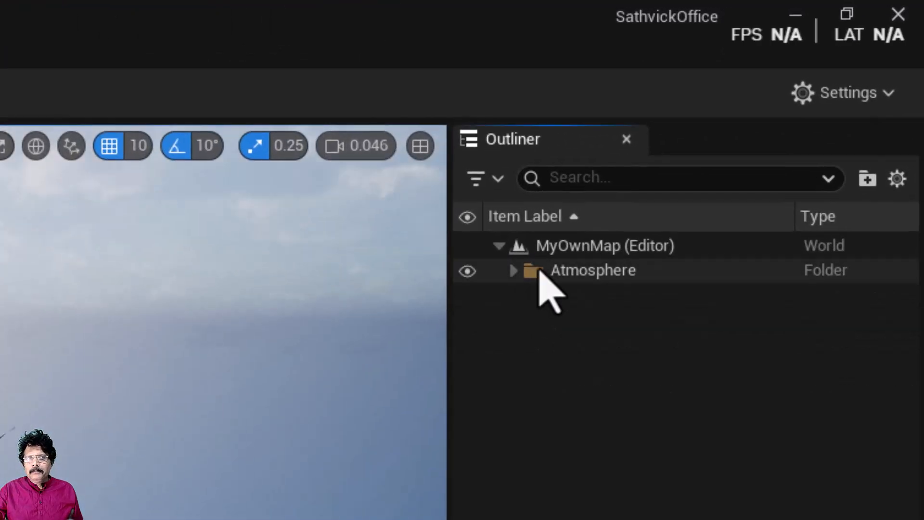
{"action": "left_click", "coordinate": [627, 281]}
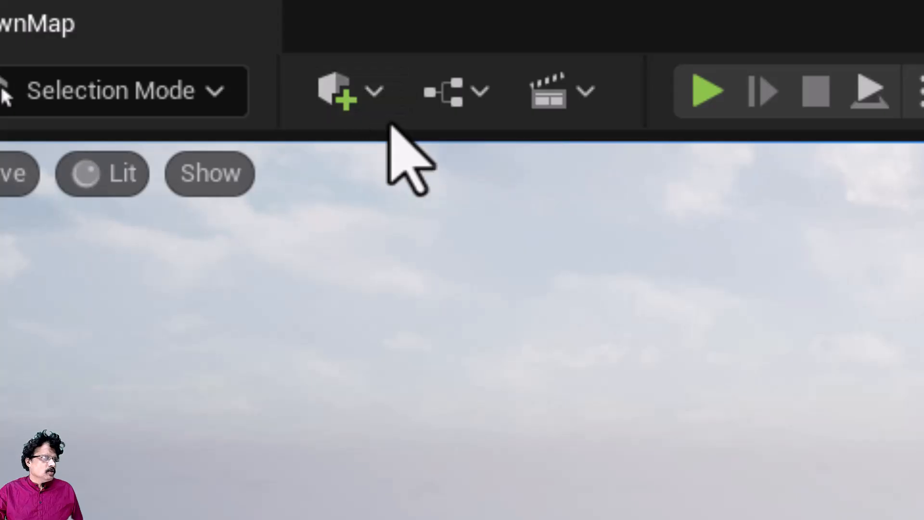
- Add a cube shape to the level, reset its location to the default 0, 0, 0 and focus the view on it
{"action": "left_click", "coordinate": [374, 93]}
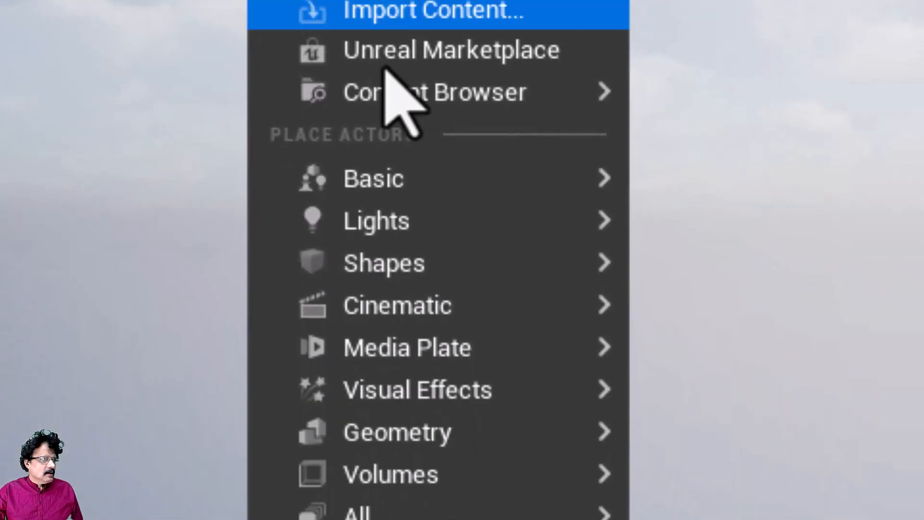
{"action": "mouse_move", "coordinate": [432, 271]}
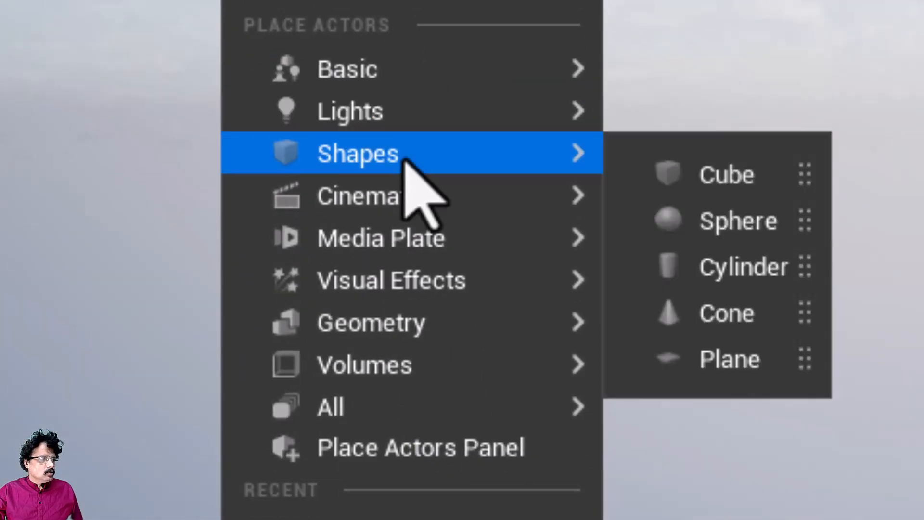
{"action": "left_click", "coordinate": [703, 168]}
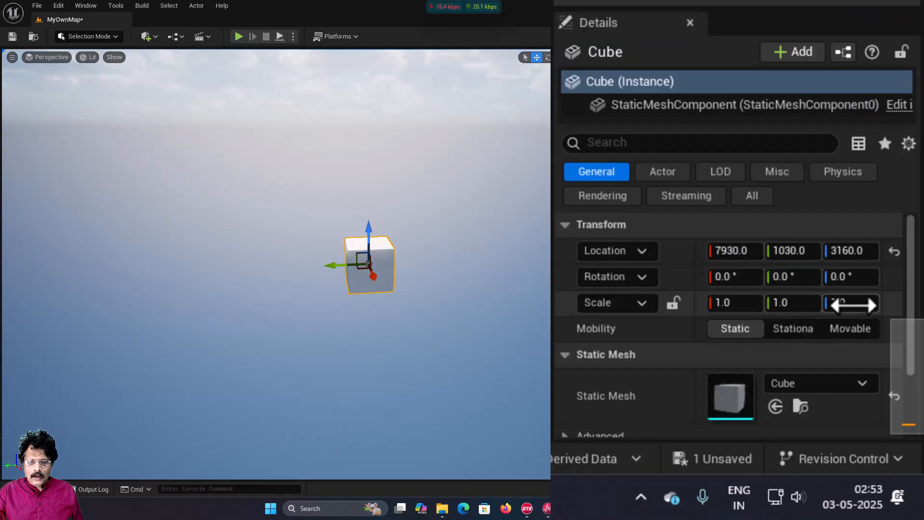
{"action": "scroll", "coordinate": [365, 293], "scroll_direction": "up", "scroll_amount": 5}
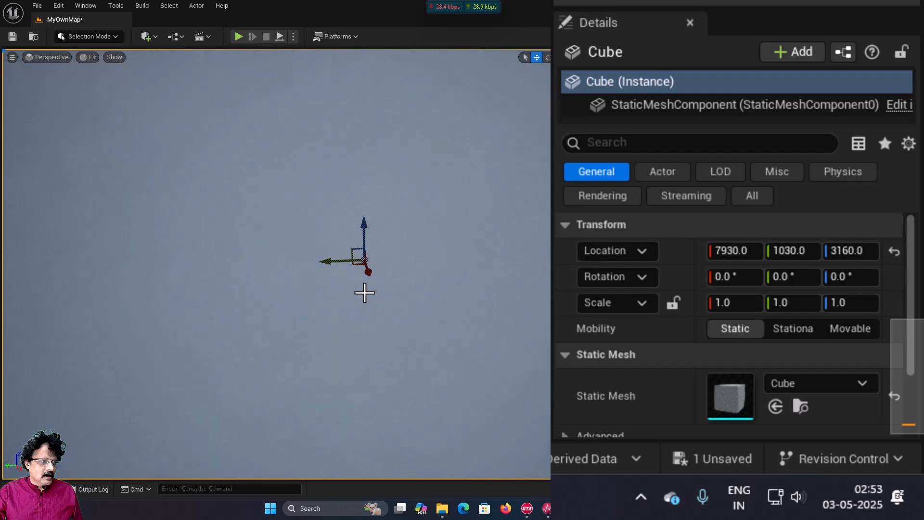
{"action": "scroll", "coordinate": [365, 293], "scroll_direction": "down", "scroll_amount": 3}
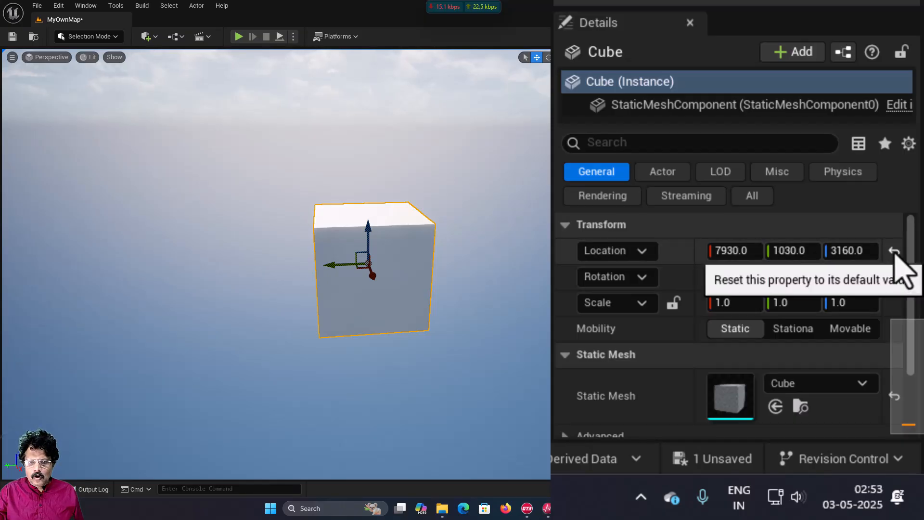
{"action": "left_click", "coordinate": [894, 251]}
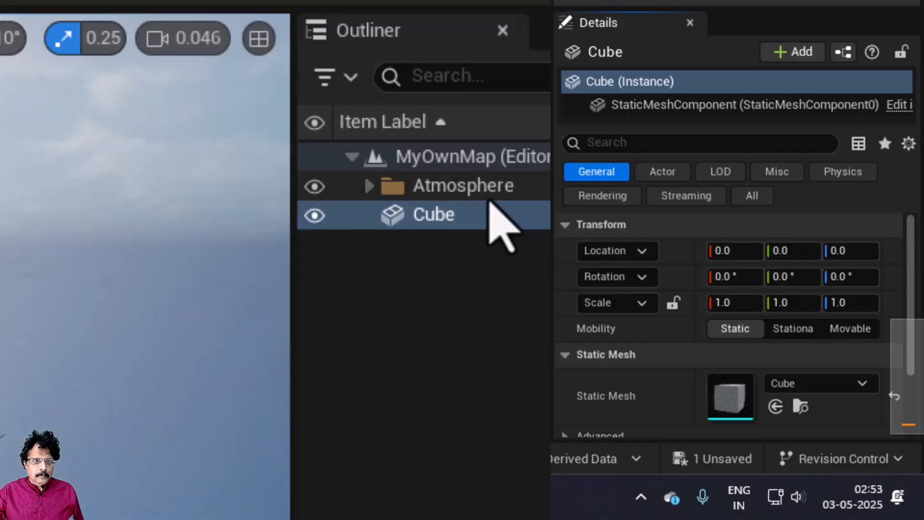
{"action": "double_click", "coordinate": [487, 213]}
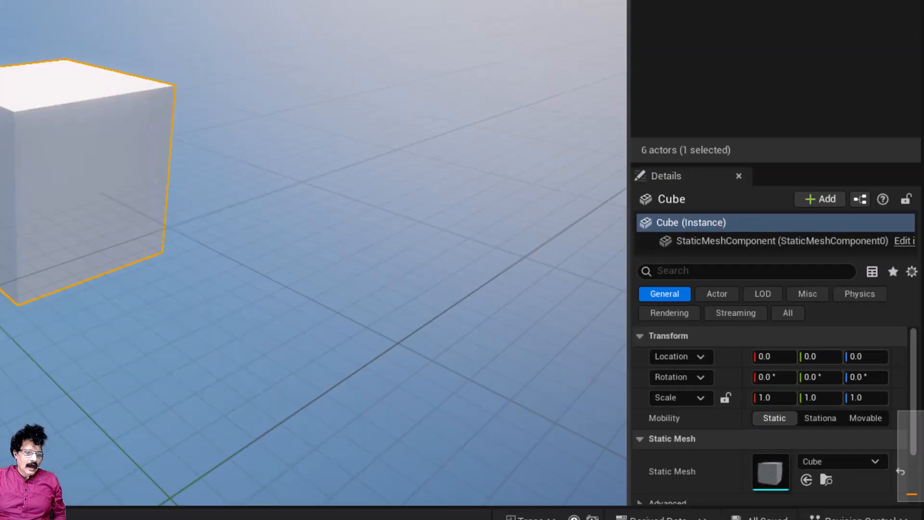
- Switch to the Sathvick Infotech page on Google Maps in Chrome and check the coordinates beside its marker
{"action": "mouse_move", "coordinate": [607, 517]}
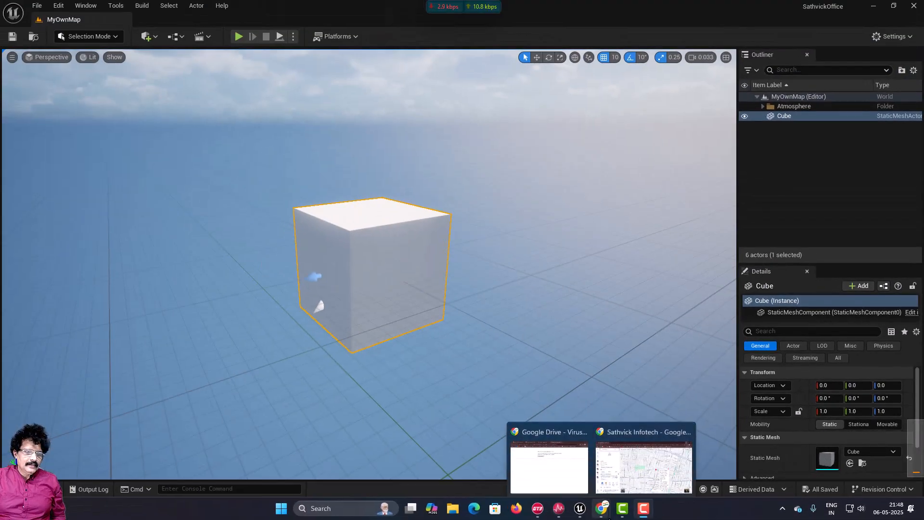
{"action": "left_click", "coordinate": [629, 460]}
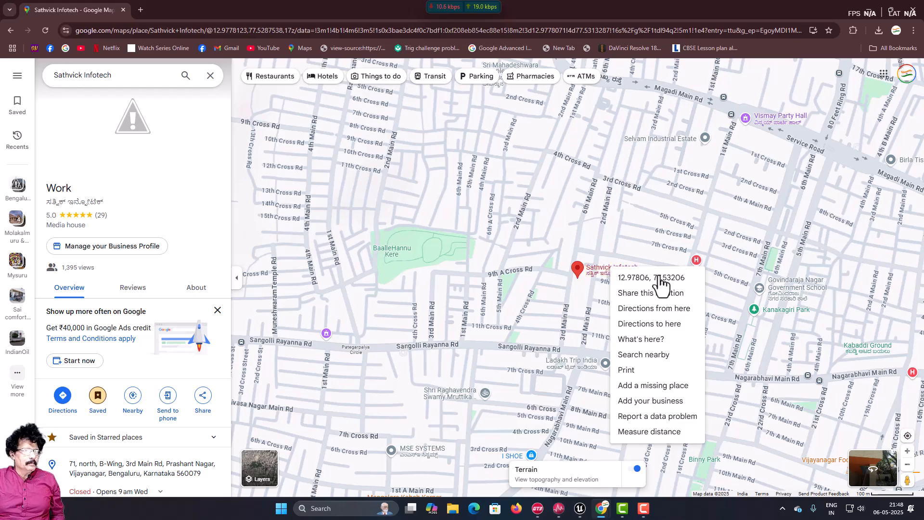
{"action": "left_click", "coordinate": [376, 176]}
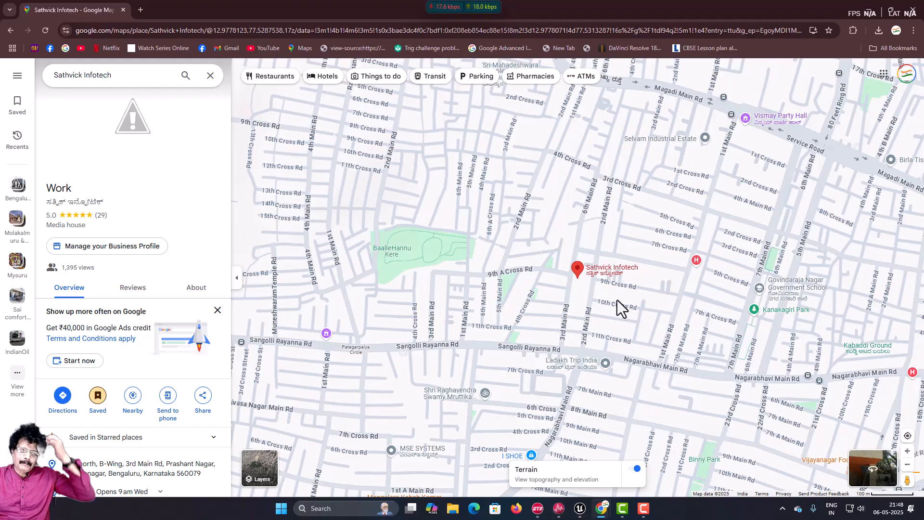
- Examine where Sathvick Infotech lies on the map, from world scale back to its neighbourhood
{"action": "scroll", "coordinate": [617, 299], "scroll_direction": "down", "scroll_amount": 2}
{"action": "scroll", "coordinate": [617, 302], "scroll_direction": "down", "scroll_amount": 8}
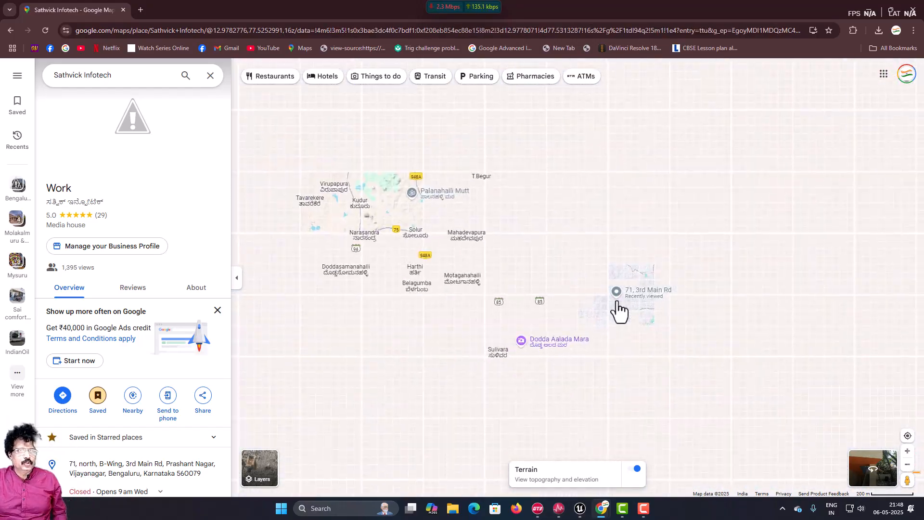
{"action": "scroll", "coordinate": [617, 305], "scroll_direction": "down", "scroll_amount": 5}
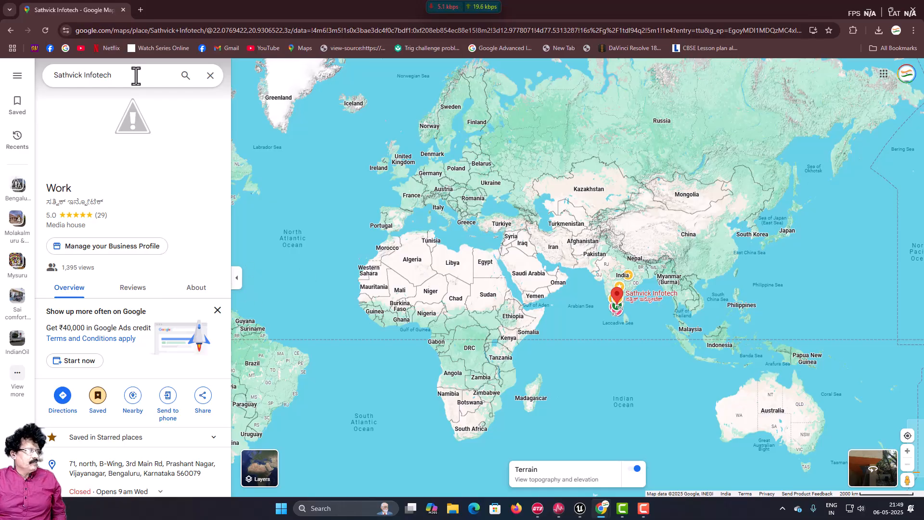
{"action": "scroll", "coordinate": [677, 350], "scroll_direction": "up", "scroll_amount": 3}
{"action": "scroll", "coordinate": [677, 348], "scroll_direction": "up", "scroll_amount": 3}
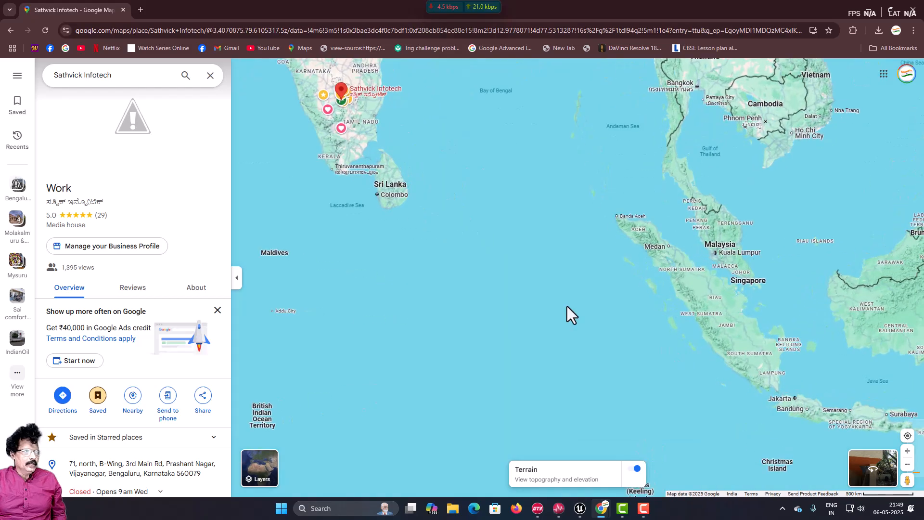
{"action": "left_click", "coordinate": [372, 91]}
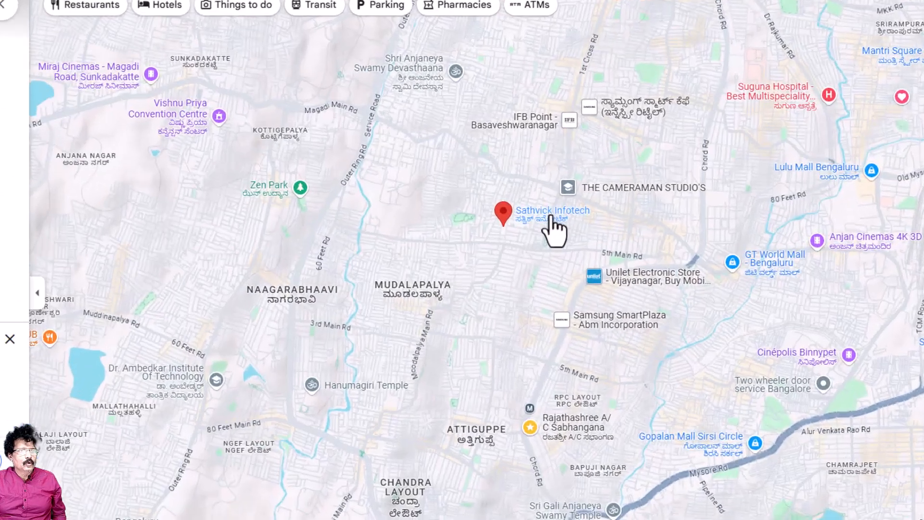
- Check the coordinates beside Sathvick Infotech, find the Film and Television Institute of India on the map and check its coordinates
{"action": "right_click", "coordinate": [598, 221]}
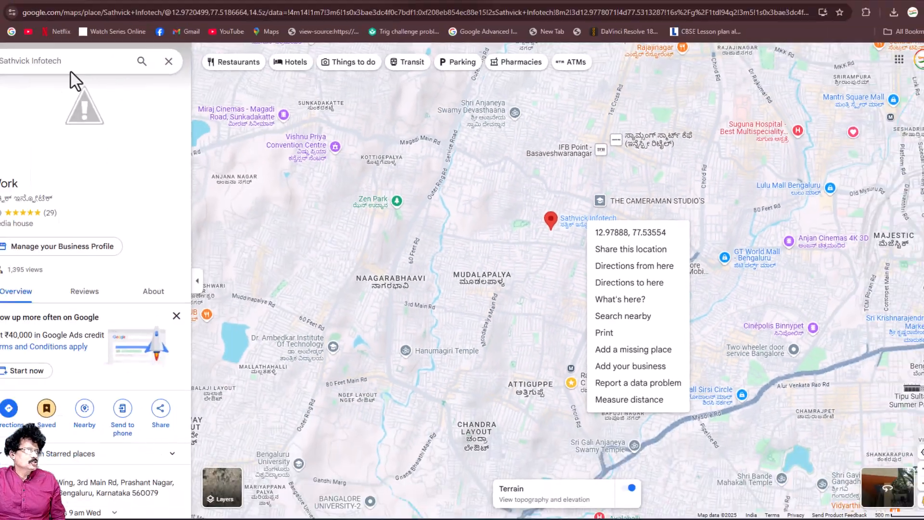
{"action": "left_click", "coordinate": [70, 71]}
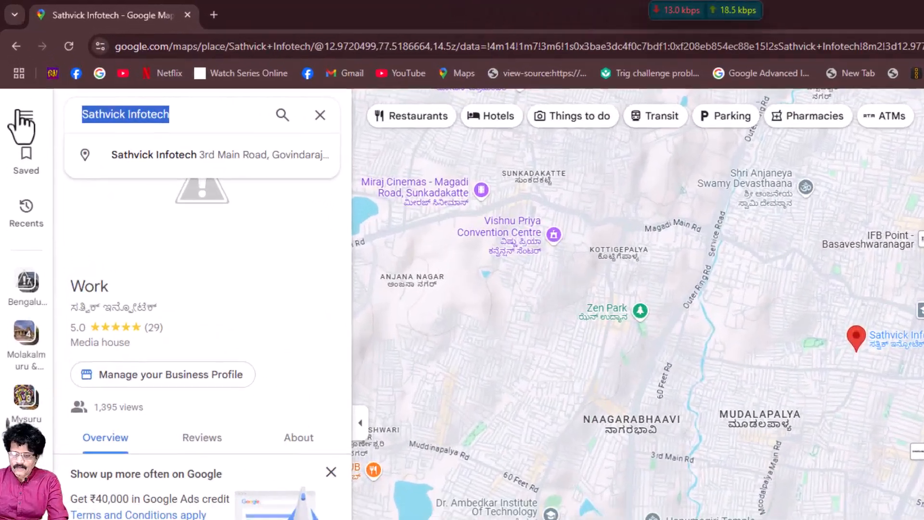
{"action": "type", "text": "film tel"}
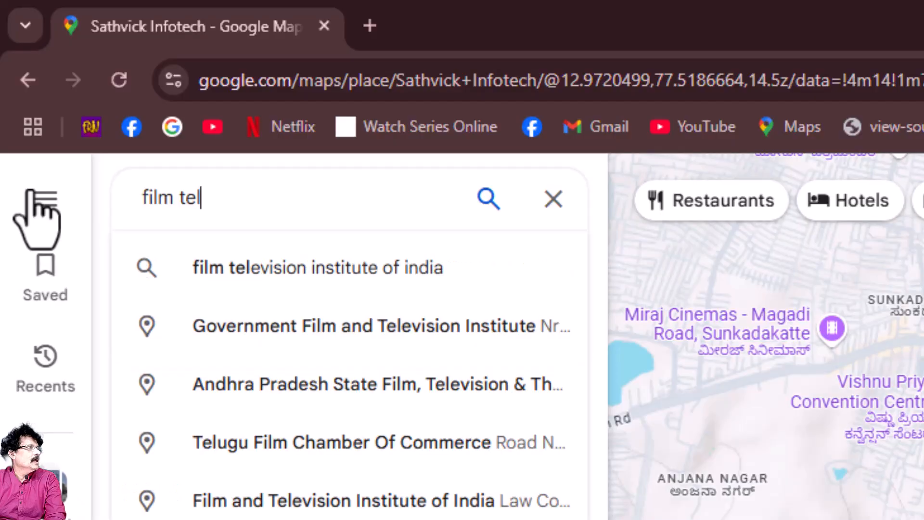
{"action": "left_click", "coordinate": [307, 282]}
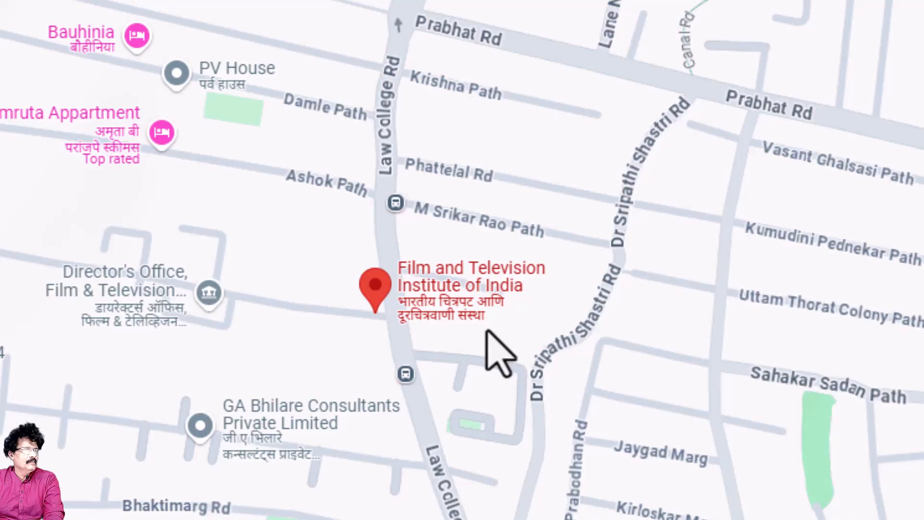
{"action": "right_click", "coordinate": [479, 288]}
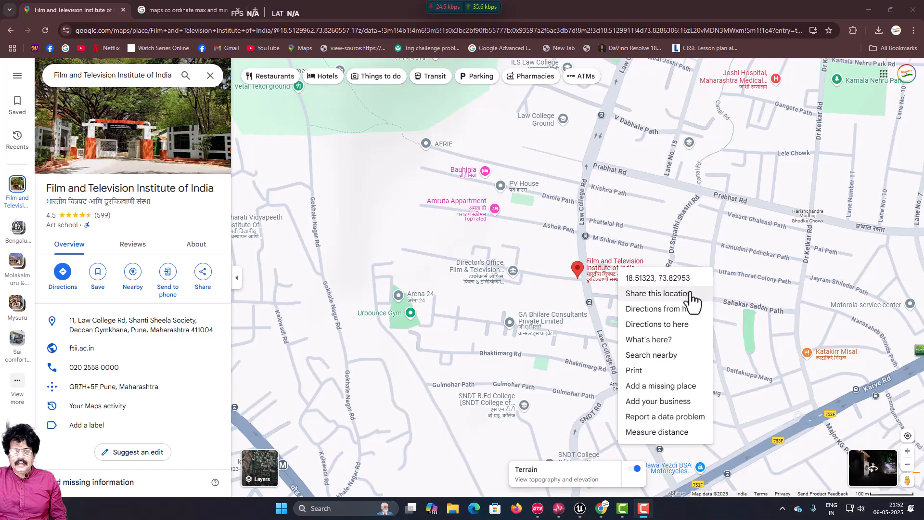
- Switch back to the Unreal Editor, activate the translate tool and show the cube in the Top view
{"action": "key", "text": "alt+Tab"}
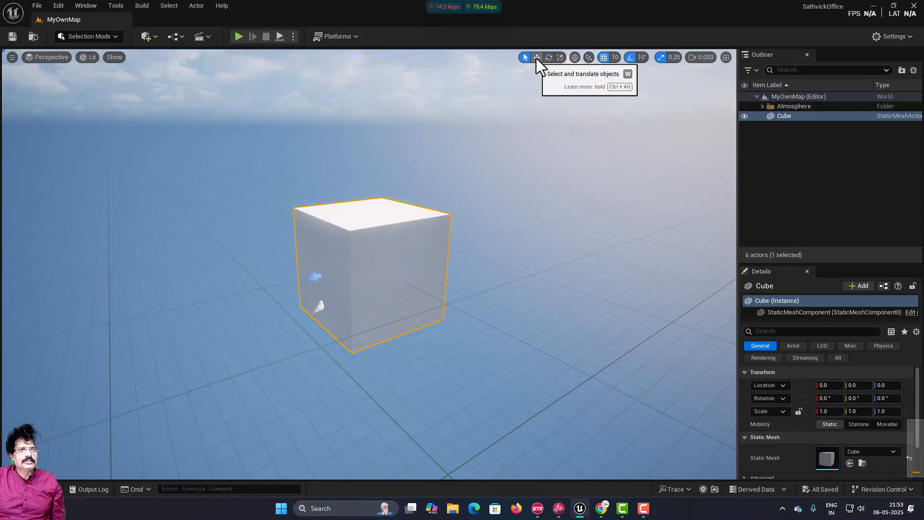
{"action": "left_click", "coordinate": [537, 59]}
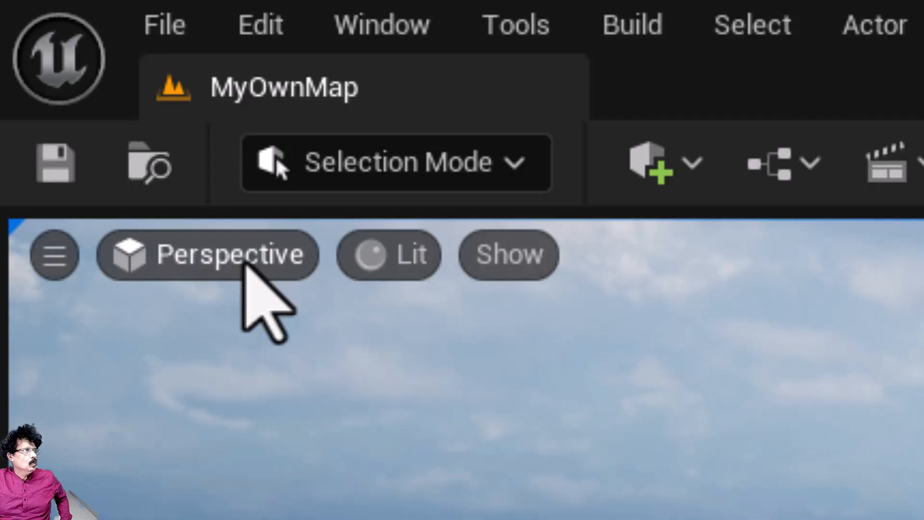
{"action": "left_click", "coordinate": [246, 254]}
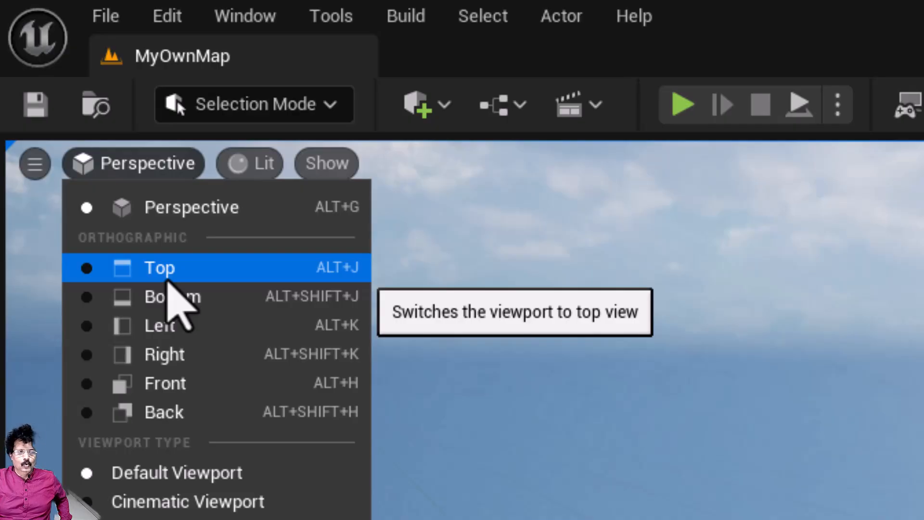
{"action": "left_click", "coordinate": [168, 281]}
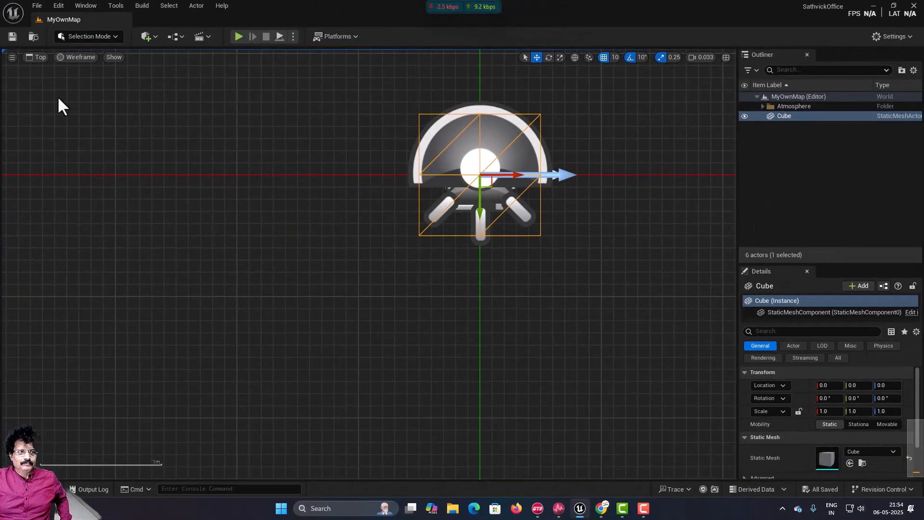
- Try moving the cube along X in the Top view and along Y to 98 in the Front view
{"action": "double_click", "coordinate": [819, 114]}
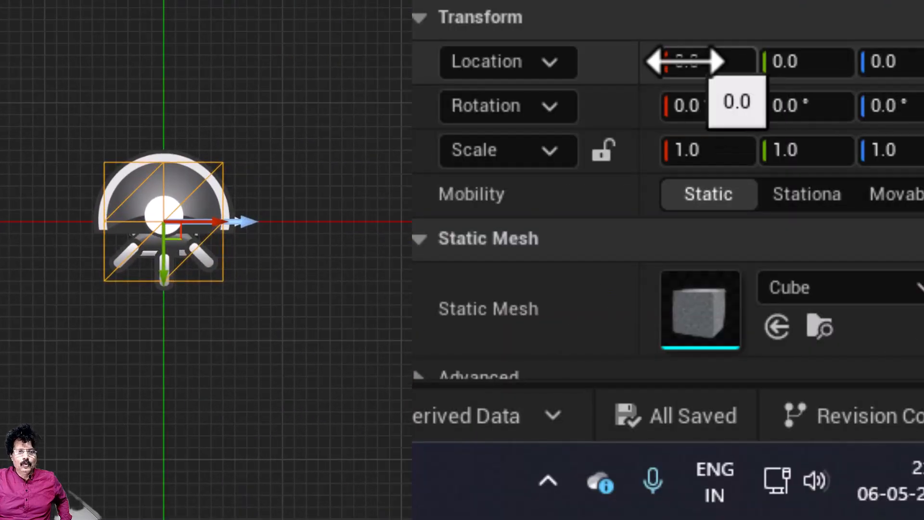
{"action": "mouse_move", "coordinate": [686, 61]}
{"action": "left_mouse_down"}
{"action": "mouse_move", "coordinate": [746, 61]}
{"action": "mouse_move", "coordinate": [602, 61]}
{"action": "mouse_move", "coordinate": [758, 62]}
{"action": "mouse_move", "coordinate": [595, 62]}
{"action": "mouse_move", "coordinate": [775, 62]}
{"action": "mouse_move", "coordinate": [633, 62]}
{"action": "mouse_move", "coordinate": [693, 61]}
{"action": "mouse_move", "coordinate": [683, 62]}
{"action": "left_mouse_up"}
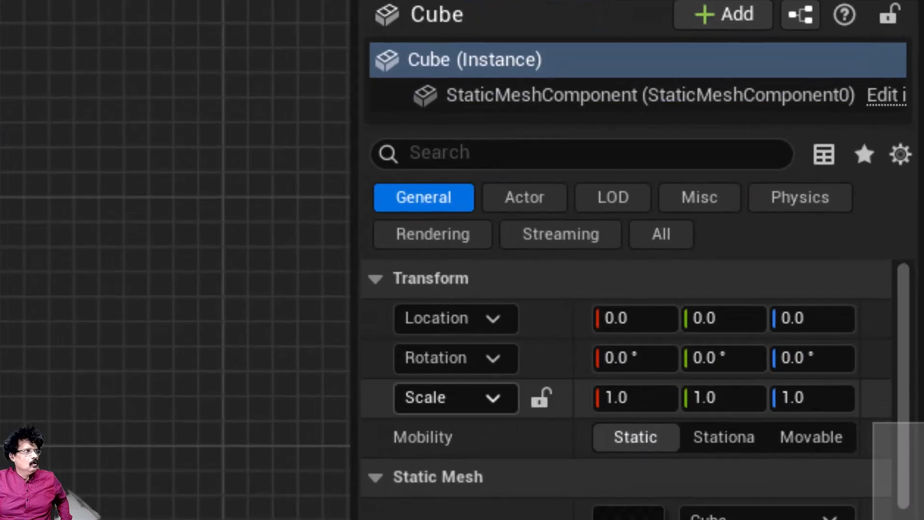
{"action": "left_click", "coordinate": [64, 99]}
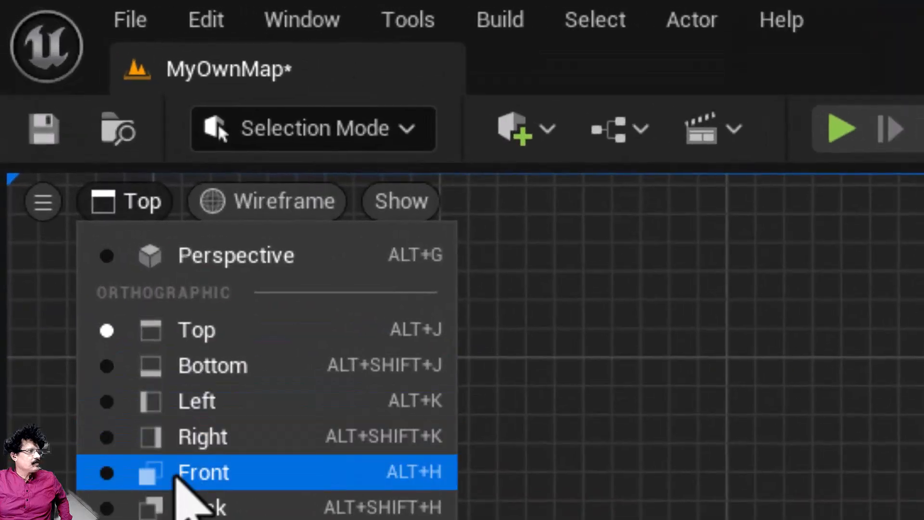
{"action": "left_click", "coordinate": [175, 474]}
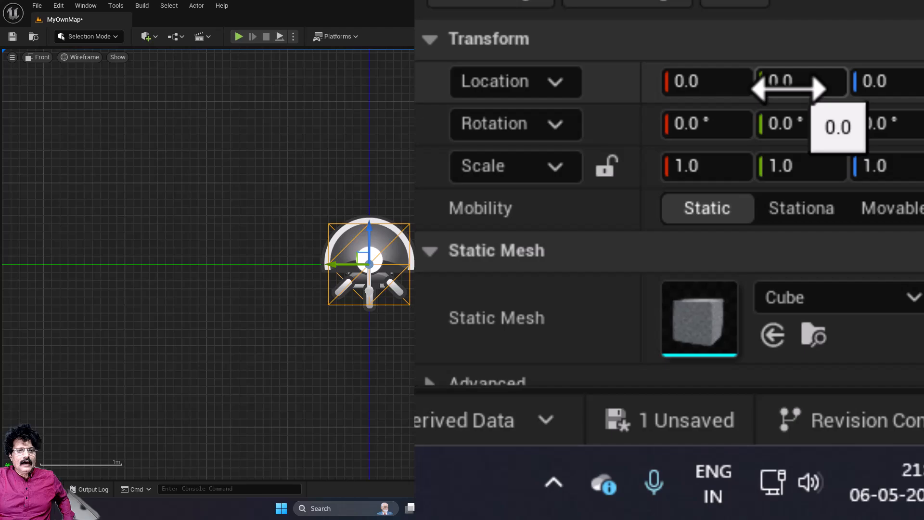
{"action": "mouse_move", "coordinate": [789, 89]}
{"action": "left_mouse_down"}
{"action": "mouse_move", "coordinate": [703, 90]}
{"action": "mouse_move", "coordinate": [881, 89]}
{"action": "mouse_move", "coordinate": [682, 90]}
{"action": "mouse_move", "coordinate": [784, 84]}
{"action": "left_mouse_up"}
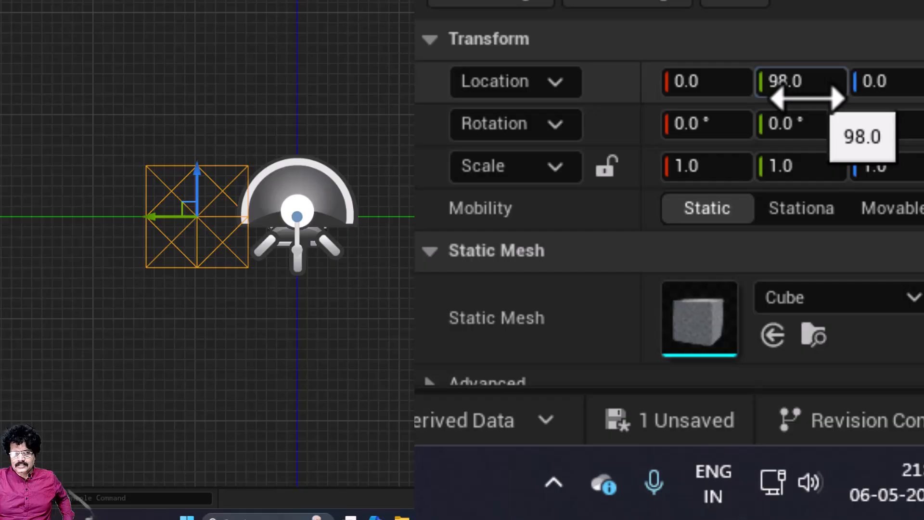
- Move the cube to X 16 and Z 54 in the Right view and return to the Perspective view
{"action": "left_click", "coordinate": [104, 55]}
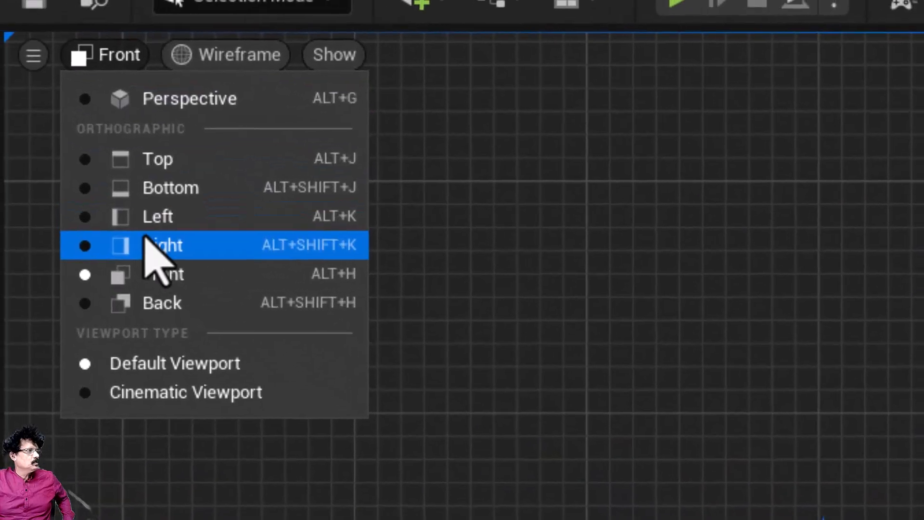
{"action": "left_click", "coordinate": [145, 241]}
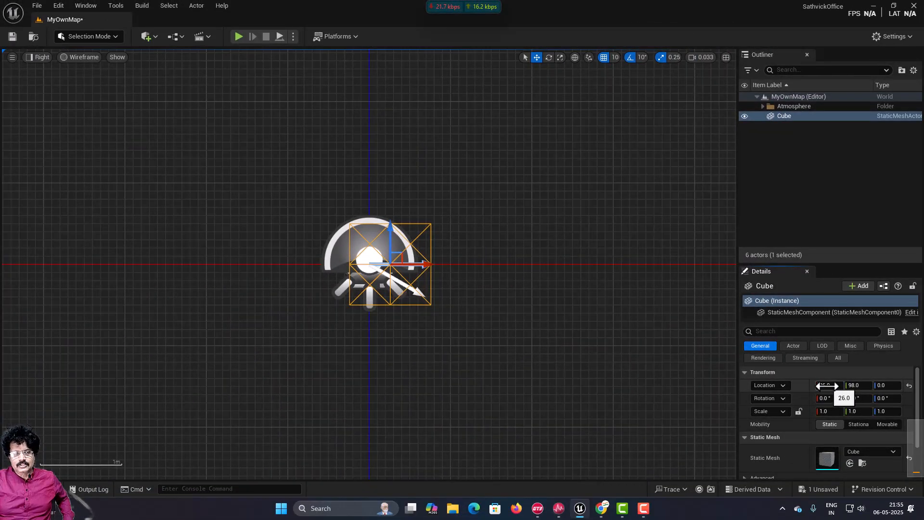
{"action": "left_click_drag", "start_coordinate": [819, 385], "coordinate": [872, 364]}
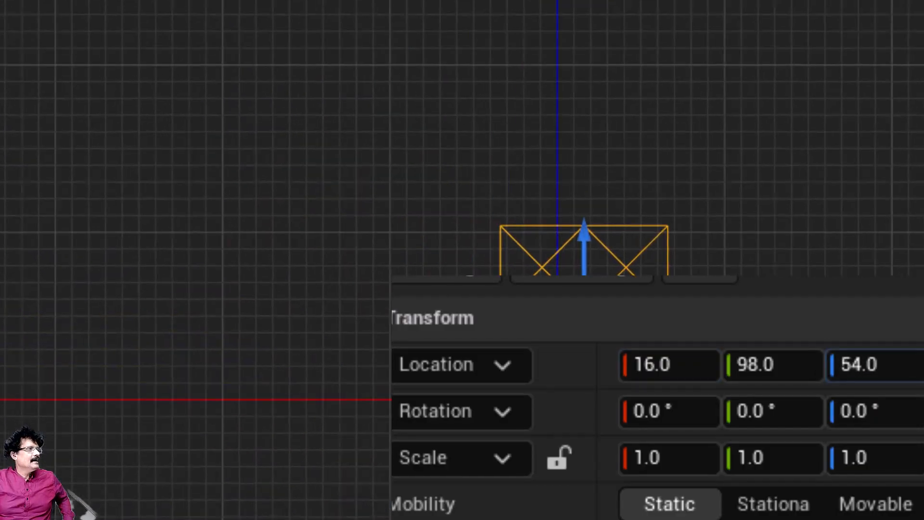
{"action": "left_click", "coordinate": [84, 70]}
{"action": "left_click", "coordinate": [116, 114]}
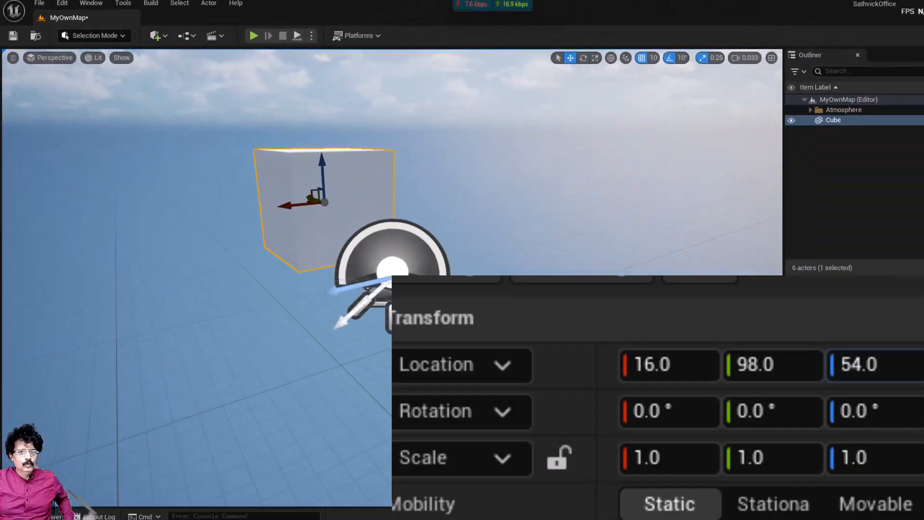
- Try the cube location X -29, Y 59, Z 42 in the Perspective view and reset the location to its default
{"action": "mouse_move", "coordinate": [664, 368]}
{"action": "left_mouse_down"}
{"action": "mouse_move", "coordinate": [621, 369]}
{"action": "mouse_move", "coordinate": [712, 369]}
{"action": "mouse_move", "coordinate": [616, 369]}
{"action": "mouse_move", "coordinate": [701, 369]}
{"action": "mouse_move", "coordinate": [665, 369]}
{"action": "left_mouse_up"}
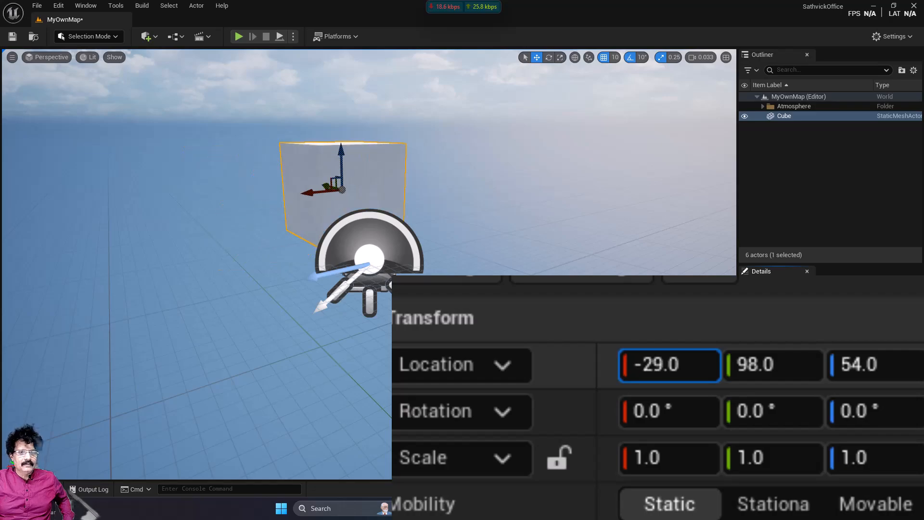
{"action": "mouse_move", "coordinate": [755, 375]}
{"action": "left_mouse_down"}
{"action": "mouse_move", "coordinate": [823, 375]}
{"action": "mouse_move", "coordinate": [688, 375]}
{"action": "mouse_move", "coordinate": [819, 375]}
{"action": "mouse_move", "coordinate": [770, 375]}
{"action": "left_mouse_up"}
{"action": "mouse_move", "coordinate": [871, 365]}
{"action": "left_mouse_down"}
{"action": "mouse_move", "coordinate": [861, 365]}
{"action": "mouse_move", "coordinate": [905, 365]}
{"action": "mouse_move", "coordinate": [838, 365]}
{"action": "mouse_move", "coordinate": [876, 365]}
{"action": "left_mouse_up"}
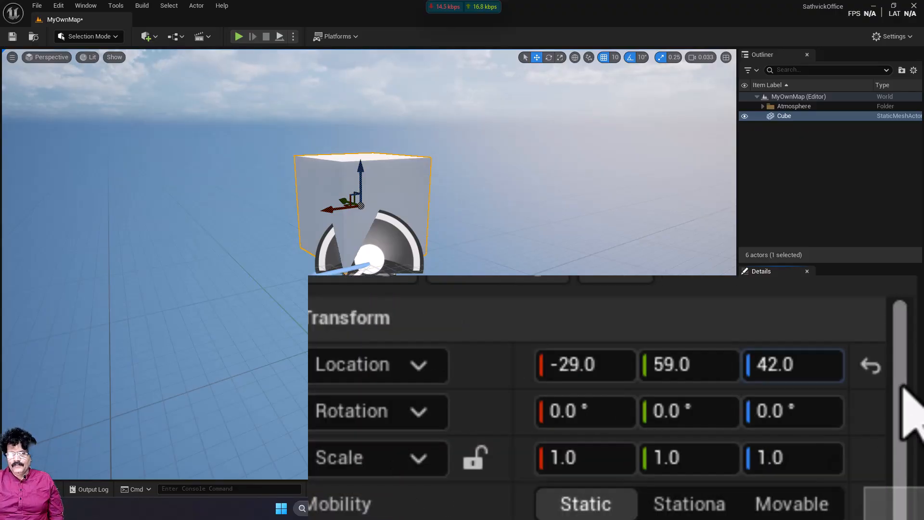
{"action": "left_click", "coordinate": [871, 366]}
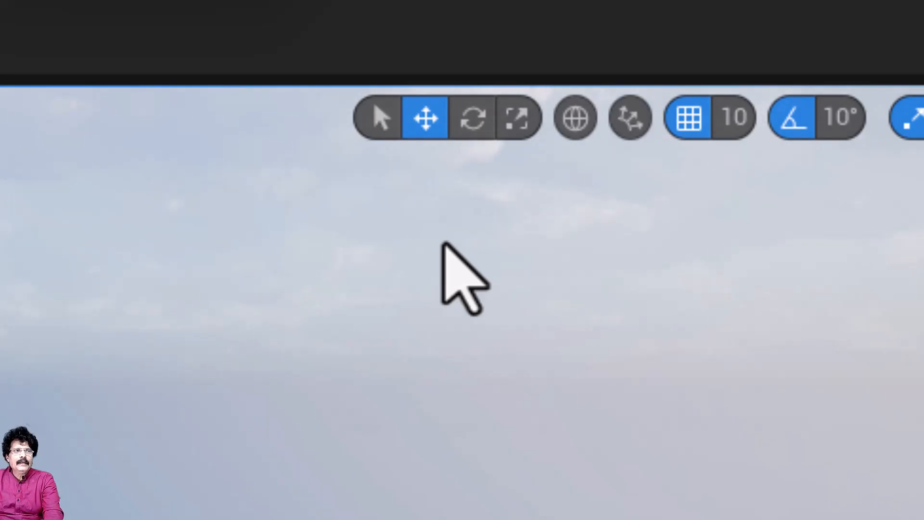
- Activate the rotate tool, turn the cube 20° about X and reset its rotation
{"action": "key", "text": "q"}
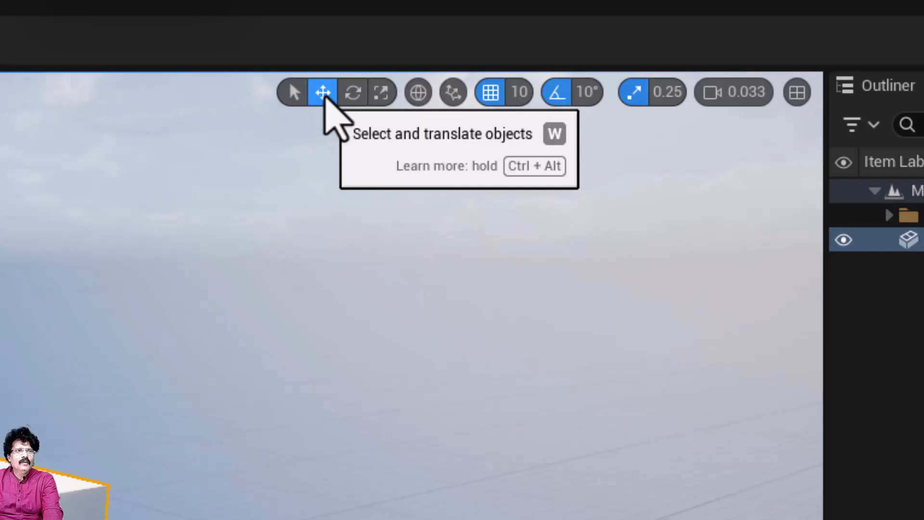
{"action": "key", "text": "e"}
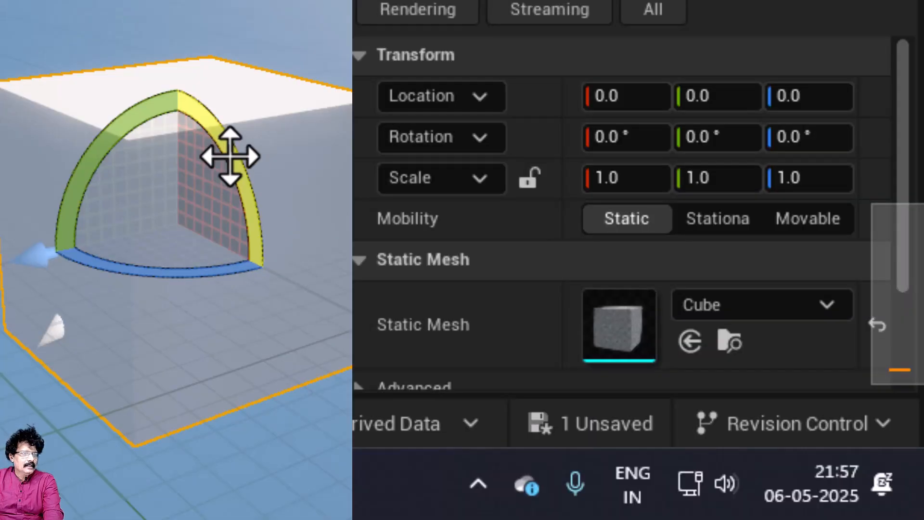
{"action": "left_click_drag", "start_coordinate": [230, 157], "coordinate": [163, 99]}
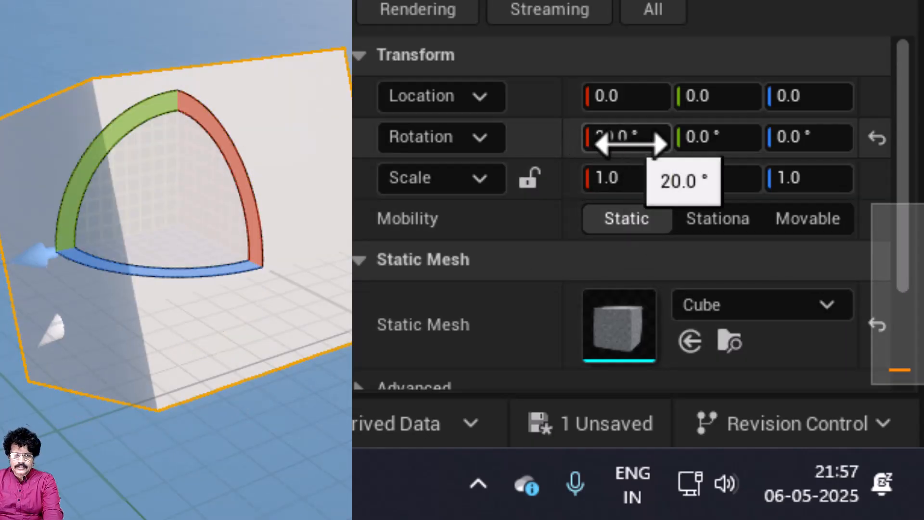
{"action": "left_click", "coordinate": [877, 139]}
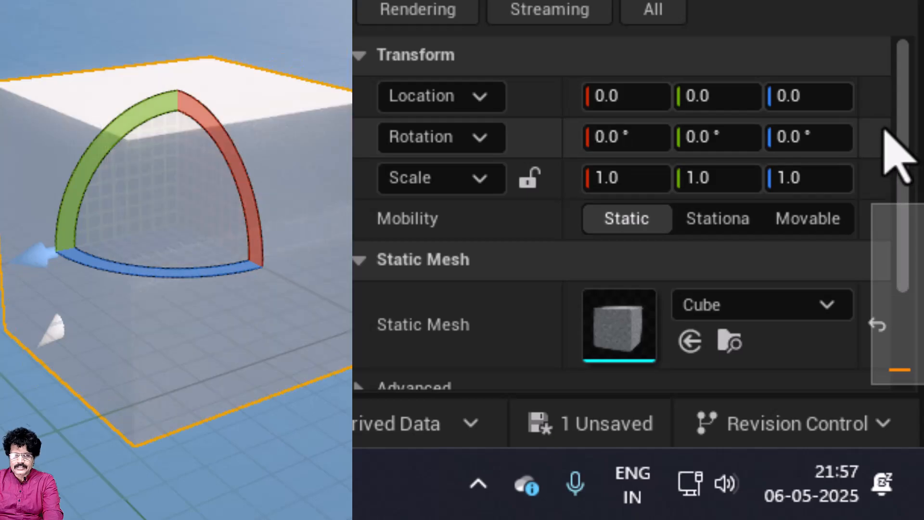
- Try rotating the cube -34° about Y and -70° about Z, resetting the rotation to default after each
{"action": "mouse_move", "coordinate": [691, 137]}
{"action": "left_mouse_down"}
{"action": "mouse_move", "coordinate": [761, 136]}
{"action": "mouse_move", "coordinate": [653, 136]}
{"action": "mouse_move", "coordinate": [702, 136]}
{"action": "left_mouse_up"}
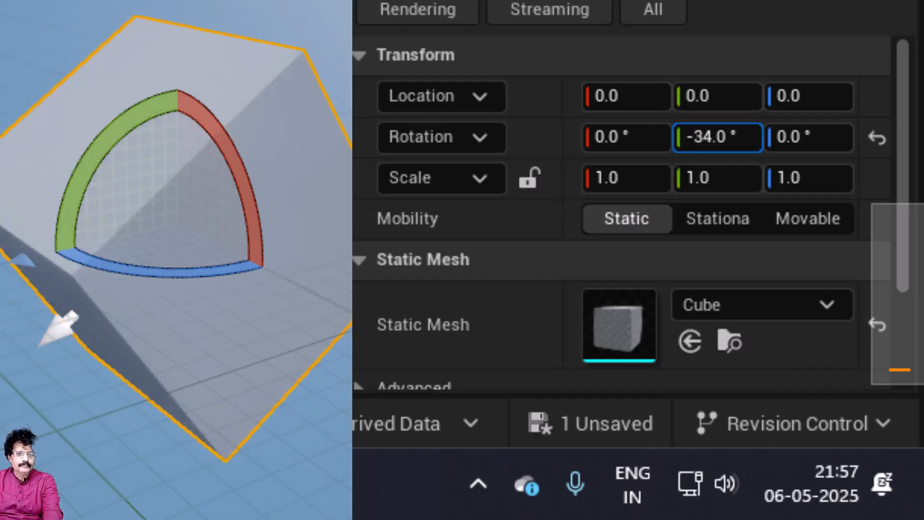
{"action": "left_click", "coordinate": [878, 139]}
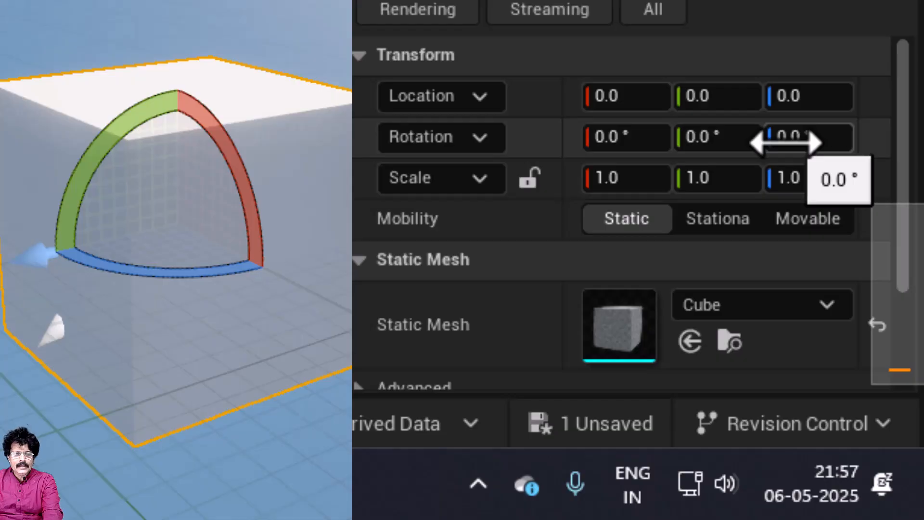
{"action": "left_click_drag", "start_coordinate": [785, 142], "coordinate": [752, 143]}
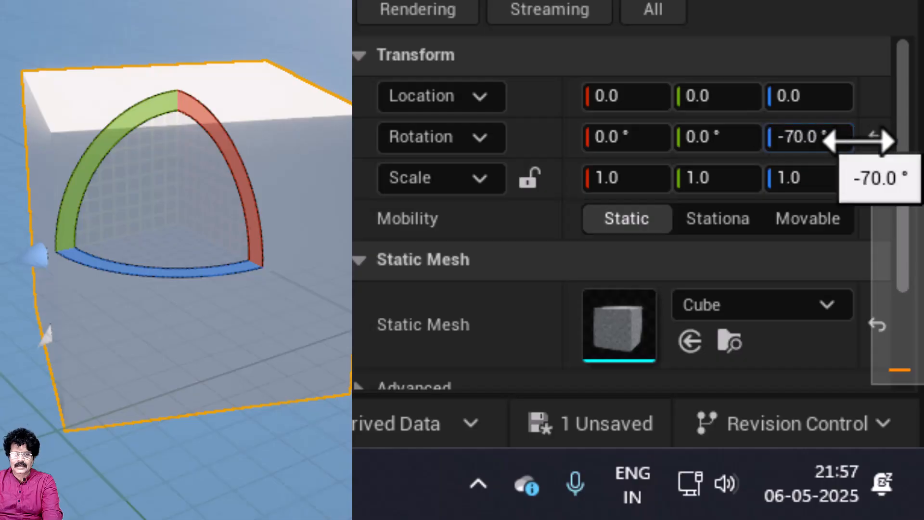
{"action": "left_click", "coordinate": [878, 139]}
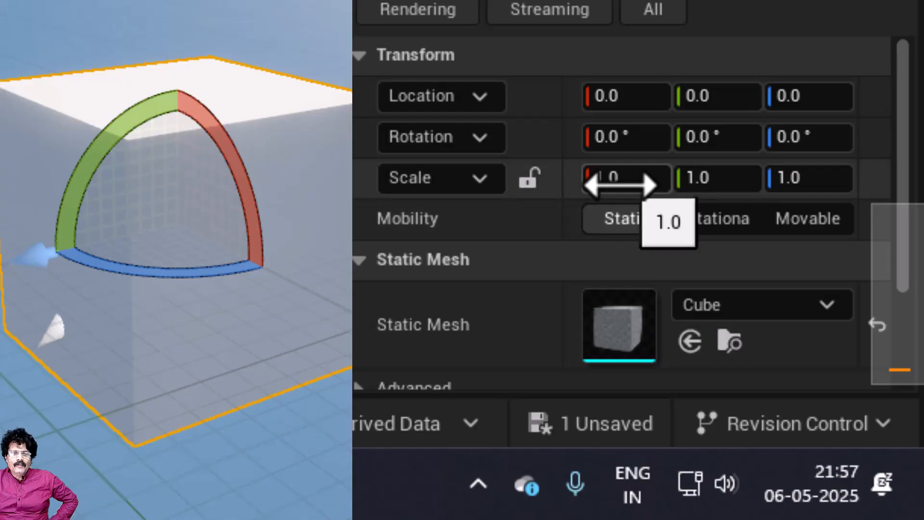
- Try scaling the cube to X 3.415, Y 2.275 and Z 0.09, and reset the scale to its default
{"action": "left_click_drag", "start_coordinate": [621, 185], "coordinate": [827, 185]}
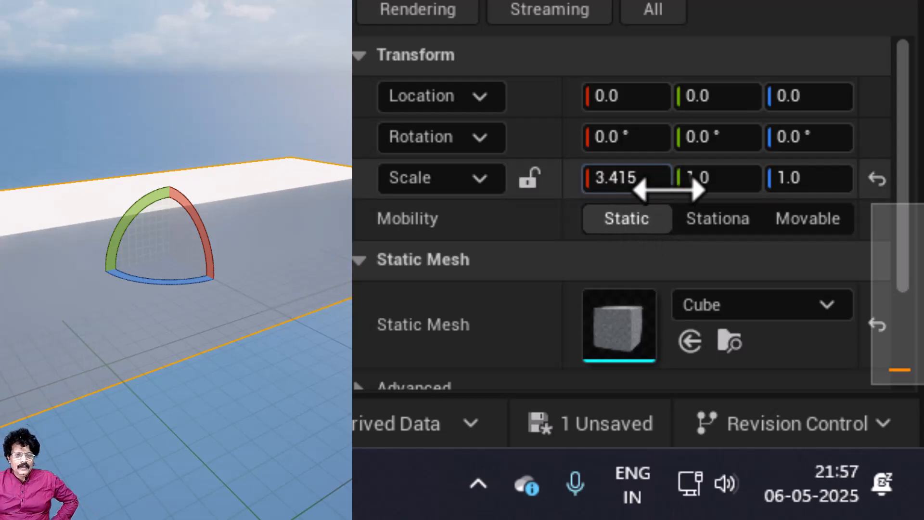
{"action": "left_click_drag", "start_coordinate": [698, 182], "coordinate": [721, 186]}
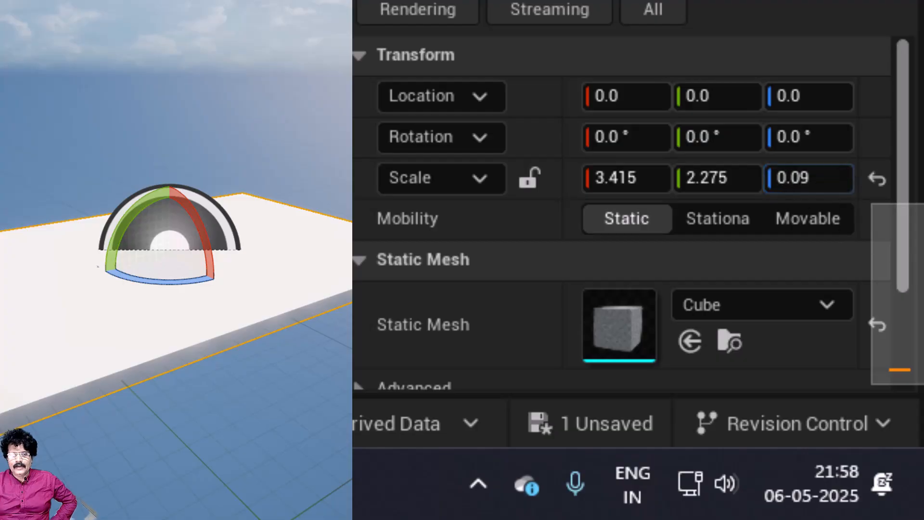
{"action": "left_click", "coordinate": [878, 179]}
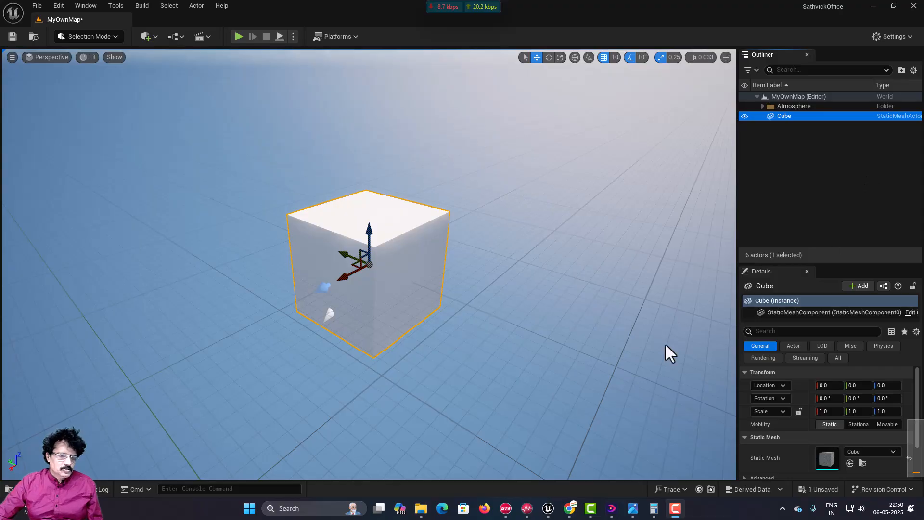
- View the house plan image houseplan_0006_Layer 3.jpg, return to the Unreal Editor and delete the cube from the level
{"action": "left_click", "coordinate": [633, 508]}
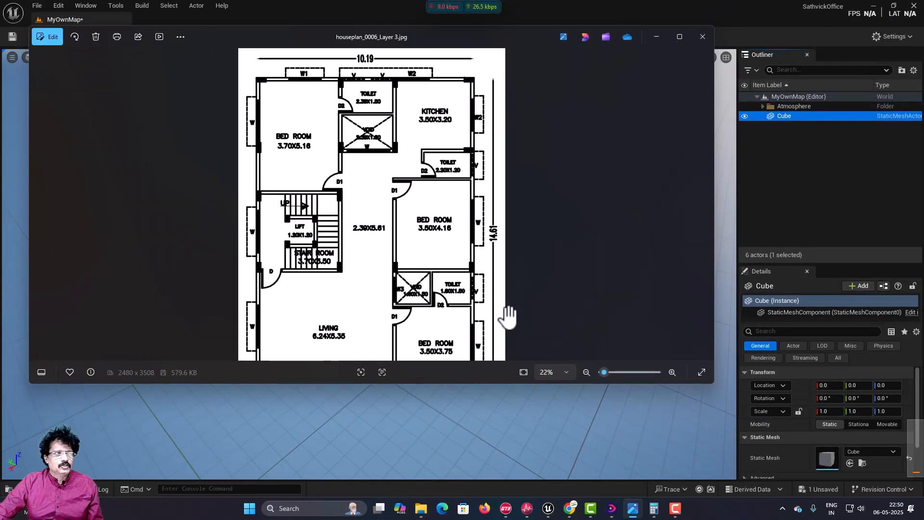
{"action": "left_click", "coordinate": [582, 4]}
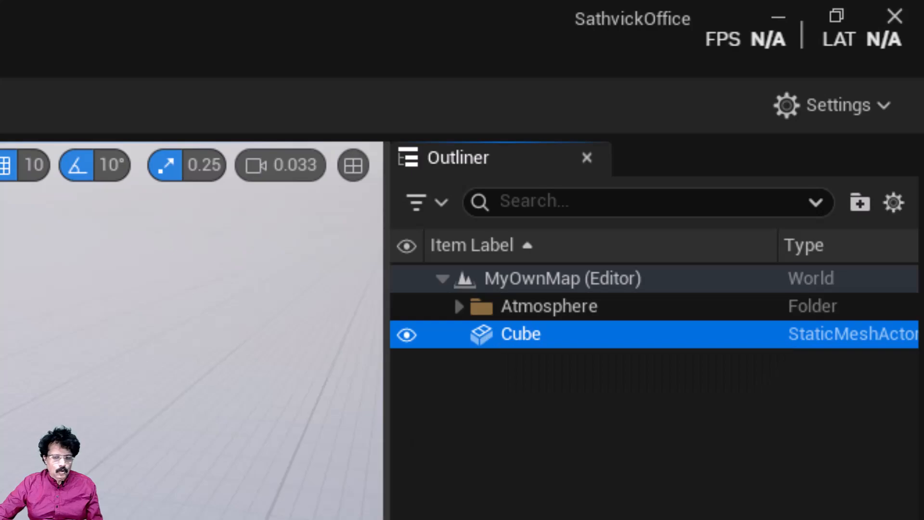
{"action": "key", "text": "Delete"}
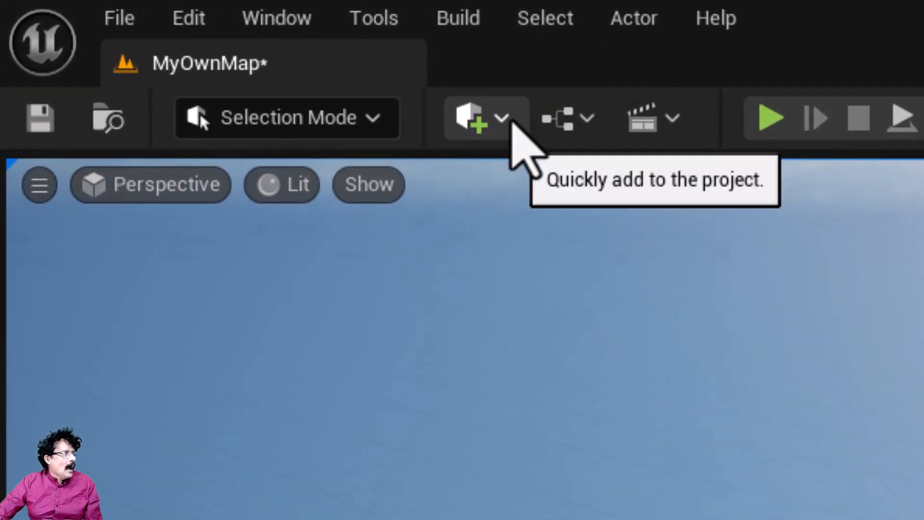
- Add a Box geometry brush to the level, placing it in the middle of the viewport
{"action": "left_click", "coordinate": [510, 121]}
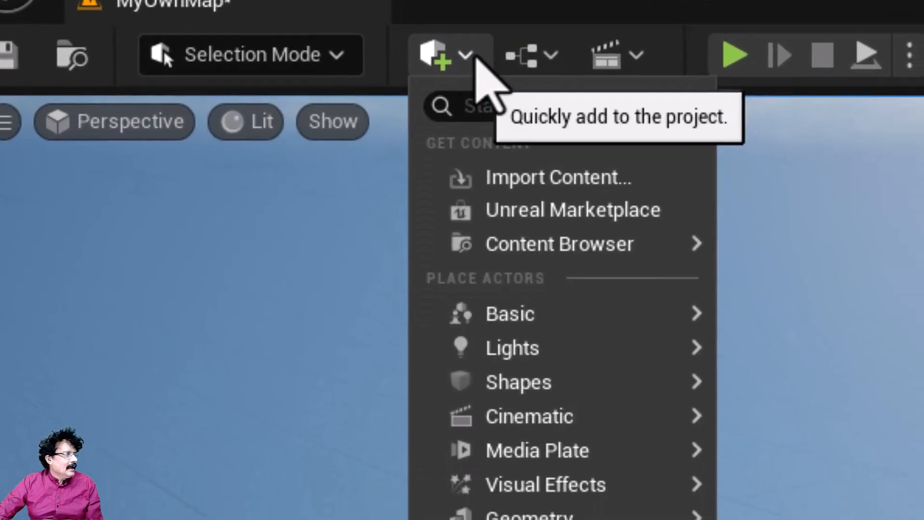
{"action": "mouse_move", "coordinate": [621, 448]}
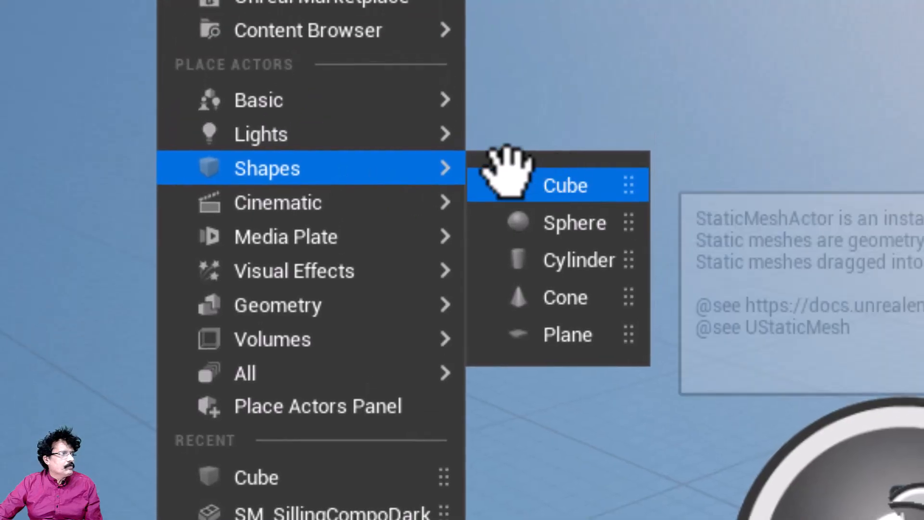
{"action": "mouse_move", "coordinate": [331, 265]}
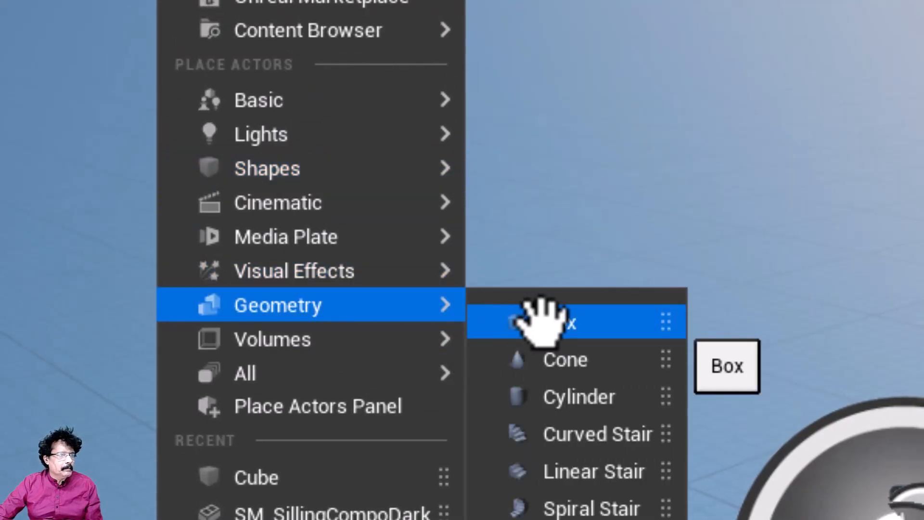
{"action": "left_click", "coordinate": [542, 321]}
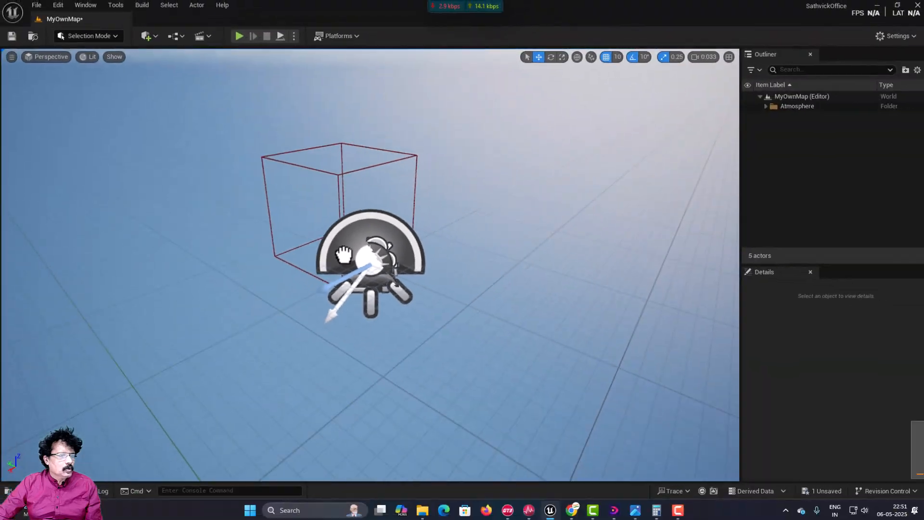
{"action": "left_click_drag", "start_coordinate": [365, 298], "coordinate": [368, 304]}
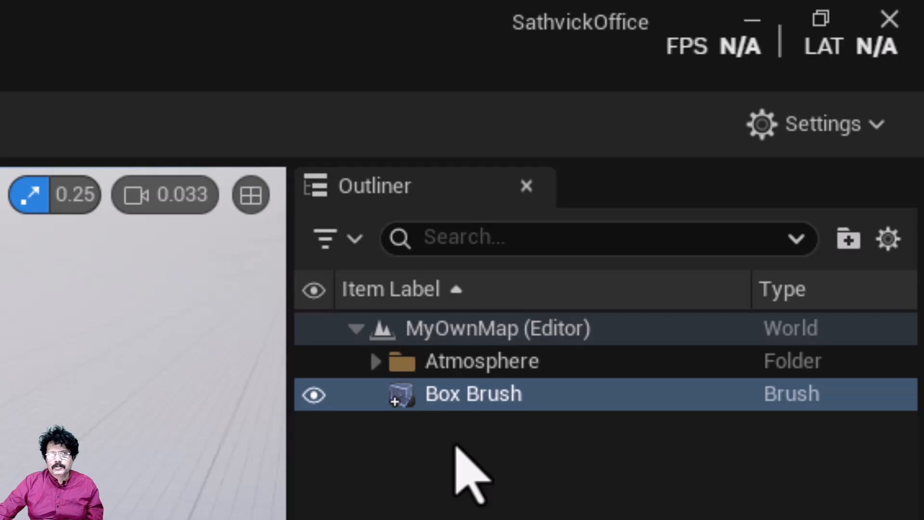
- Rename the box brush as Walls
{"action": "left_click", "coordinate": [477, 397]}
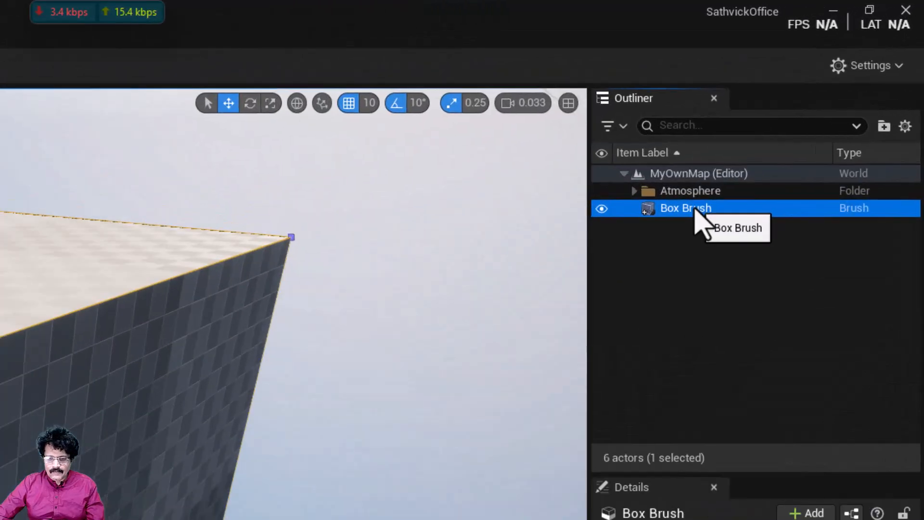
{"action": "left_click", "coordinate": [697, 209]}
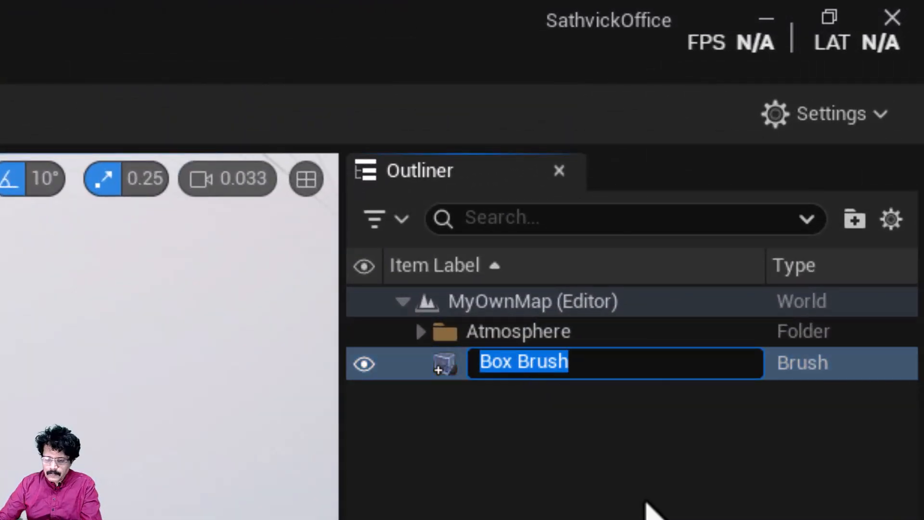
{"action": "type", "text": "Walls"}
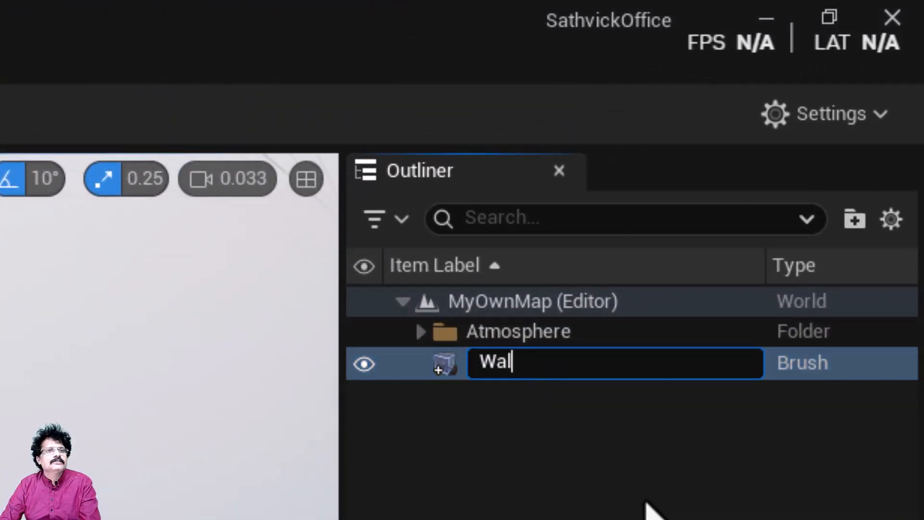
{"action": "key", "text": "Return"}
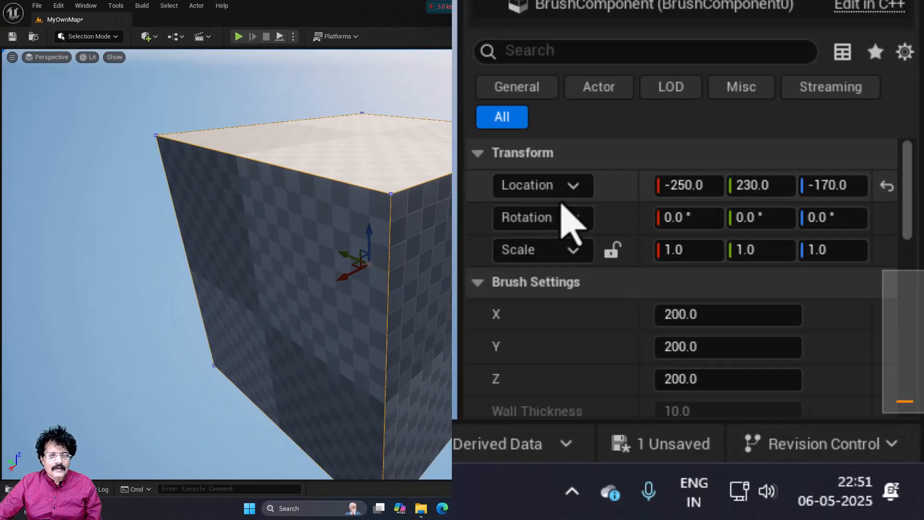
- Reset the location of the Walls brush to 0, 0, 0 and focus on the brush
{"action": "left_click", "coordinate": [888, 187]}
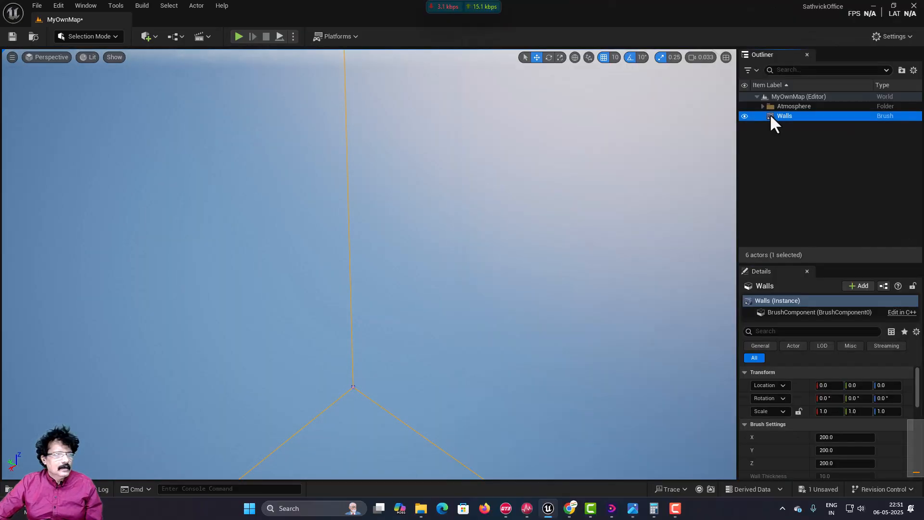
{"action": "double_click", "coordinate": [770, 116]}
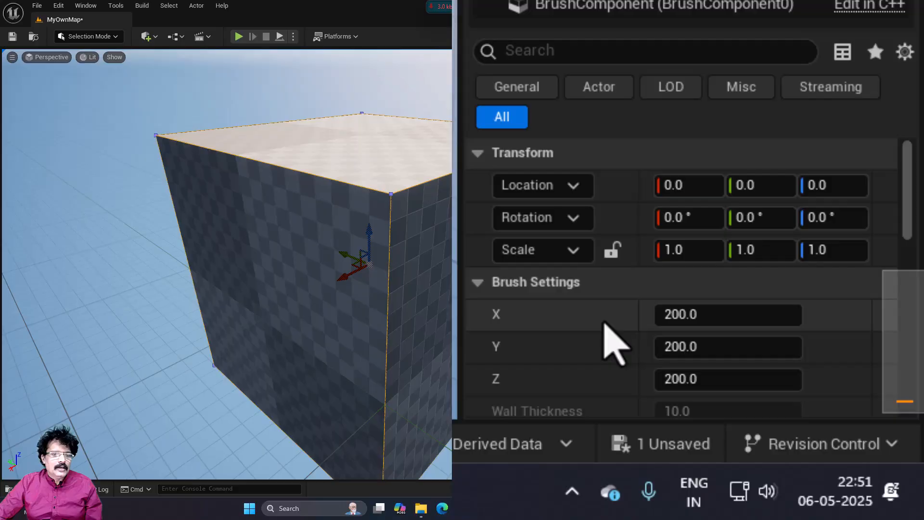
{"action": "scroll", "coordinate": [795, 439], "scroll_direction": "down", "scroll_amount": 3}
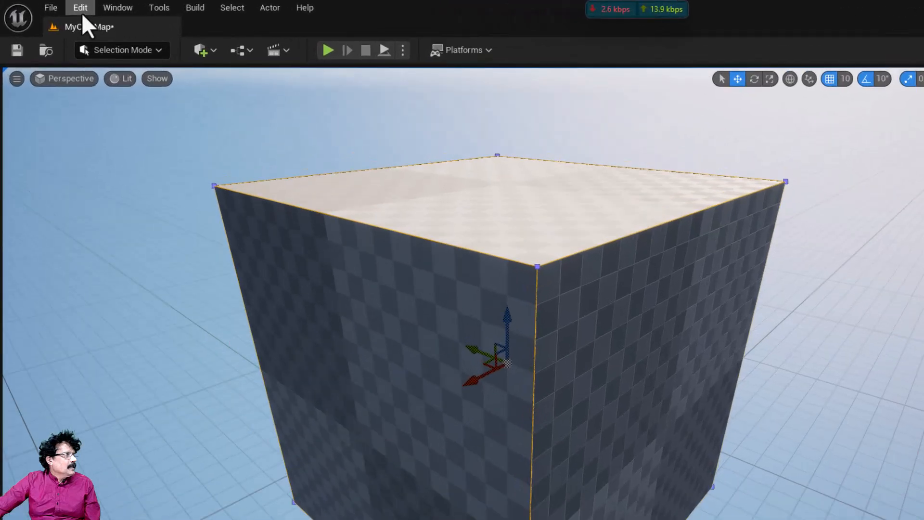
- Check the distance and length units in the Project Settings by searching for "units", and close the settings
{"action": "left_click", "coordinate": [81, 9]}
{"action": "left_click", "coordinate": [144, 211]}
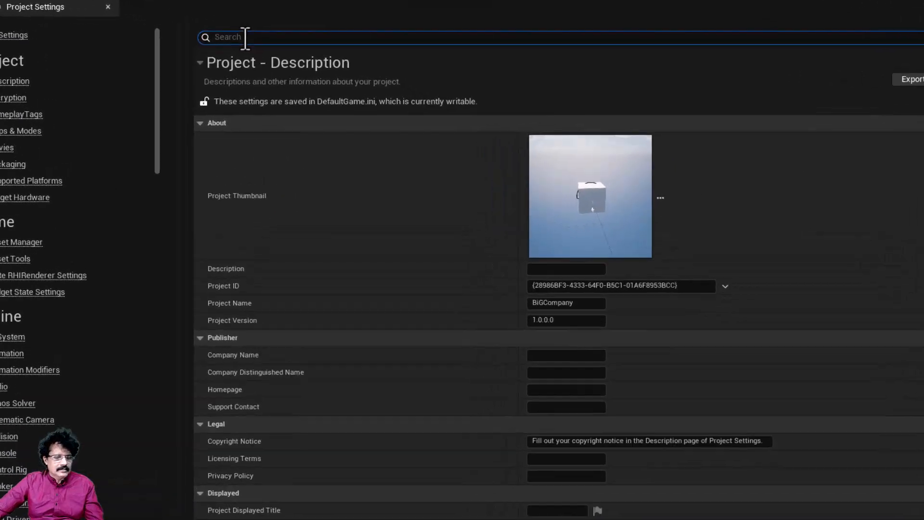
{"action": "left_click", "coordinate": [245, 37]}
{"action": "type", "text": "units"}
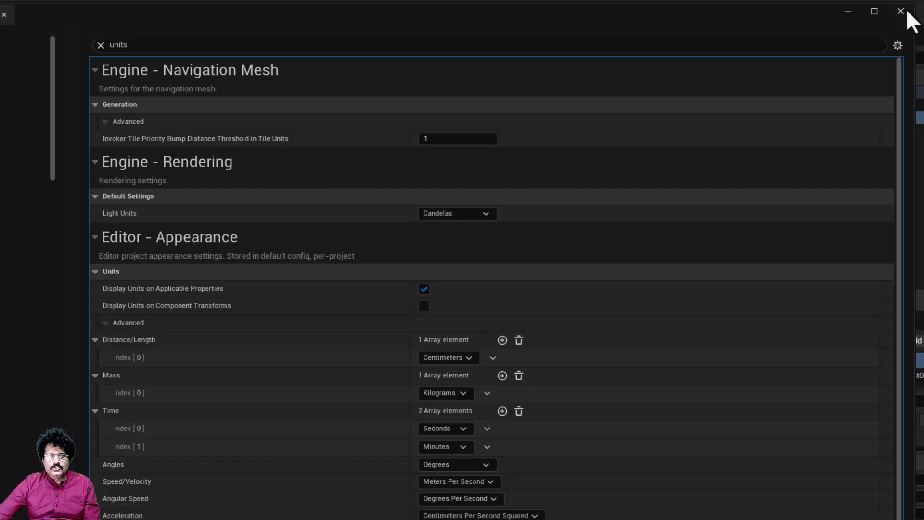
{"action": "left_click", "coordinate": [910, 10]}
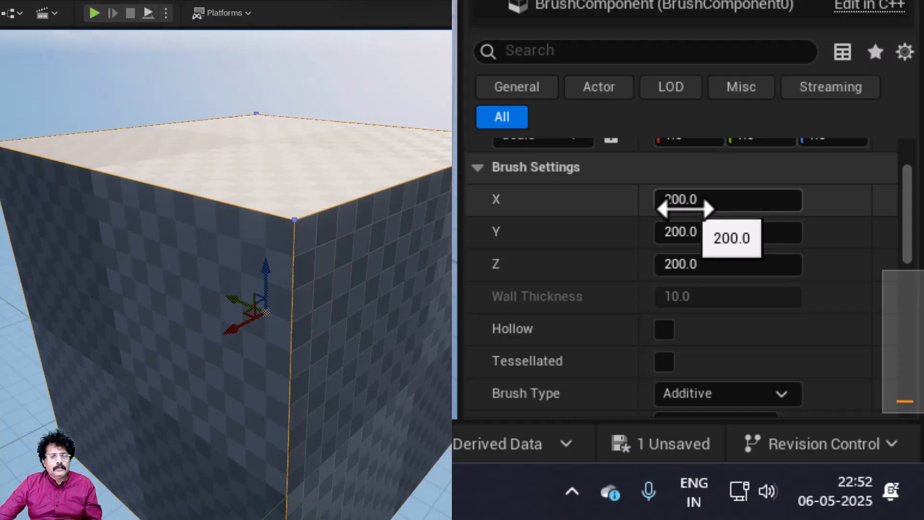
- Set the X size of the Walls brush to 14.61
{"action": "scroll", "coordinate": [214, 320], "scroll_direction": "down", "scroll_amount": 5}
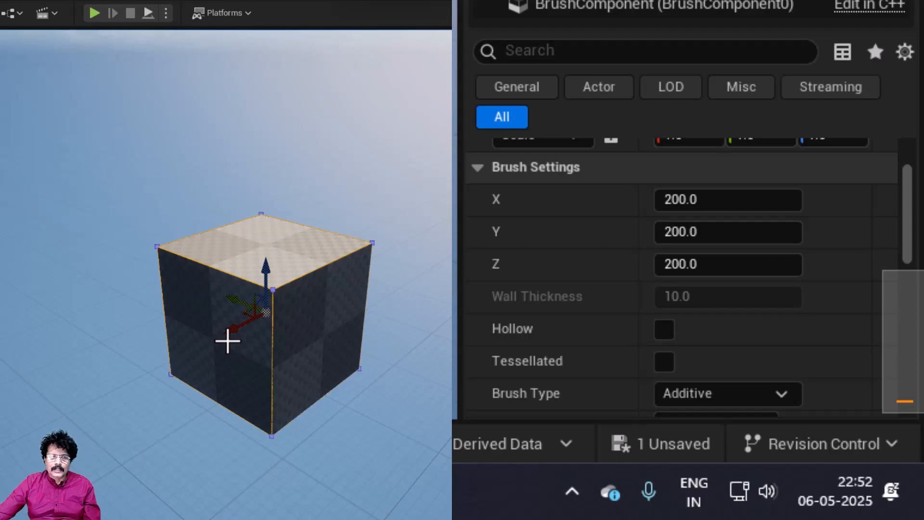
{"action": "left_click", "coordinate": [681, 199]}
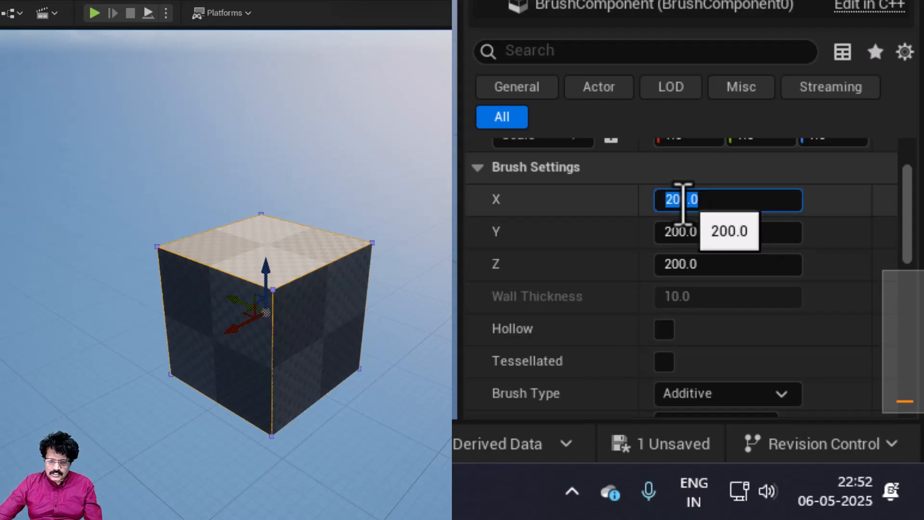
{"action": "type", "text": "14."}
{"action": "type", "text": "5"}
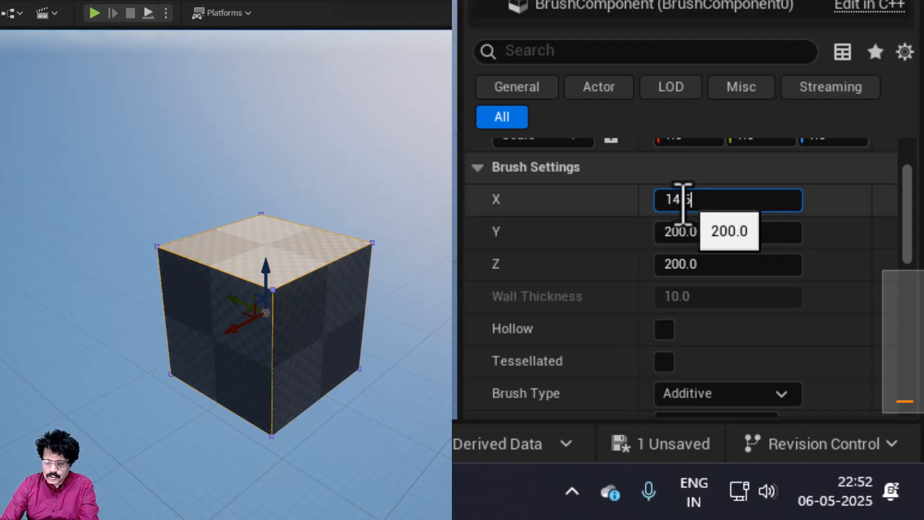
{"action": "type", "text": "1"}
{"action": "key", "text": "Return"}
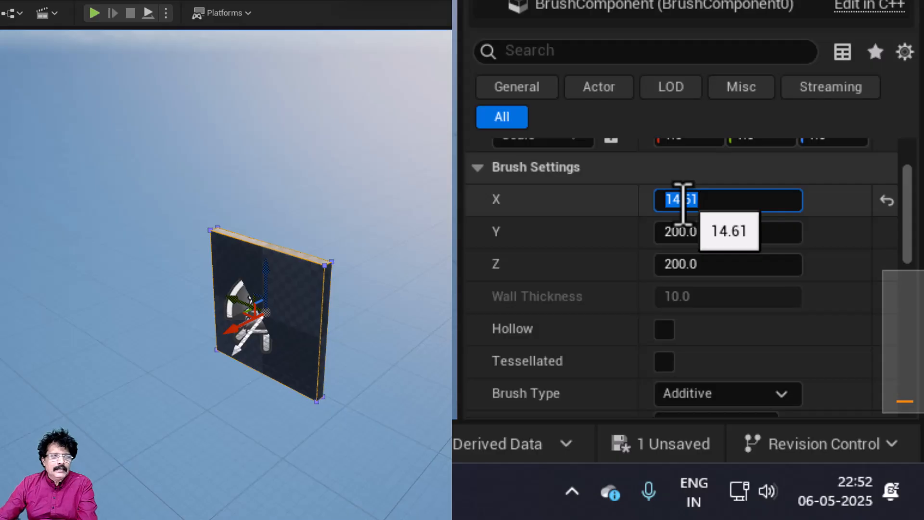
- Multiply the brush's X size by 100 to make it 1461
{"action": "left_click", "coordinate": [714, 207]}
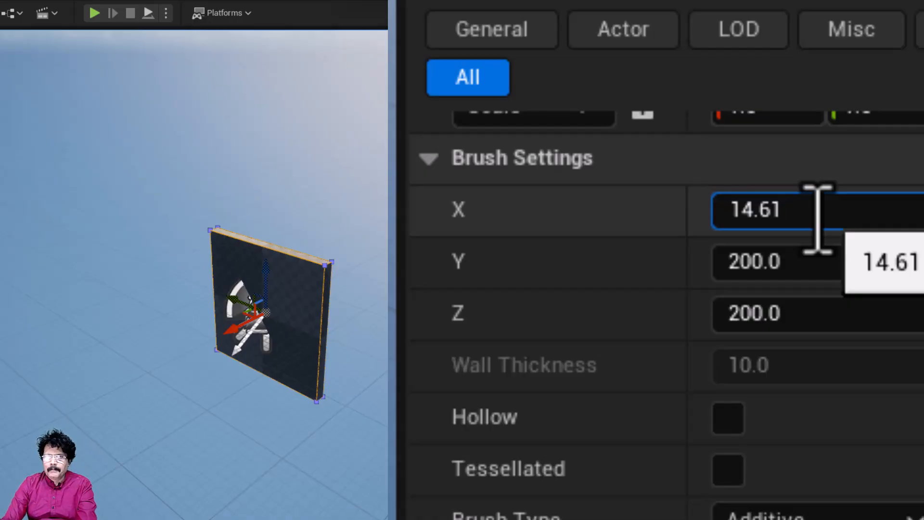
{"action": "type", "text": "*"}
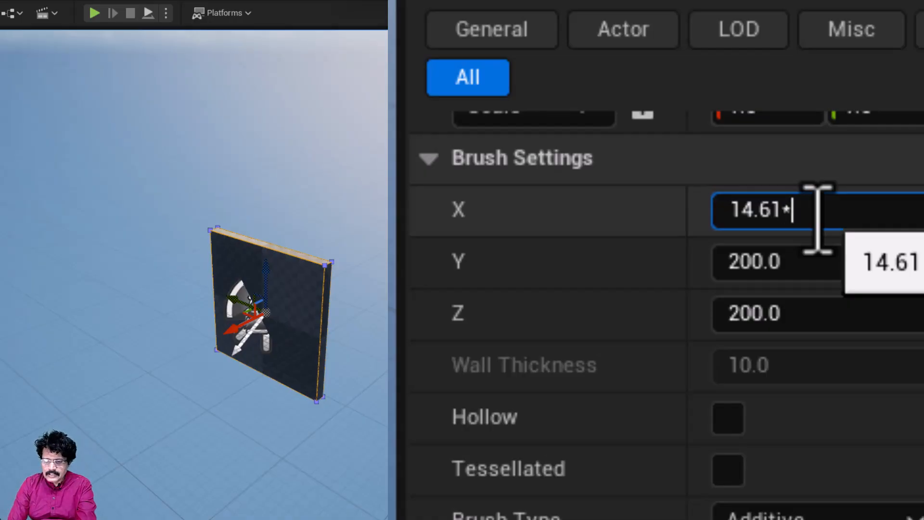
{"action": "type", "text": "100"}
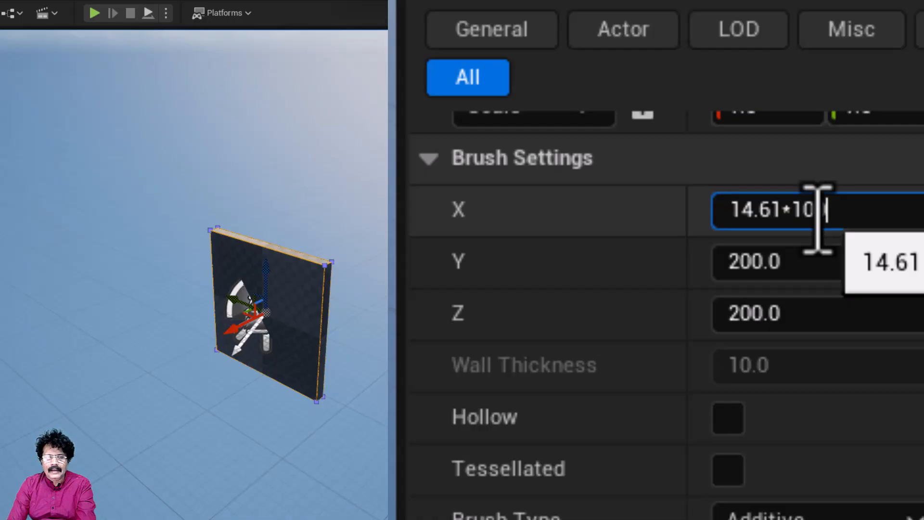
{"action": "key", "text": "Return"}
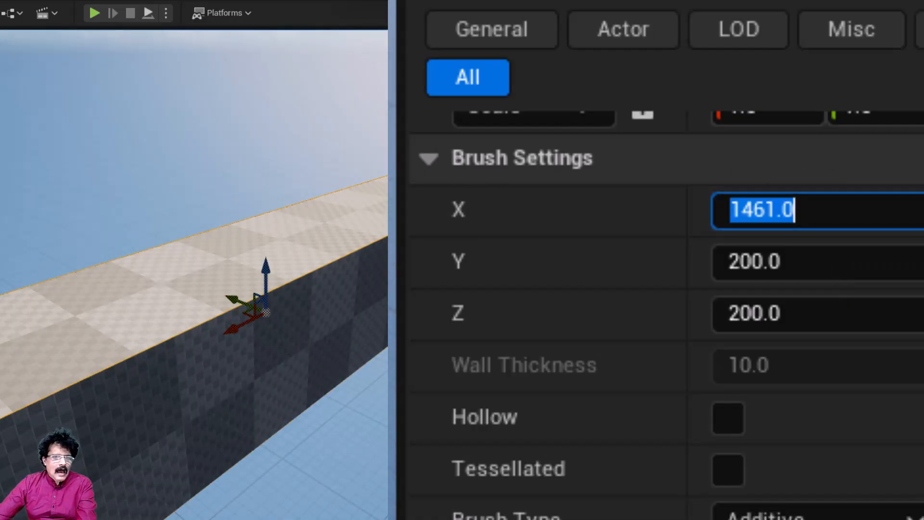
- Set the Y size of the Walls brush to 1010
{"action": "scroll", "coordinate": [143, 340], "scroll_direction": "down", "scroll_amount": 3}
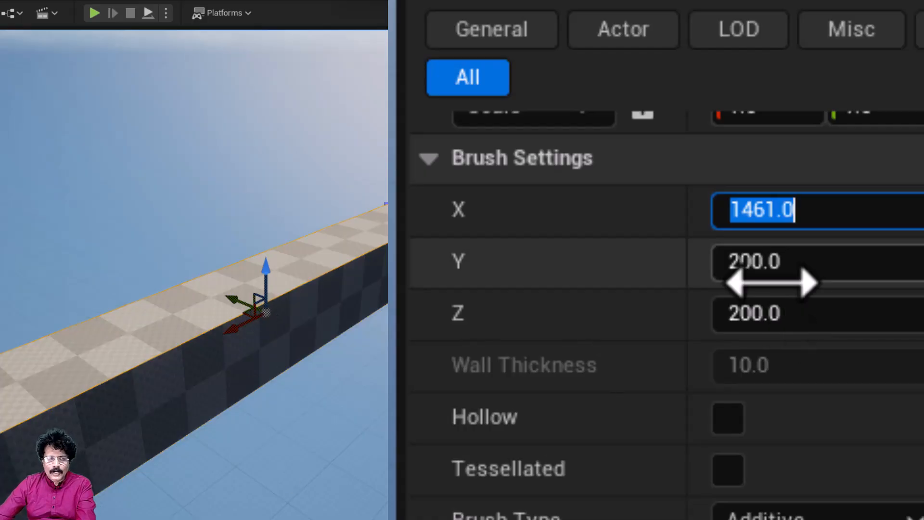
{"action": "left_click", "coordinate": [784, 261]}
{"action": "type", "text": "10"}
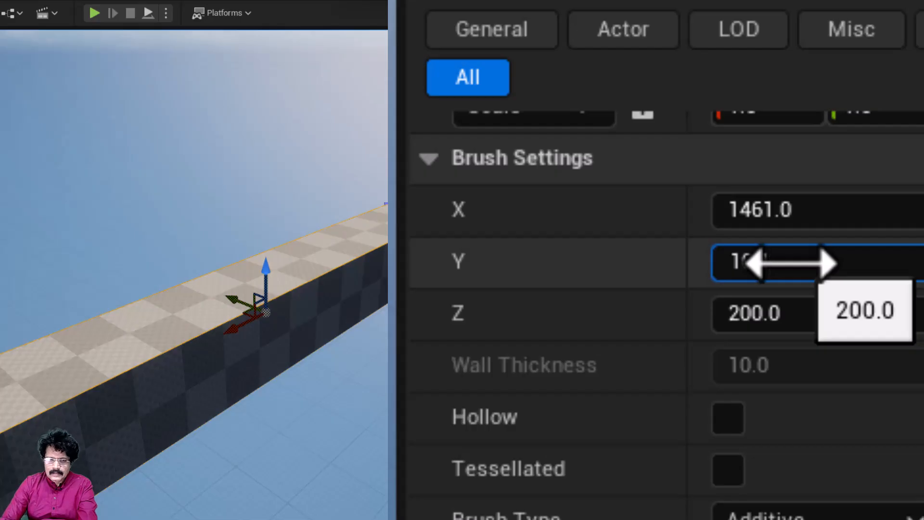
{"action": "type", "text": "0+"}
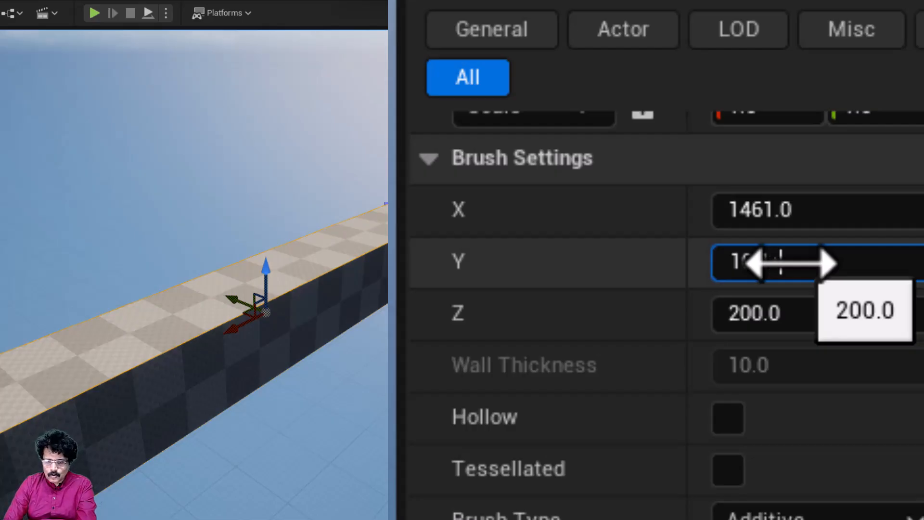
{"action": "type", "text": "1000"}
{"action": "key", "text": "Return"}
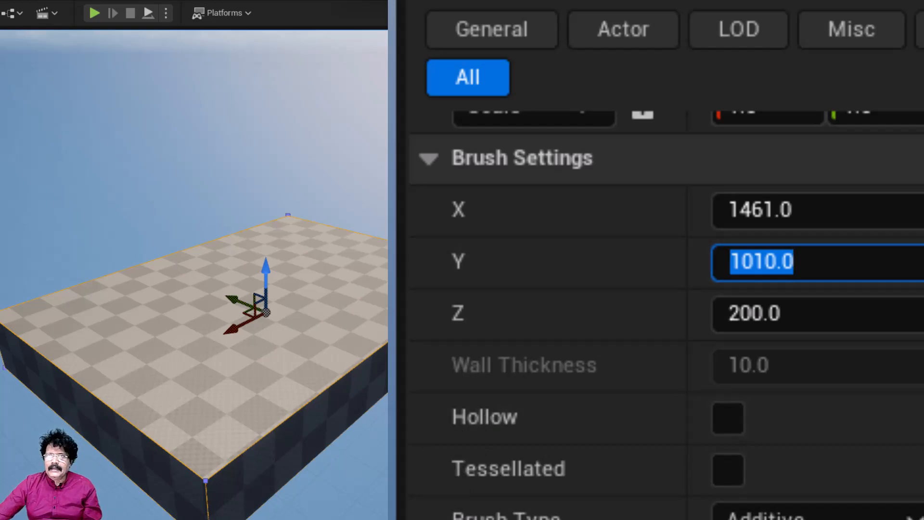
{"action": "key", "text": "Return"}
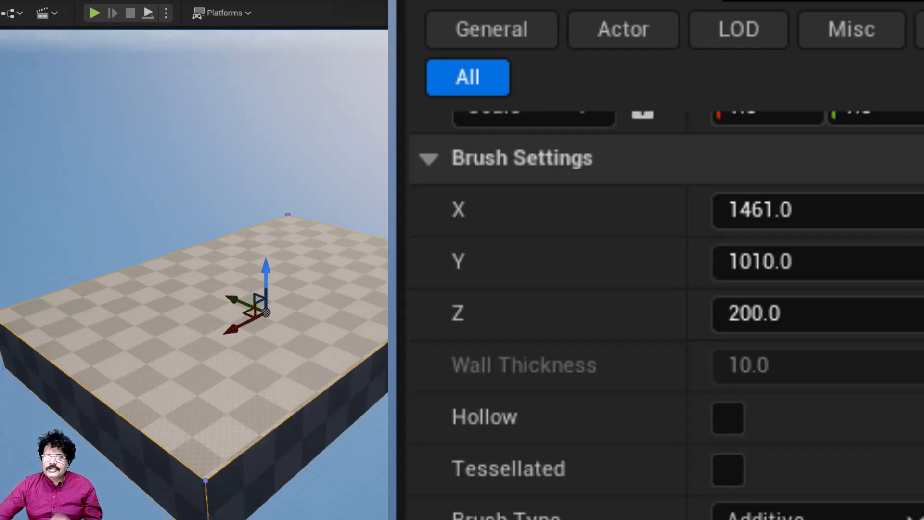
- Set the Z size of the Walls brush to 3*100, giving a height of 300
{"action": "left_click", "coordinate": [759, 313]}
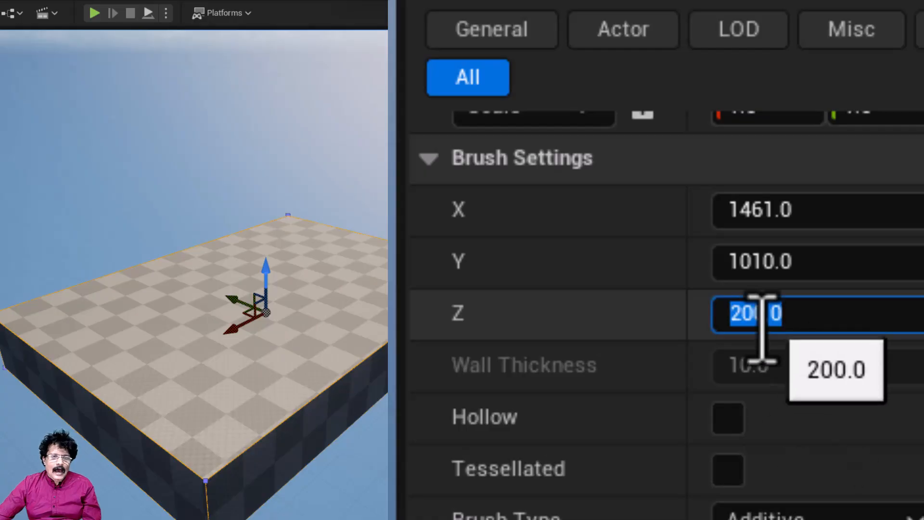
{"action": "type", "text": "3"}
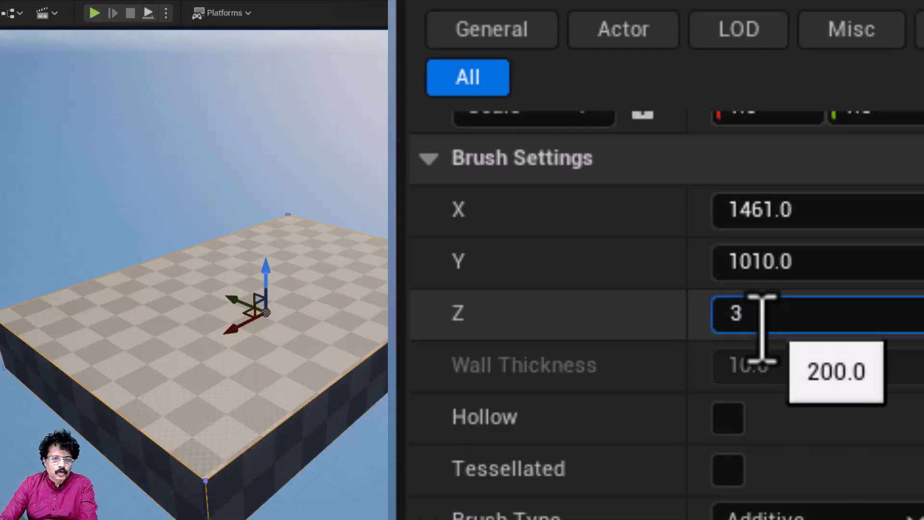
{"action": "type", "text": "*"}
{"action": "type", "text": "00"}
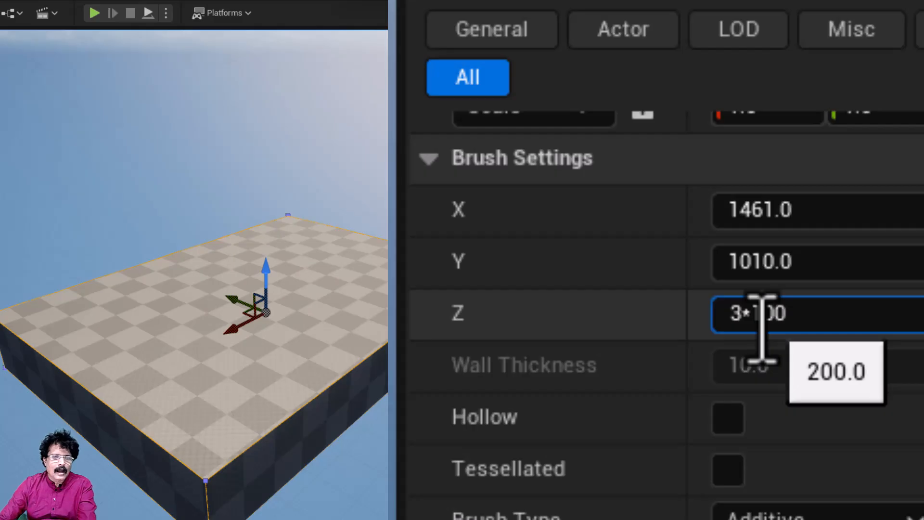
{"action": "key", "text": "Return"}
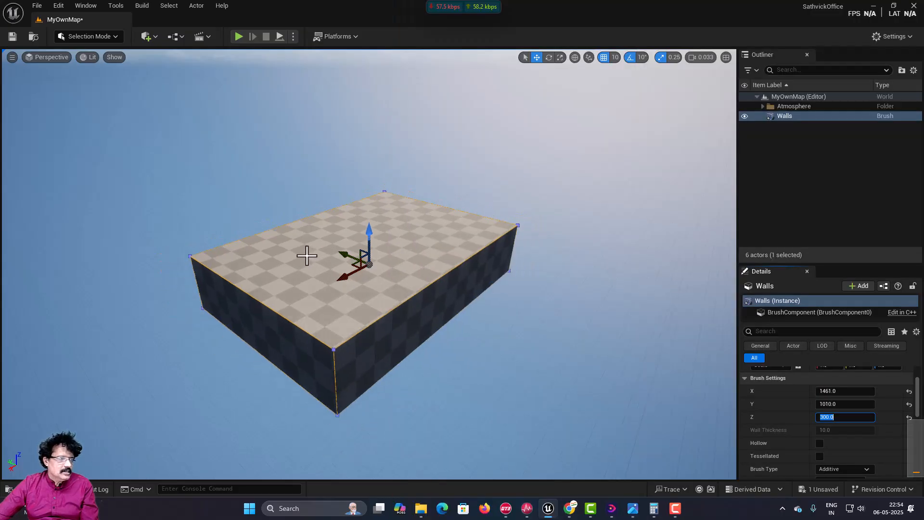
- Switch the viewport to the Front orthographic view and frame the Walls brush in it
{"action": "scroll", "coordinate": [308, 255], "scroll_direction": "down", "scroll_amount": 2}
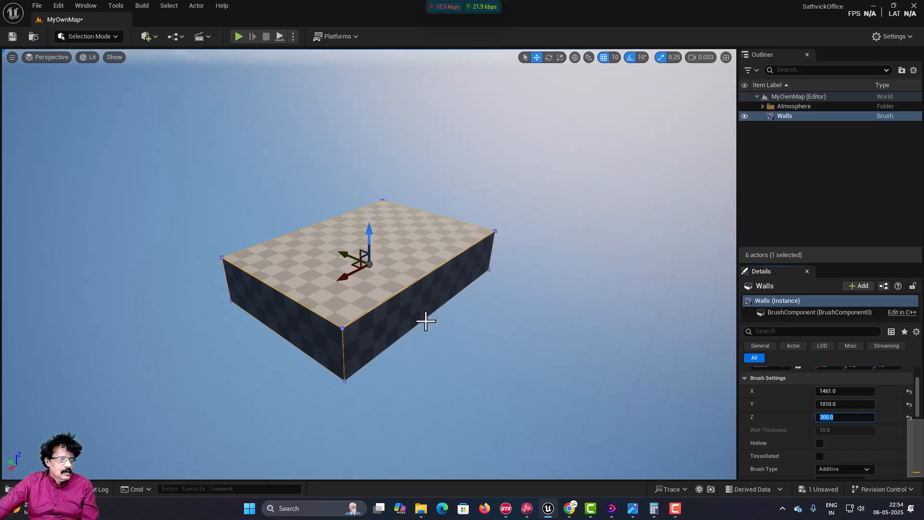
{"action": "scroll", "coordinate": [426, 321], "scroll_direction": "up", "scroll_amount": 2}
{"action": "scroll", "coordinate": [425, 321], "scroll_direction": "up", "scroll_amount": 2}
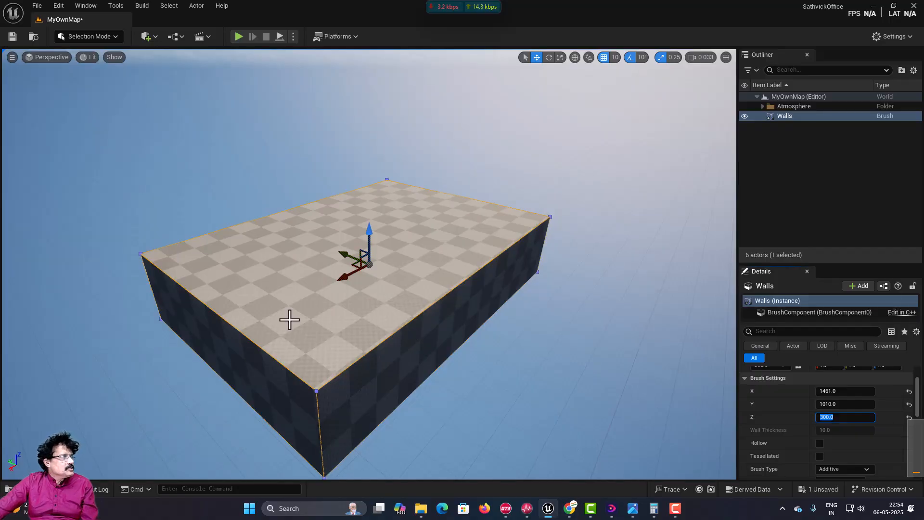
{"action": "scroll", "coordinate": [288, 317], "scroll_direction": "down", "scroll_amount": 3}
{"action": "left_click", "coordinate": [45, 59]}
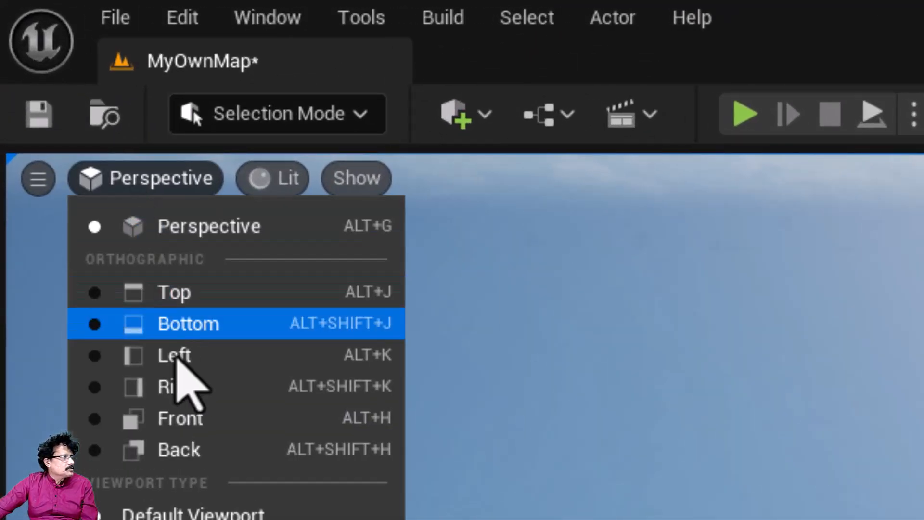
{"action": "left_click", "coordinate": [182, 418]}
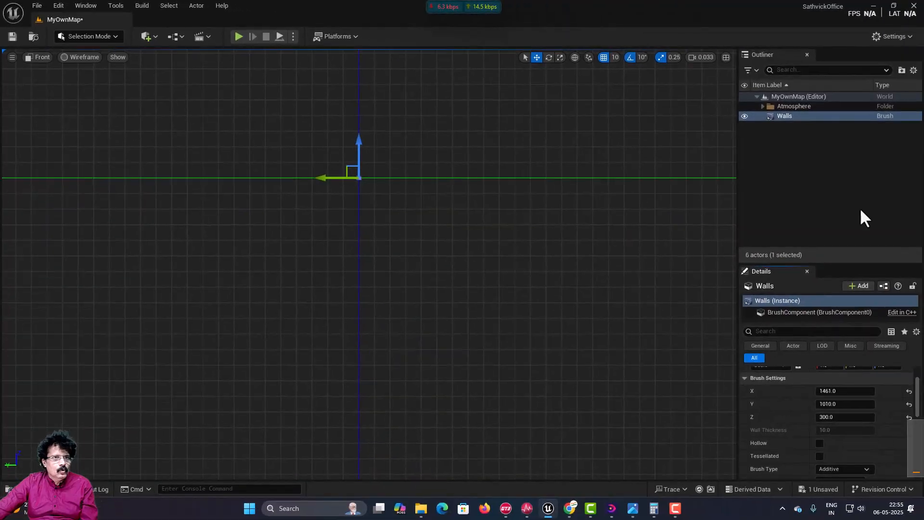
{"action": "left_click", "coordinate": [809, 117]}
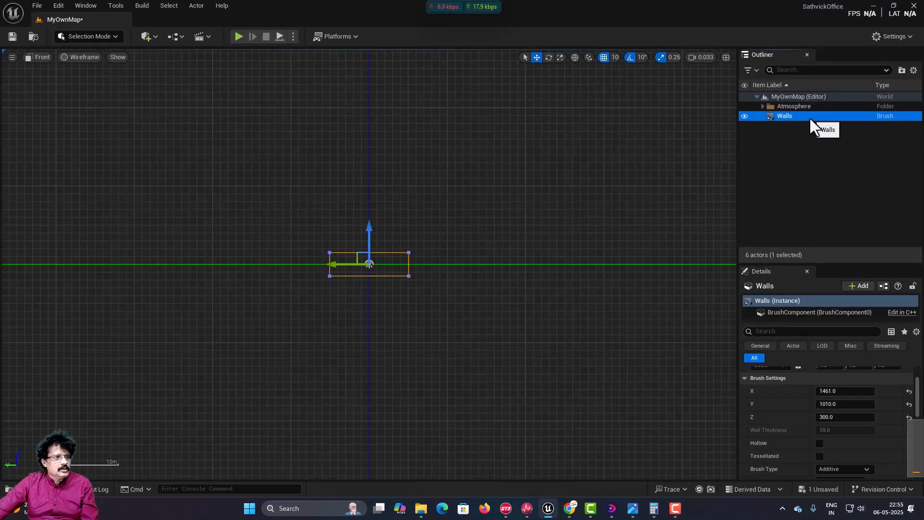
{"action": "scroll", "coordinate": [408, 301], "scroll_direction": "up", "scroll_amount": 5}
{"action": "scroll", "coordinate": [408, 303], "scroll_direction": "up", "scroll_amount": 2}
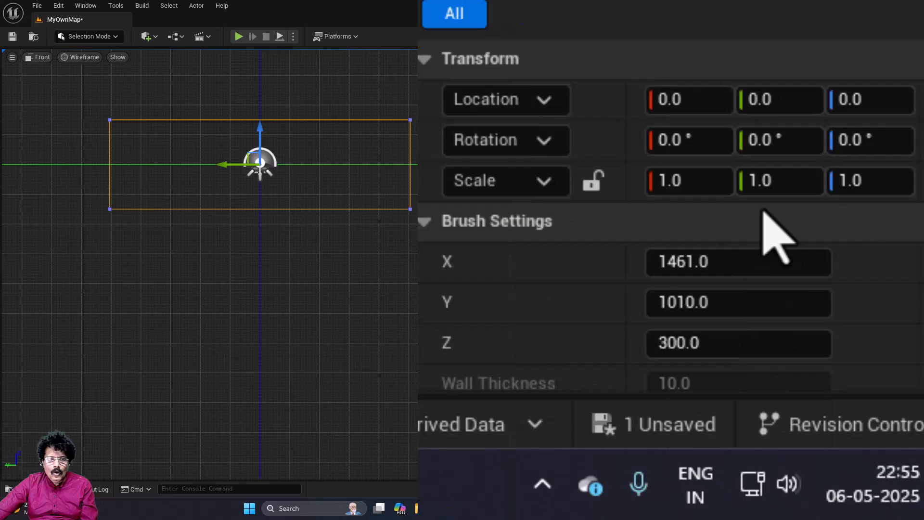
- Set the Z location of the Walls brush to 150 so its base sits on the ground line
{"action": "mouse_move", "coordinate": [852, 107]}
{"action": "left_mouse_down"}
{"action": "mouse_move", "coordinate": [883, 107]}
{"action": "mouse_move", "coordinate": [857, 107]}
{"action": "left_mouse_up"}
{"action": "left_click", "coordinate": [857, 107]}
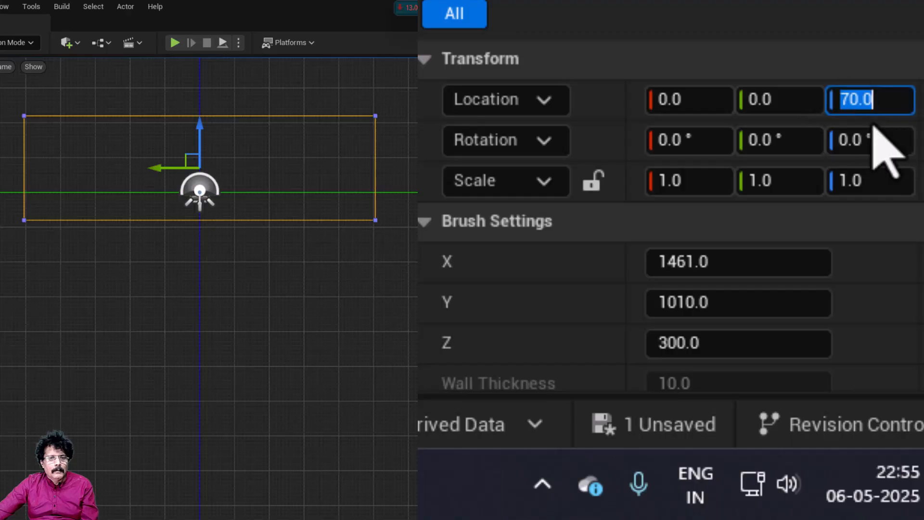
{"action": "type", "text": "150"}
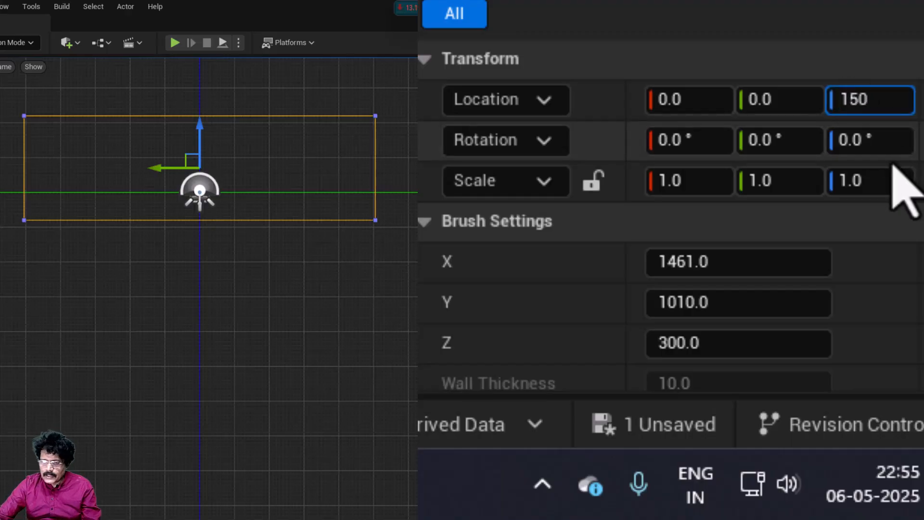
{"action": "key", "text": "Return"}
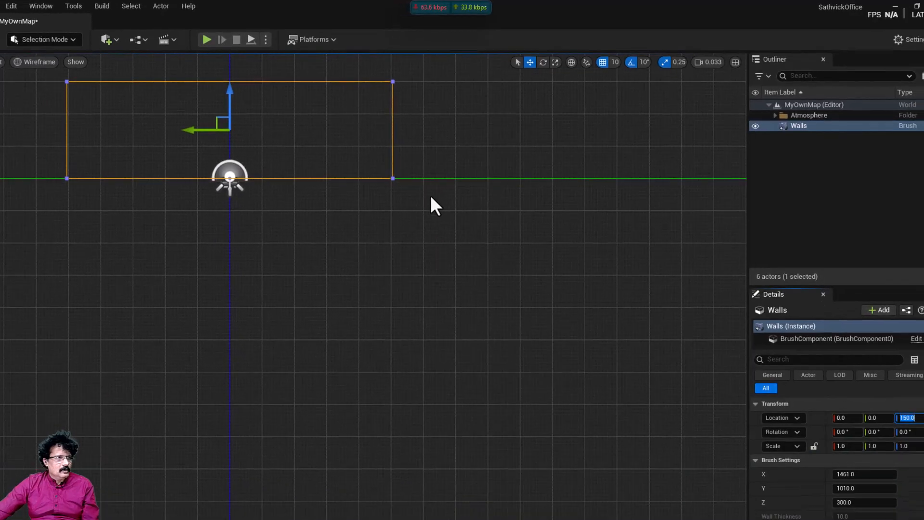
{"action": "left_click", "coordinate": [415, 212]}
{"action": "left_click", "coordinate": [409, 105]}
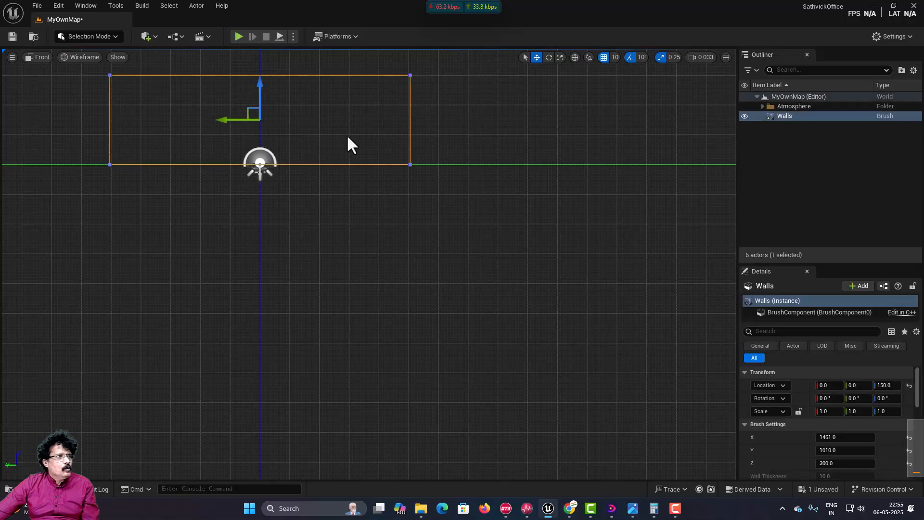
- Return the viewport to the Perspective view and examine the Walls brush from outside and from within
{"action": "scroll", "coordinate": [295, 120], "scroll_direction": "down", "scroll_amount": 4}
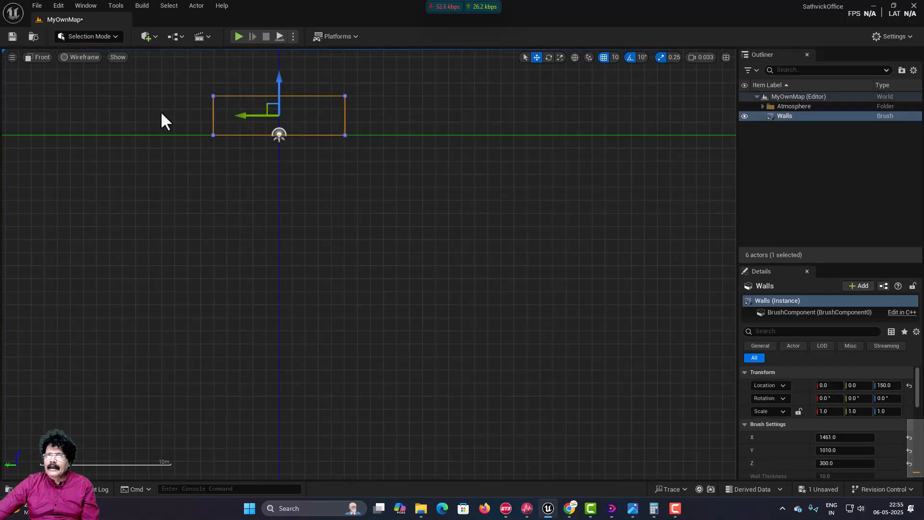
{"action": "left_click", "coordinate": [42, 59]}
{"action": "left_click", "coordinate": [51, 72]}
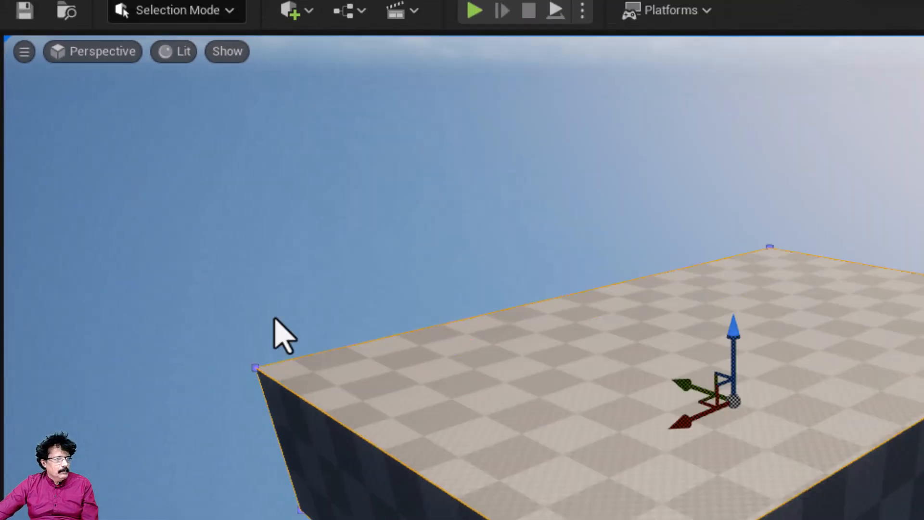
{"action": "scroll", "coordinate": [397, 303], "scroll_direction": "down", "scroll_amount": 2}
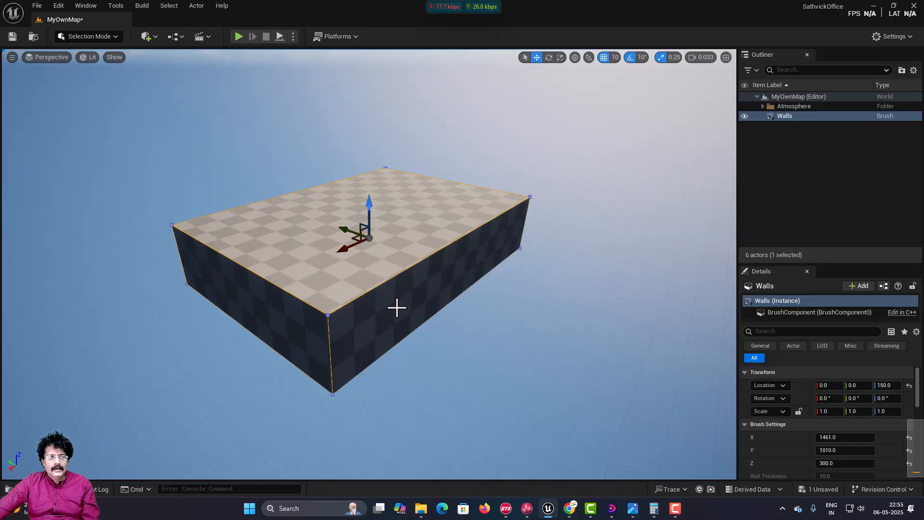
{"action": "scroll", "coordinate": [398, 308], "scroll_direction": "up", "scroll_amount": 6}
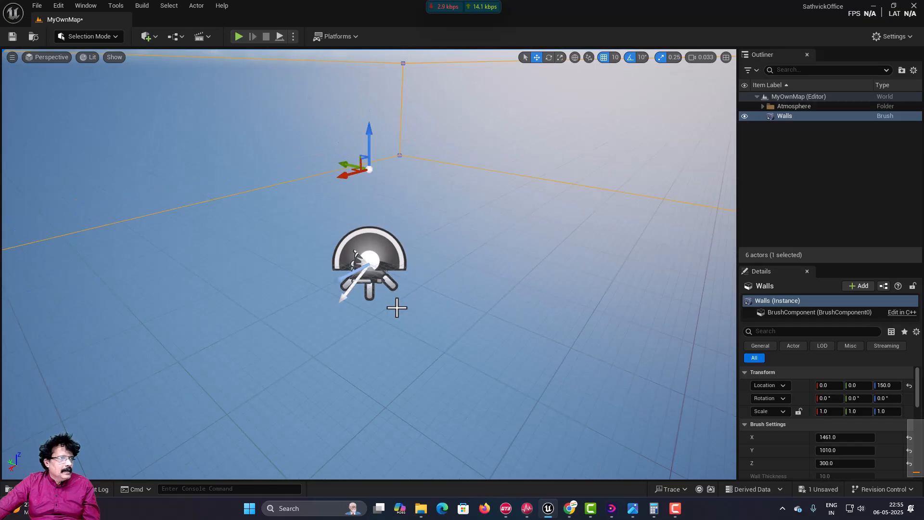
{"action": "scroll", "coordinate": [397, 307], "scroll_direction": "down", "scroll_amount": 4}
{"action": "scroll", "coordinate": [397, 307], "scroll_direction": "up", "scroll_amount": 3}
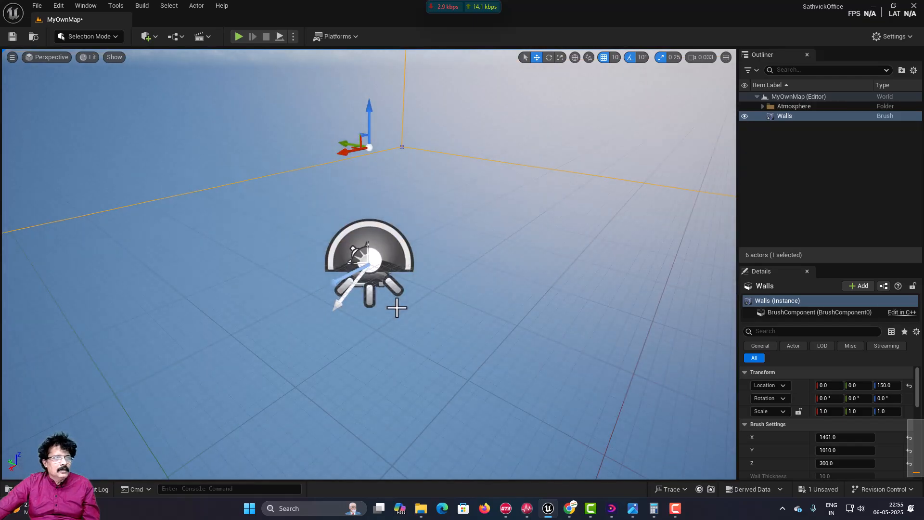
{"action": "scroll", "coordinate": [498, 153], "scroll_direction": "down", "scroll_amount": 4}
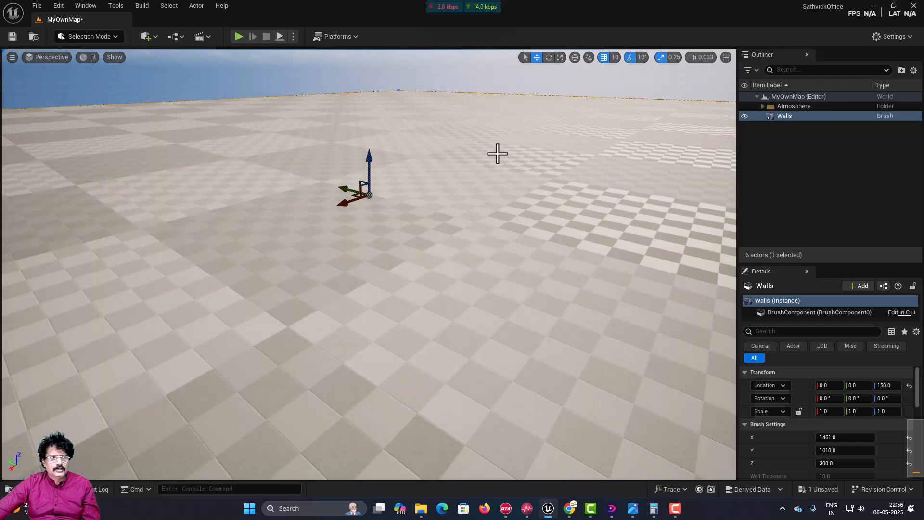
{"action": "scroll", "coordinate": [498, 153], "scroll_direction": "up", "scroll_amount": 4}
{"action": "scroll", "coordinate": [498, 153], "scroll_direction": "down", "scroll_amount": 5}
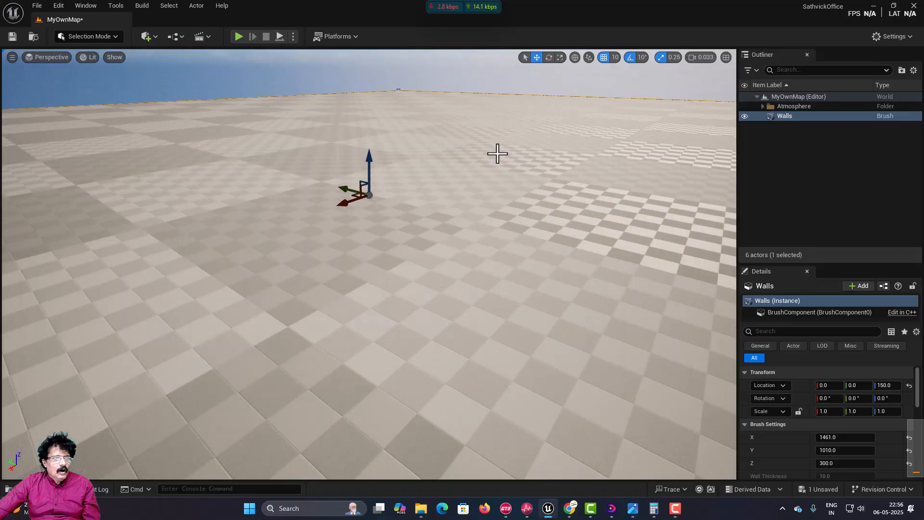
{"action": "scroll", "coordinate": [352, 308], "scroll_direction": "down", "scroll_amount": 2}
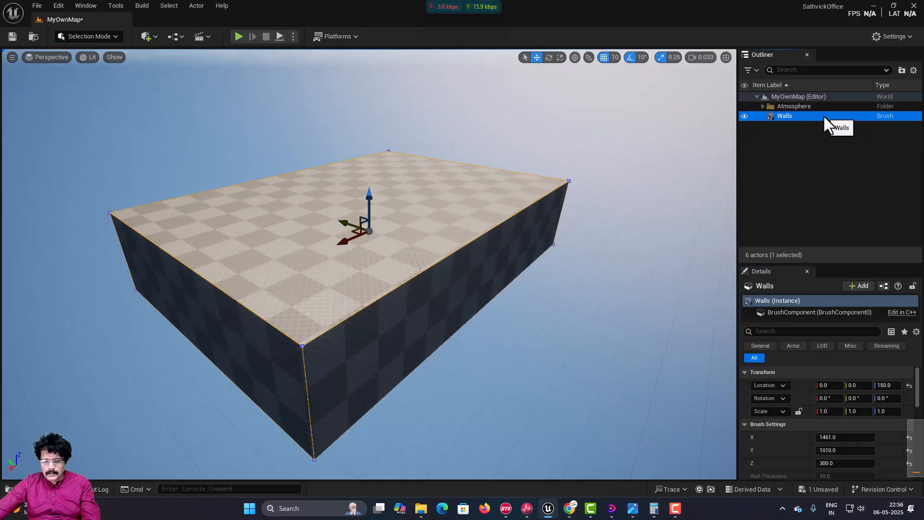
- Duplicate the Walls brush and rename the copy Walls_inner
{"action": "key", "text": "ctrl+d"}
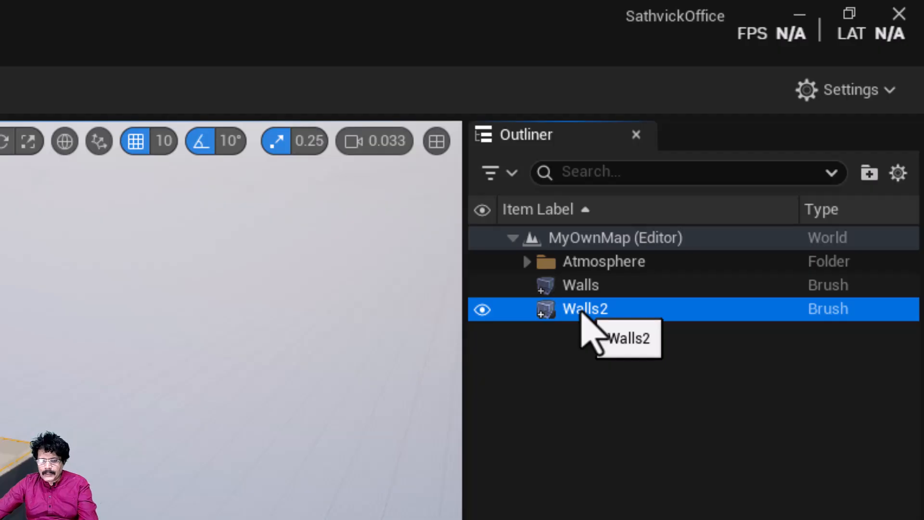
{"action": "key", "text": "F2"}
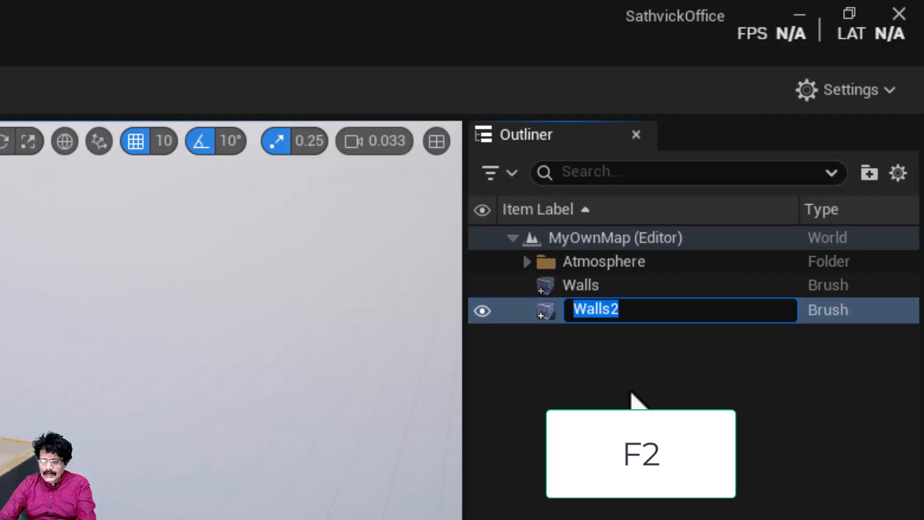
{"action": "type", "text": "Walls_i"}
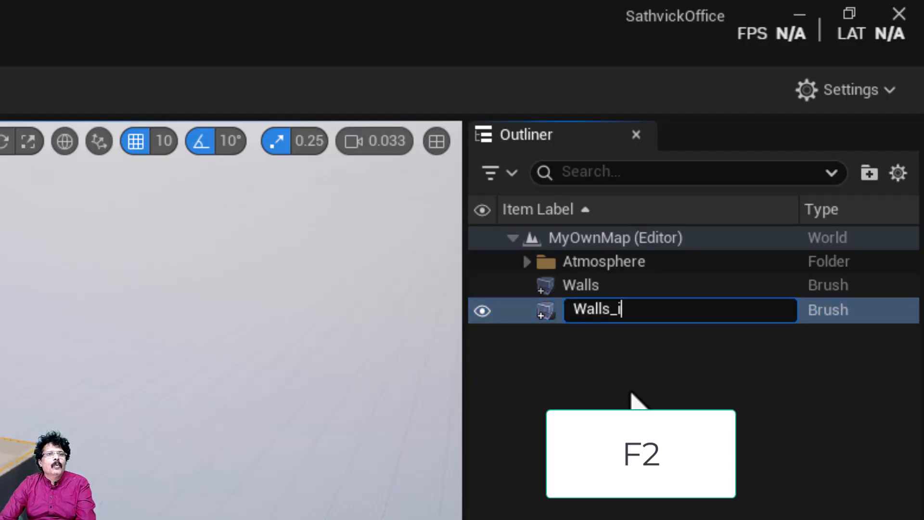
{"action": "type", "text": "nner"}
{"action": "key", "text": "Return"}
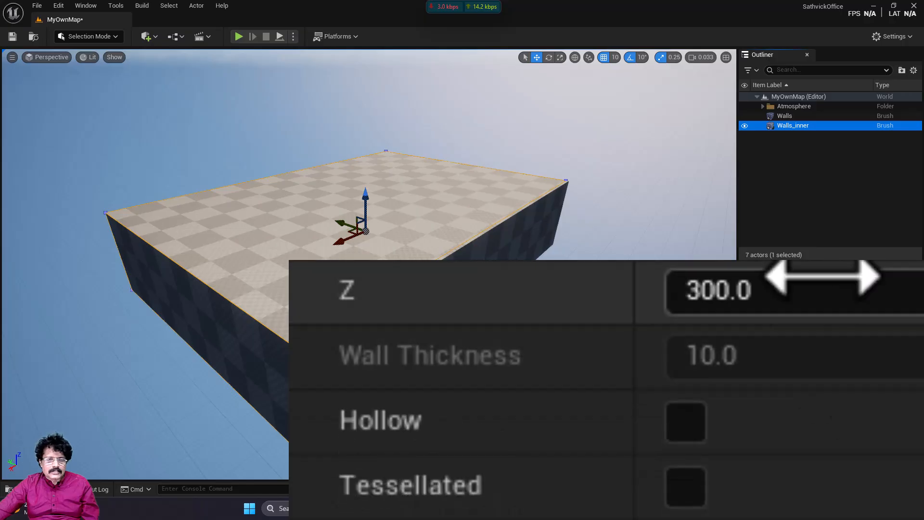
- Subtract 100 from the X and Y sizes of Walls_inner, making them 1361 and 910
{"action": "left_click", "coordinate": [822, 314]}
{"action": "left_click", "coordinate": [791, 295]}
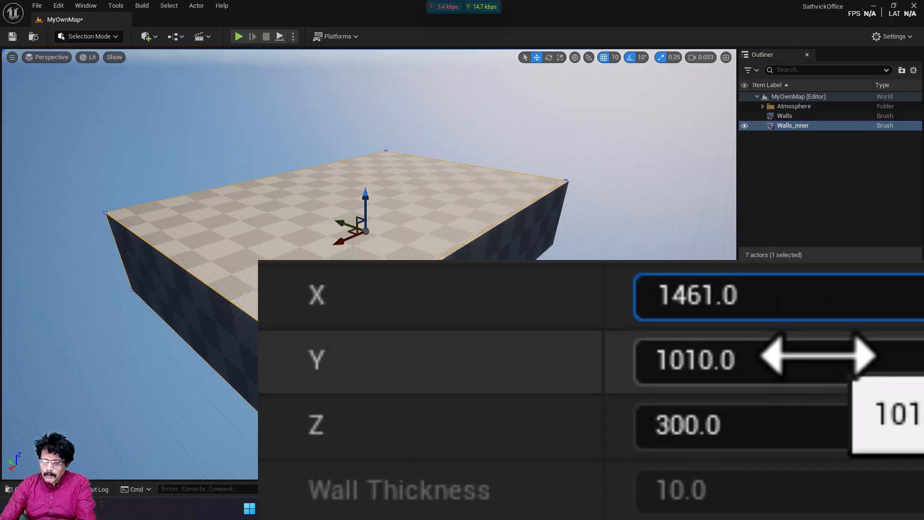
{"action": "type", "text": "-100"}
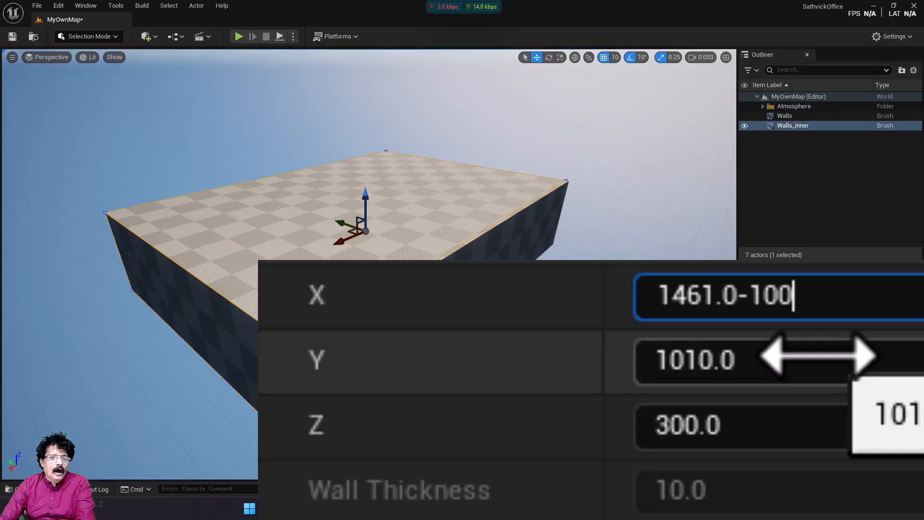
{"action": "key", "text": "Return"}
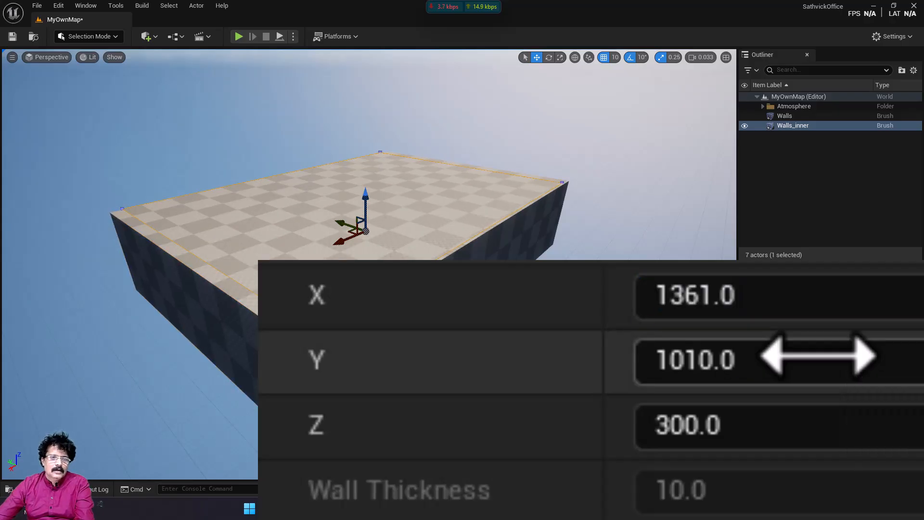
{"action": "left_click", "coordinate": [808, 364]}
{"action": "left_click", "coordinate": [809, 365]}
{"action": "type", "text": "-100"}
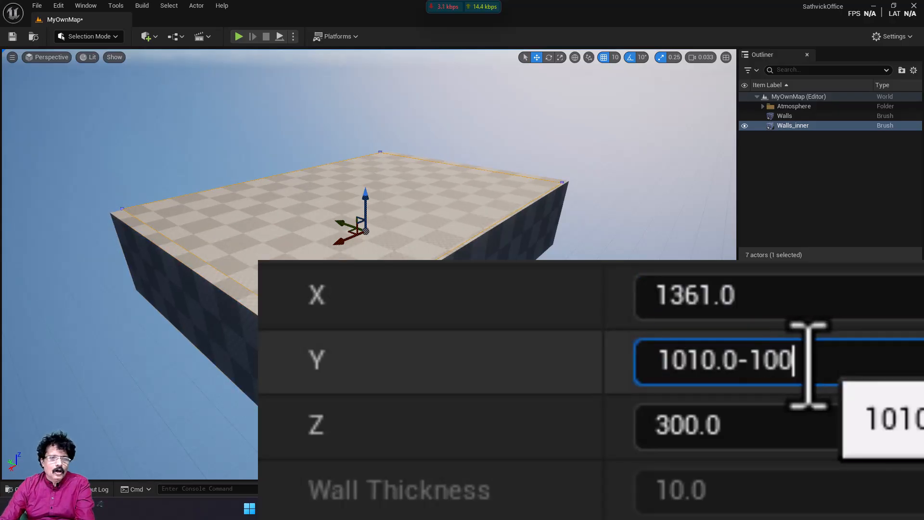
{"action": "key", "text": "Return"}
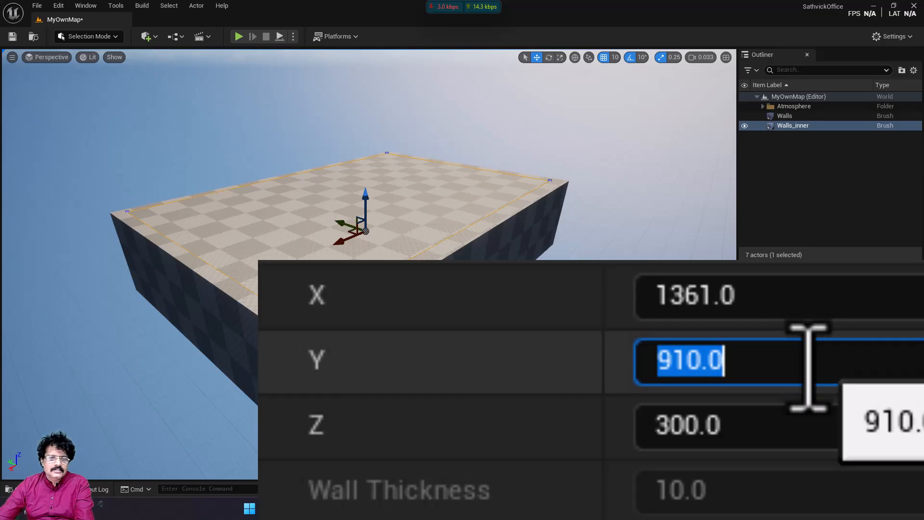
- Subtract 100 from the Z size of Walls_inner, making it 200
{"action": "left_click", "coordinate": [772, 443]}
{"action": "left_click", "coordinate": [772, 443]}
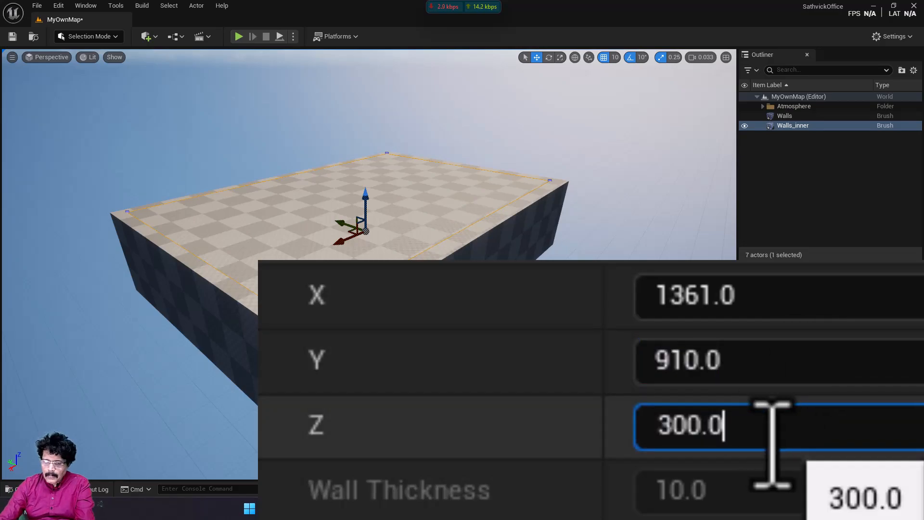
{"action": "type", "text": "-10"}
{"action": "type", "text": "0"}
{"action": "key", "text": "Return"}
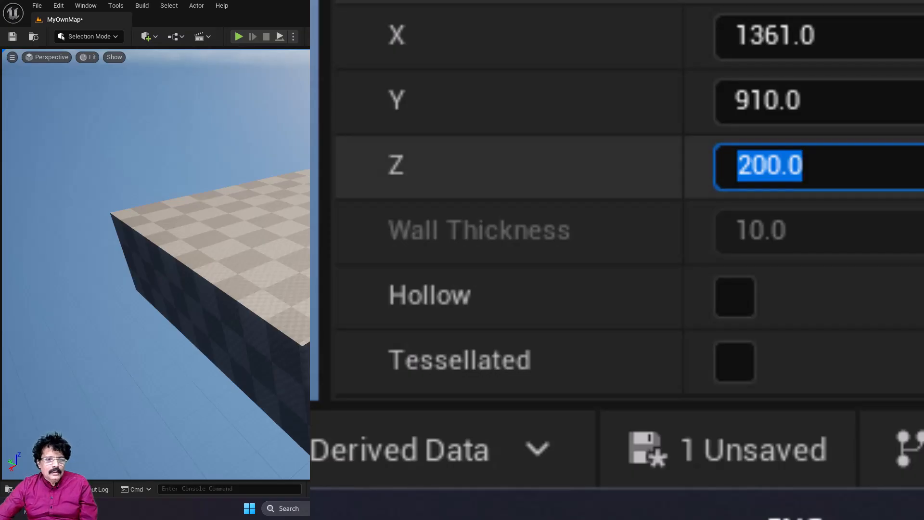
- Change the brush type of Walls_inner to Subtractive to hollow out the Walls box, and check the interior
{"action": "scroll", "coordinate": [626, 199], "scroll_direction": "down", "scroll_amount": 4}
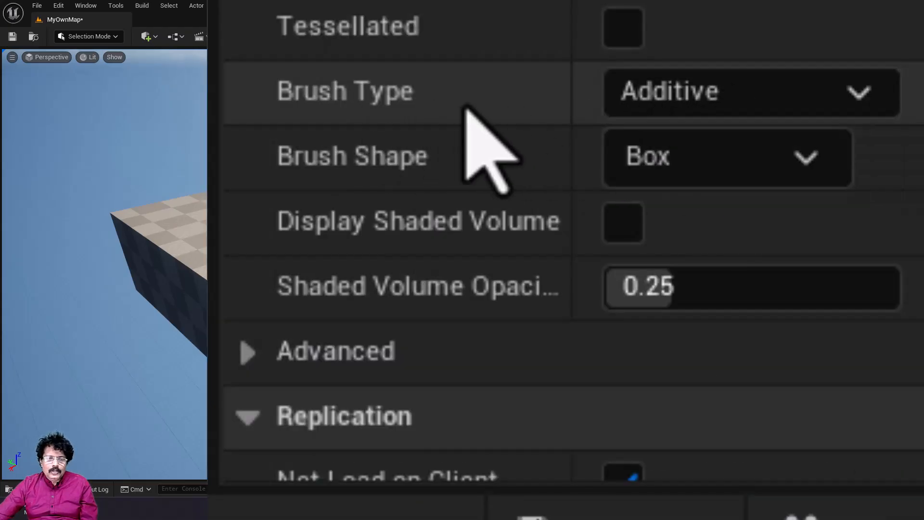
{"action": "left_click", "coordinate": [676, 110]}
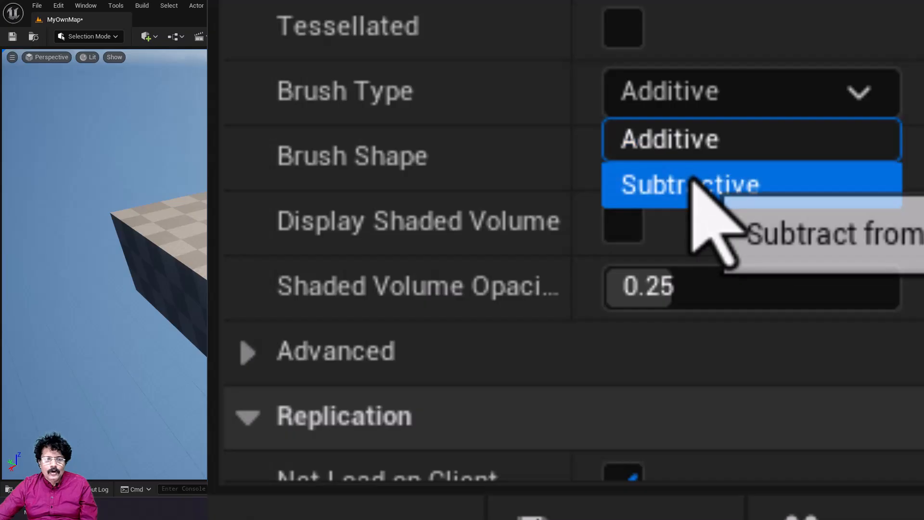
{"action": "left_click", "coordinate": [691, 186]}
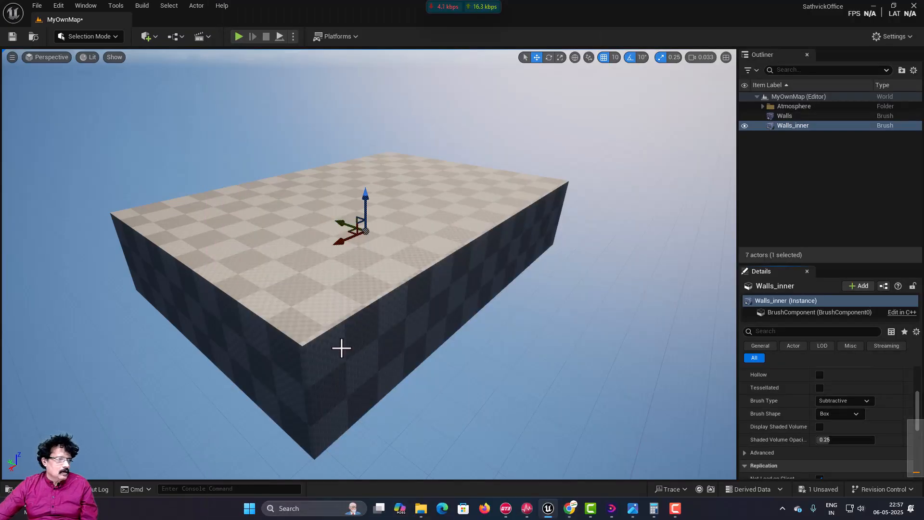
{"action": "scroll", "coordinate": [341, 347], "scroll_direction": "up", "scroll_amount": 3}
{"action": "scroll", "coordinate": [341, 347], "scroll_direction": "up", "scroll_amount": 4}
{"action": "scroll", "coordinate": [342, 347], "scroll_direction": "down", "scroll_amount": 3}
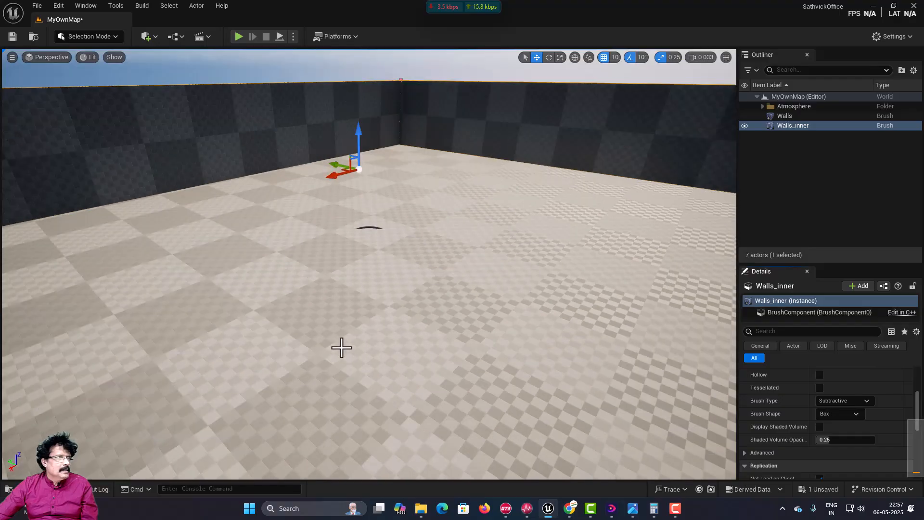
{"action": "scroll", "coordinate": [341, 347], "scroll_direction": "up", "scroll_amount": 2}
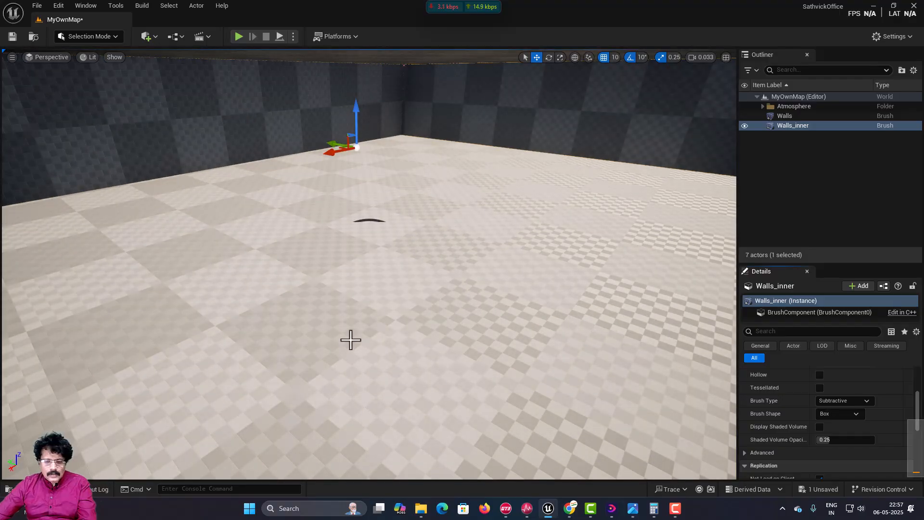
{"action": "middle_click_drag", "start_coordinate": [351, 340], "coordinate": [354, 282]}
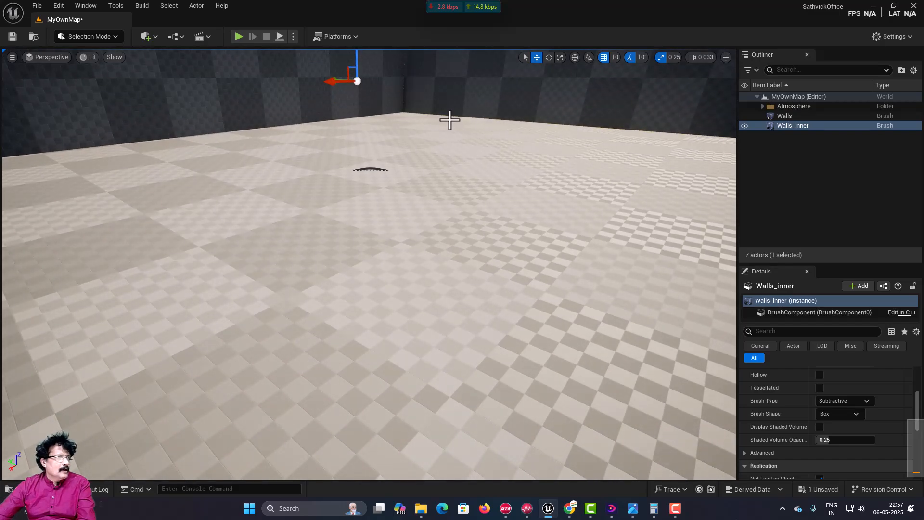
- Show the assets of the whole Content folder and filter them by Material
{"action": "mouse_move", "coordinate": [449, 120]}
{"action": "right_mouse_down"}
{"action": "mouse_move", "coordinate": [449, 147]}
{"action": "mouse_move", "coordinate": [444, 67]}
{"action": "mouse_move", "coordinate": [449, 120]}
{"action": "right_mouse_up"}
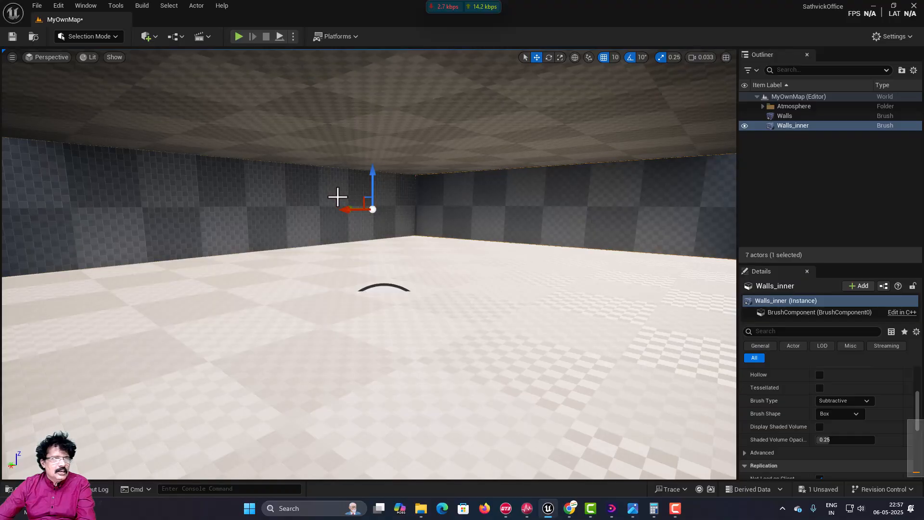
{"action": "right_click_drag", "start_coordinate": [337, 196], "coordinate": [251, 224]}
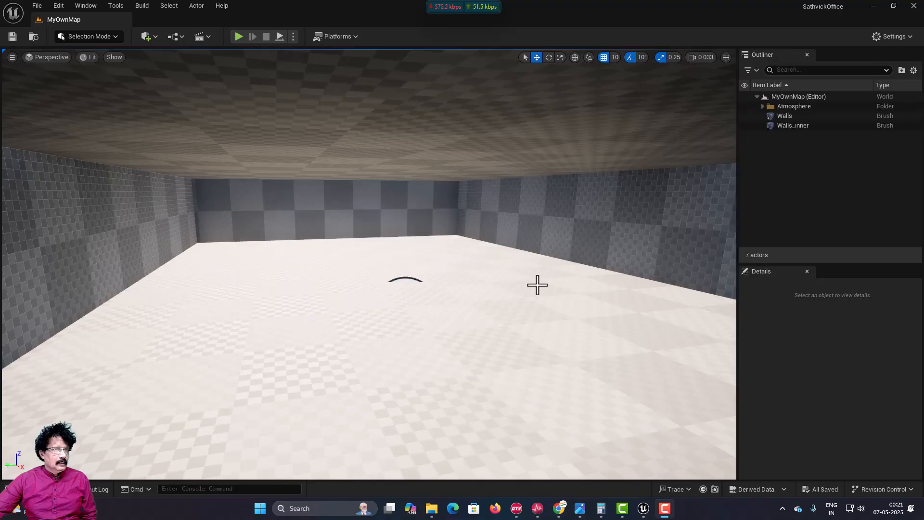
{"action": "right_click_drag", "start_coordinate": [541, 251], "coordinate": [366, 231]}
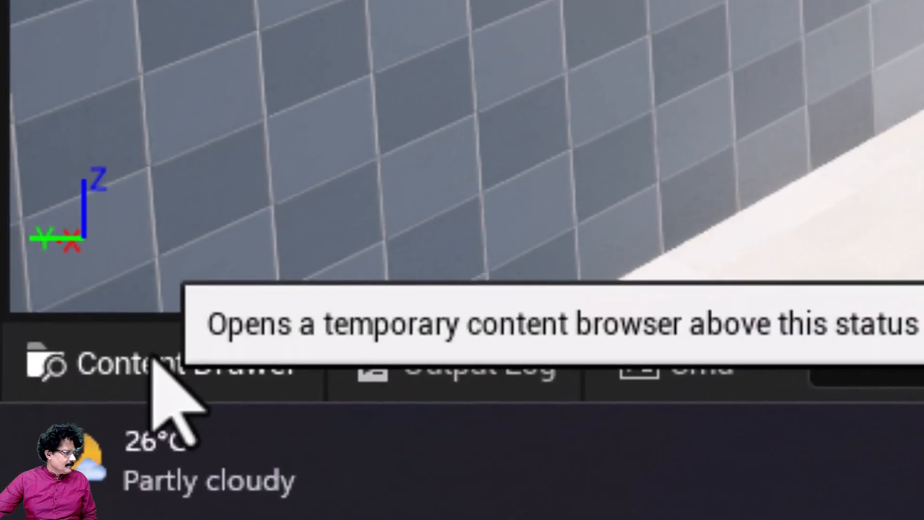
{"action": "left_click", "coordinate": [91, 426]}
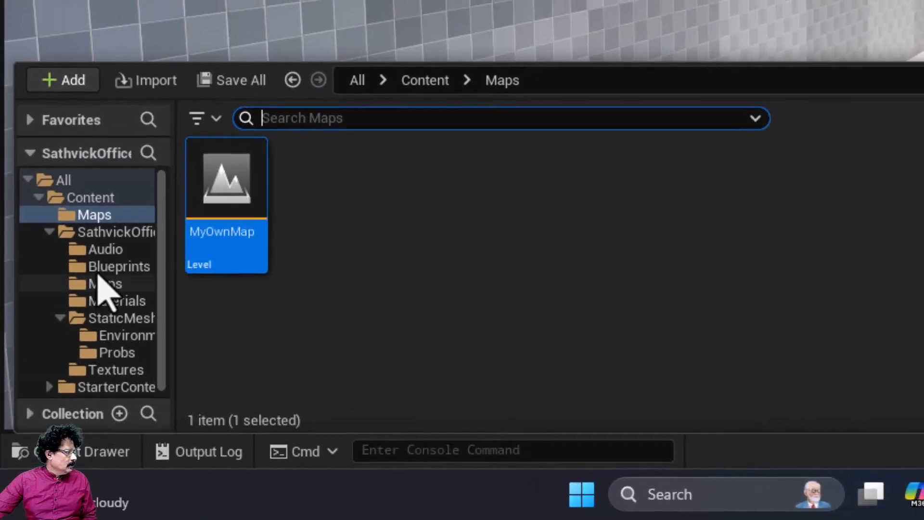
{"action": "left_click", "coordinate": [94, 198]}
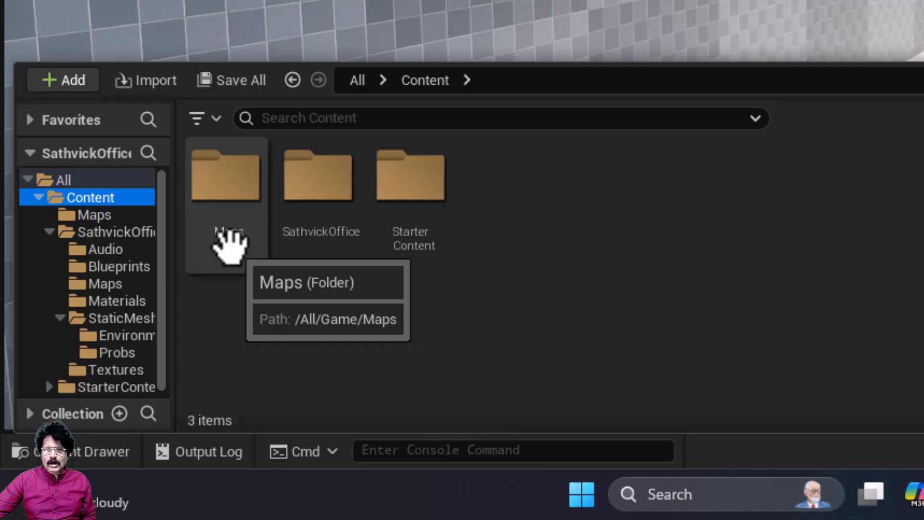
{"action": "left_click", "coordinate": [218, 120]}
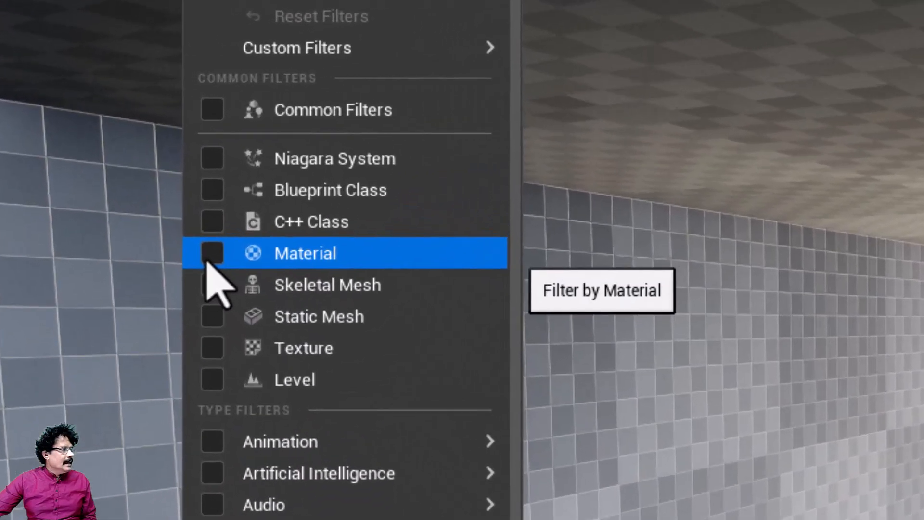
{"action": "left_click", "coordinate": [156, 92]}
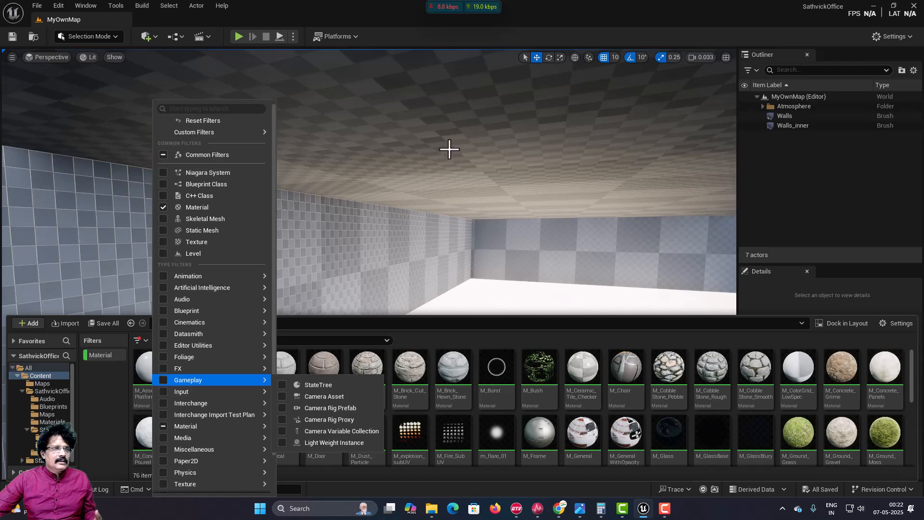
- Apply the M_Brick_Clay_New material to the far interior wall of the hollowed box
{"action": "right_click_drag", "start_coordinate": [449, 149], "coordinate": [431, 226]}
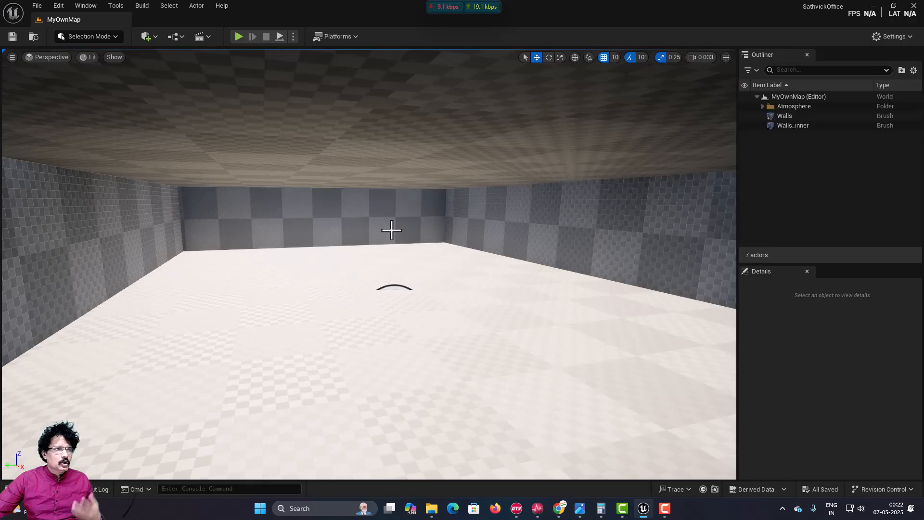
{"action": "key", "text": "ctrl+space"}
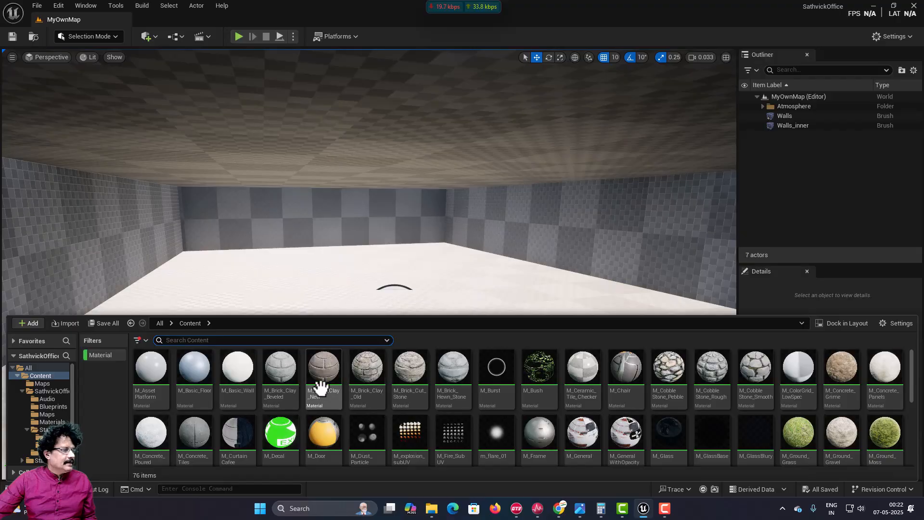
{"action": "mouse_move", "coordinate": [321, 384]}
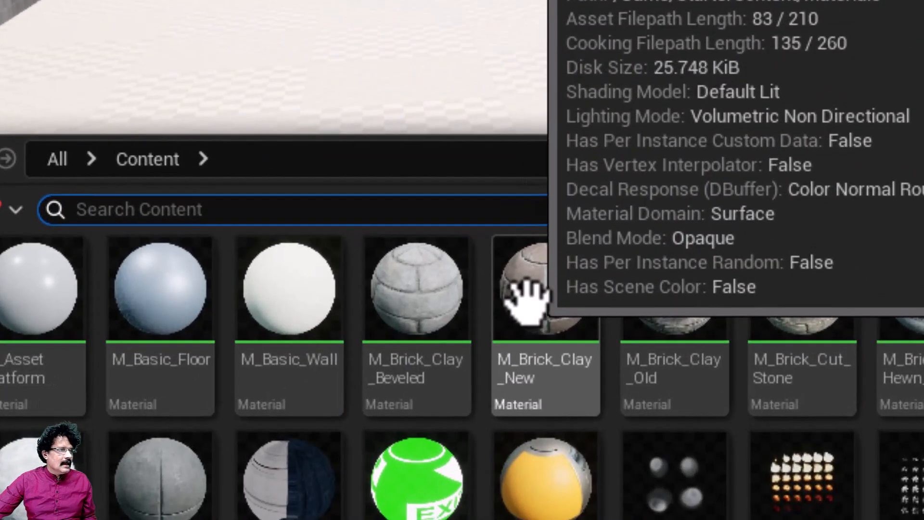
{"action": "left_click_drag", "start_coordinate": [527, 298], "coordinate": [379, 302]}
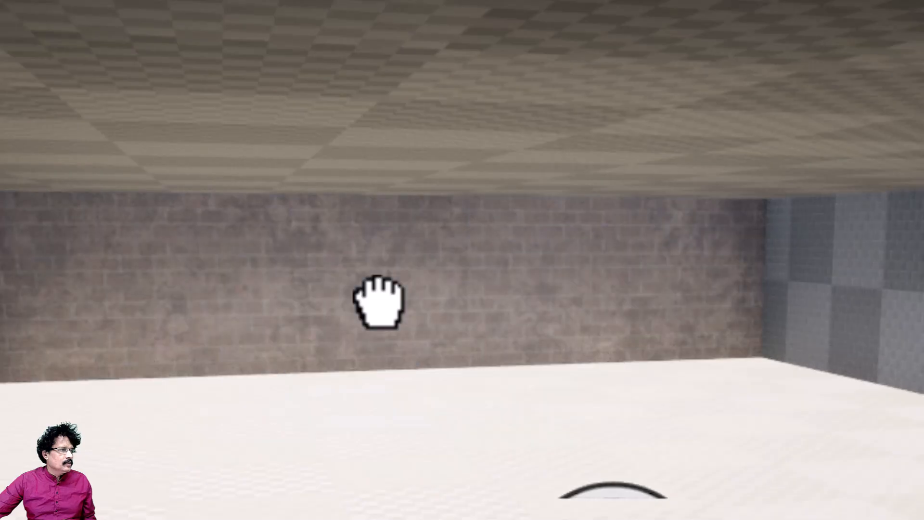
{"action": "right_click_drag", "start_coordinate": [379, 302], "coordinate": [378, 304]}
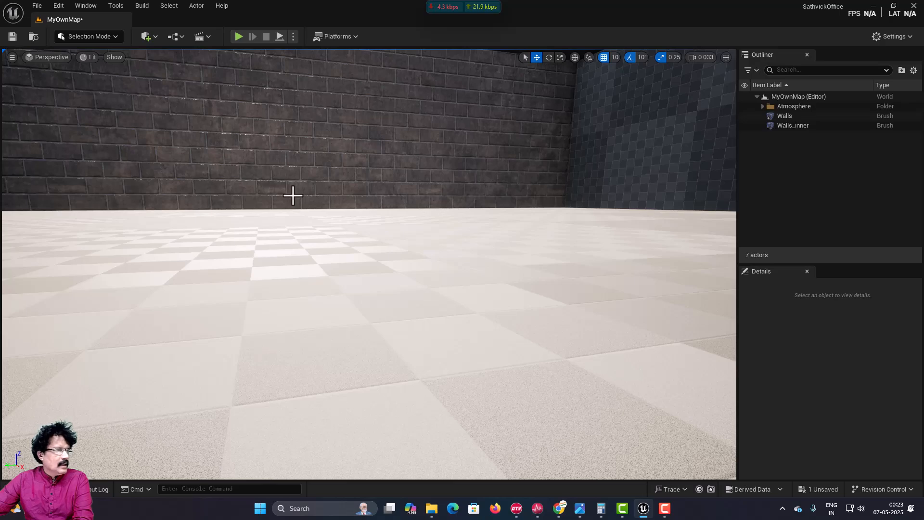
{"action": "scroll", "coordinate": [293, 194], "scroll_direction": "down", "scroll_amount": 8}
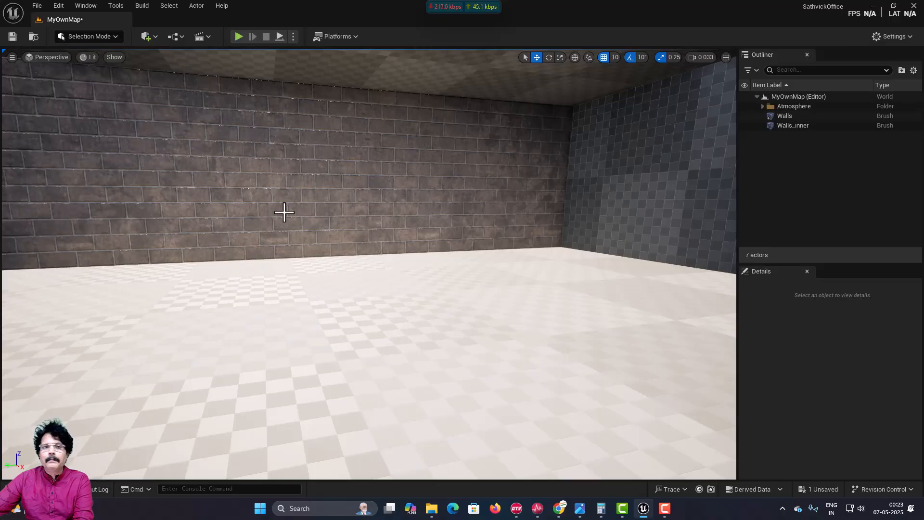
- Apply the M_Wood_Walnut material to the interior wall adjoining the brick wall on its right
{"action": "left_click", "coordinate": [28, 489]}
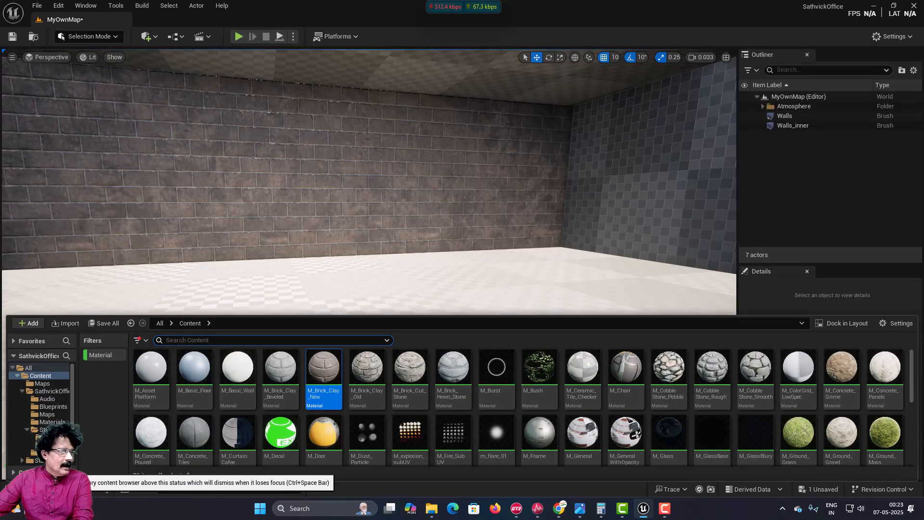
{"action": "scroll", "coordinate": [440, 413], "scroll_direction": "down", "scroll_amount": 3}
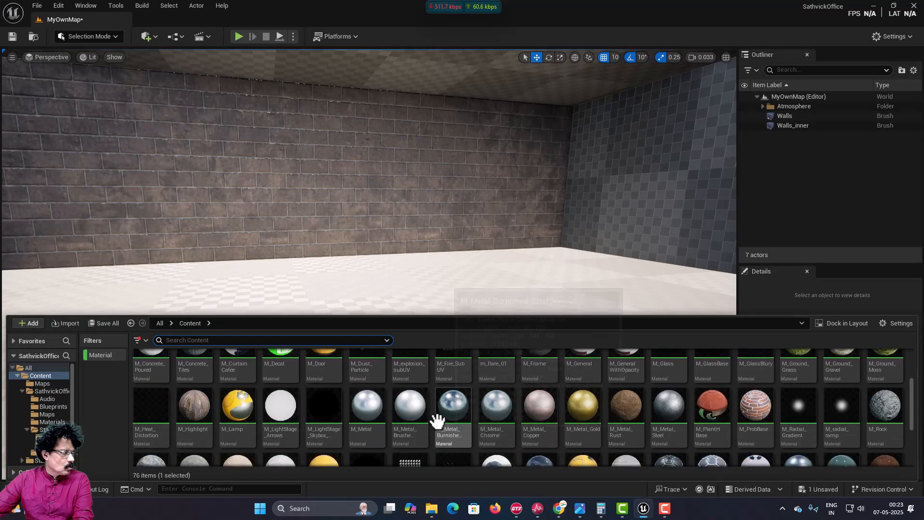
{"action": "scroll", "coordinate": [438, 420], "scroll_direction": "down", "scroll_amount": 3}
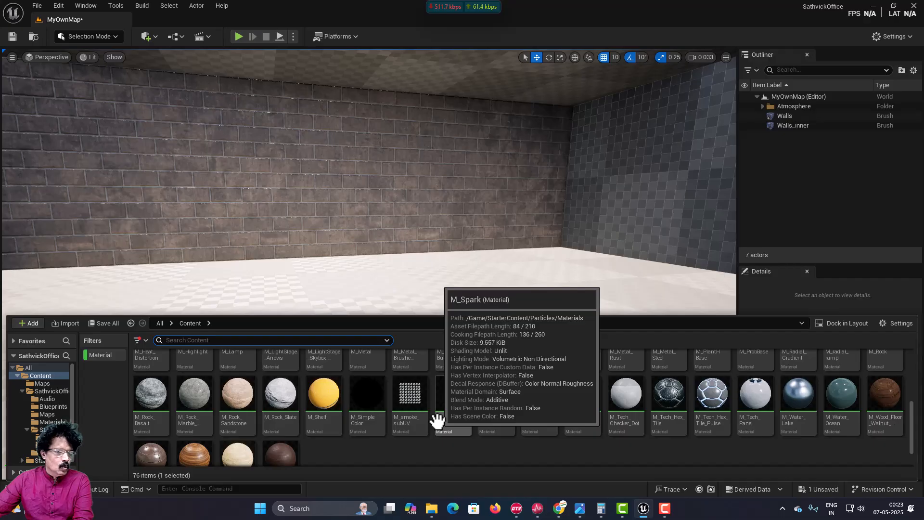
{"action": "scroll", "coordinate": [439, 423], "scroll_direction": "down", "scroll_amount": 2}
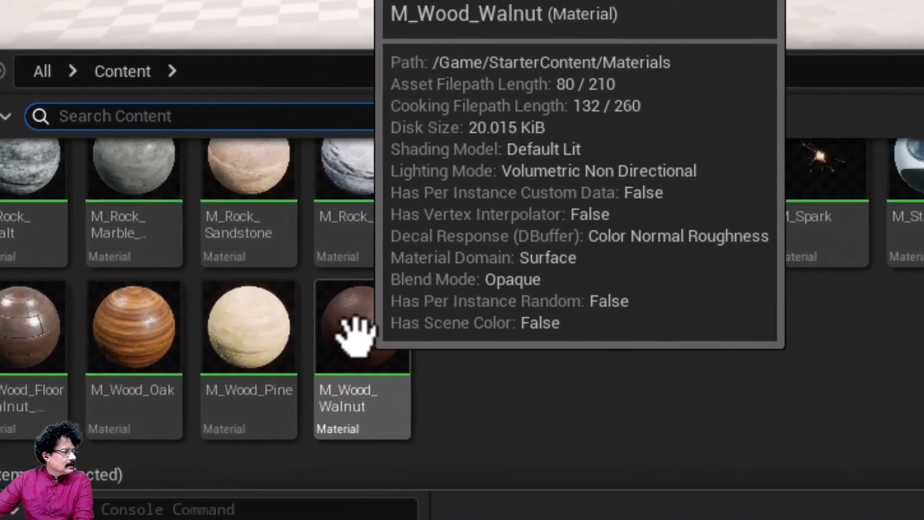
{"action": "left_click_drag", "start_coordinate": [279, 418], "coordinate": [498, 322]}
{"action": "left_click_drag", "start_coordinate": [845, 120], "coordinate": [608, 148]}
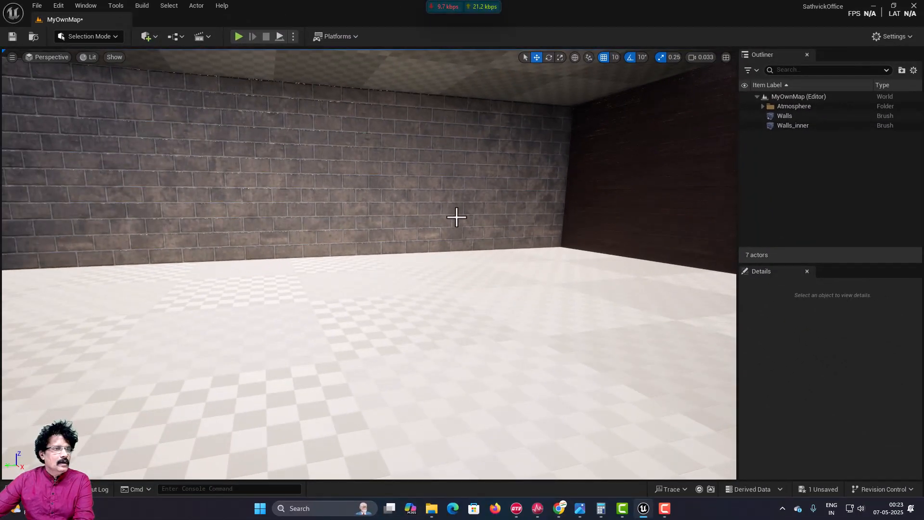
- Apply M_Wood_Walnut to the two remaining untextured interior walls
{"action": "right_click_drag", "start_coordinate": [456, 217], "coordinate": [650, 217]}
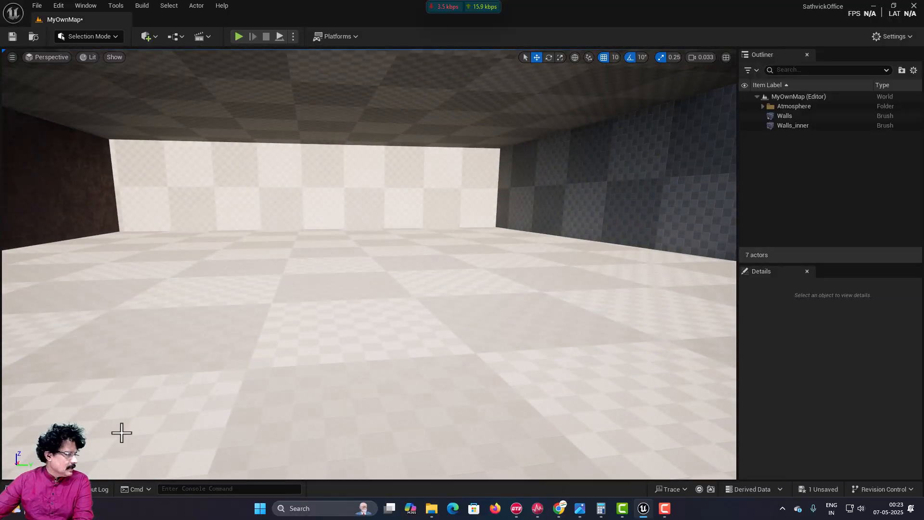
{"action": "left_click", "coordinate": [29, 489]}
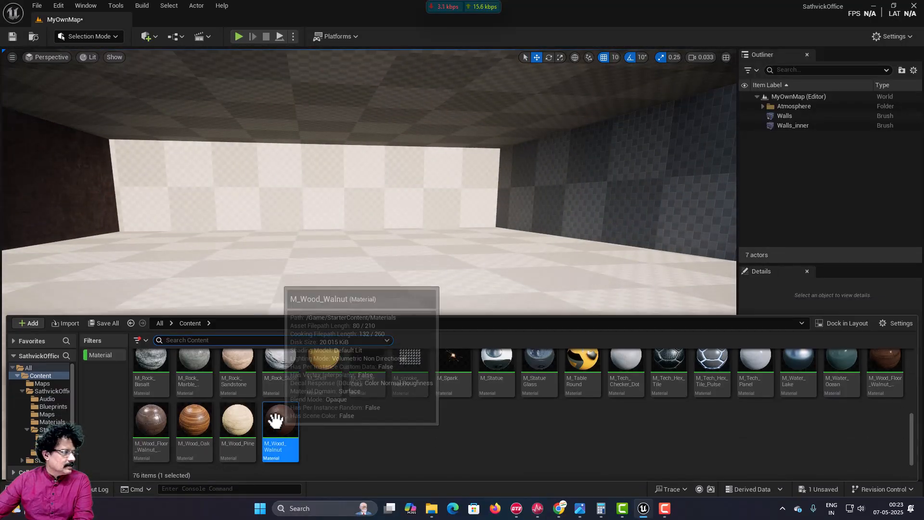
{"action": "left_click_drag", "start_coordinate": [275, 420], "coordinate": [274, 186]}
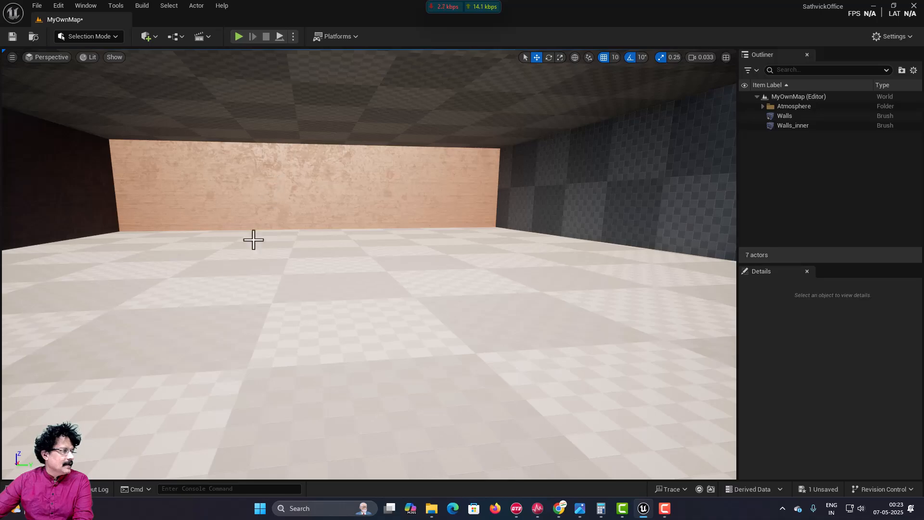
{"action": "left_click", "coordinate": [29, 489]}
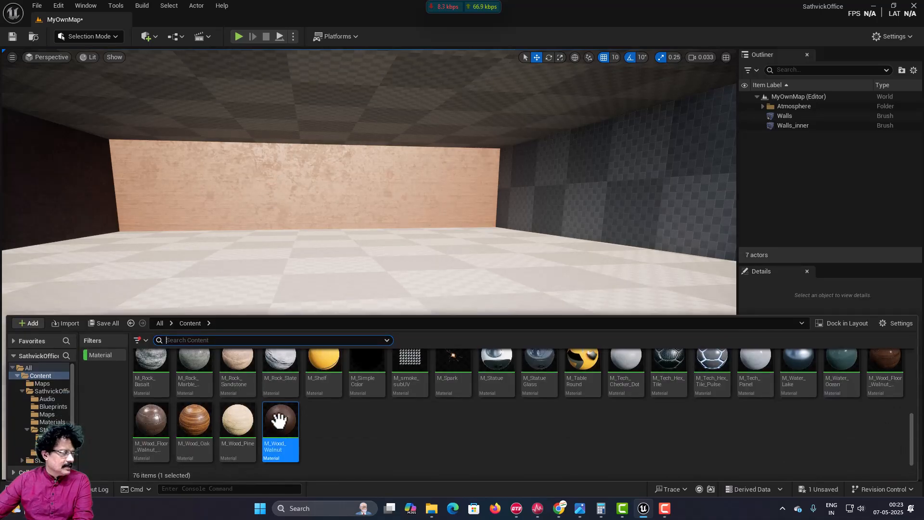
{"action": "left_click_drag", "start_coordinate": [279, 421], "coordinate": [588, 202]}
- Find the M_Rock_Marble_Polished material and apply it to the room's floor
{"action": "right_click_drag", "start_coordinate": [221, 247], "coordinate": [272, 236]}
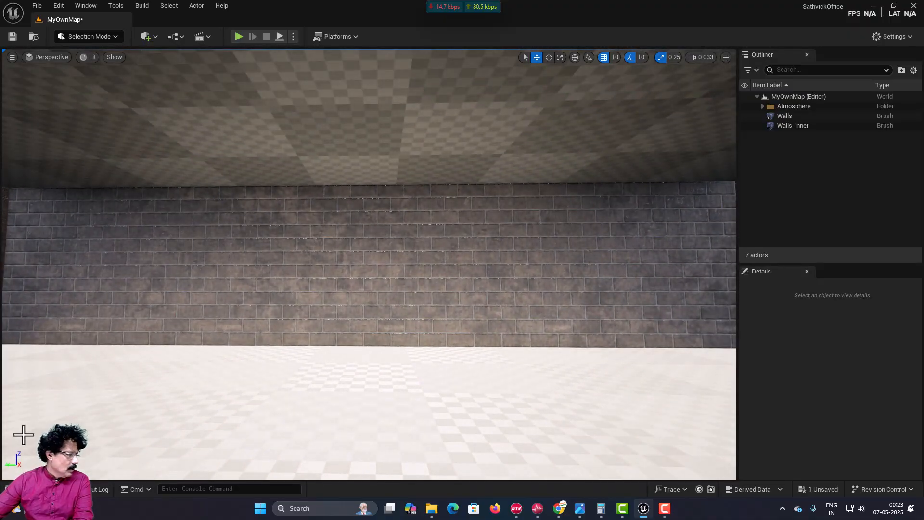
{"action": "key", "text": "ctrl+space"}
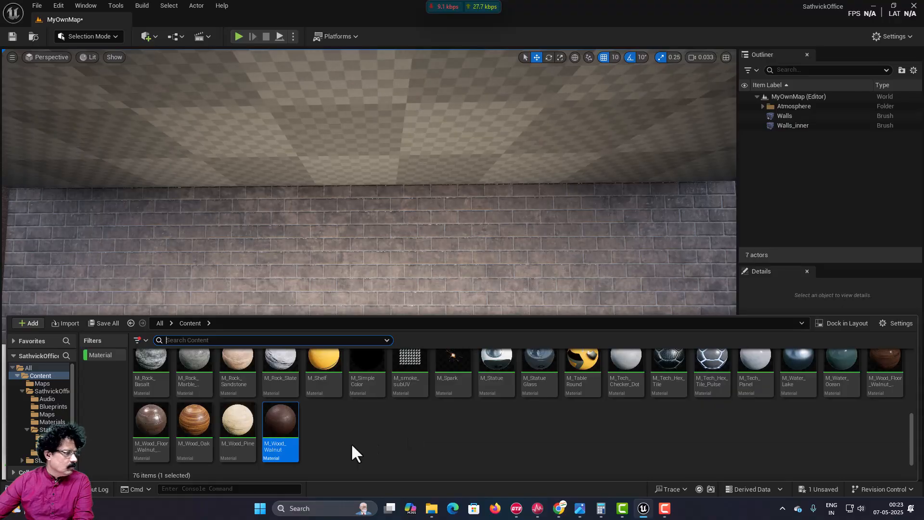
{"action": "scroll", "coordinate": [352, 446], "scroll_direction": "up", "scroll_amount": 3}
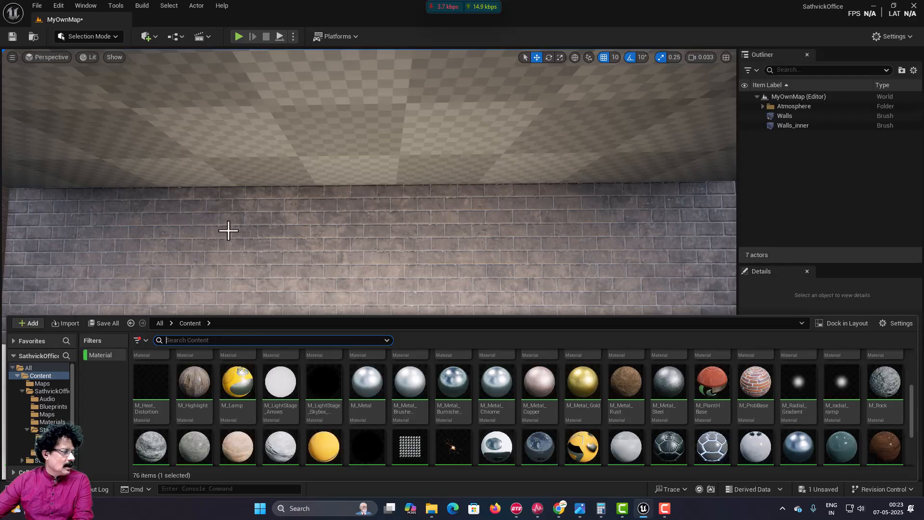
{"action": "right_click_drag", "start_coordinate": [228, 231], "coordinate": [125, 410]}
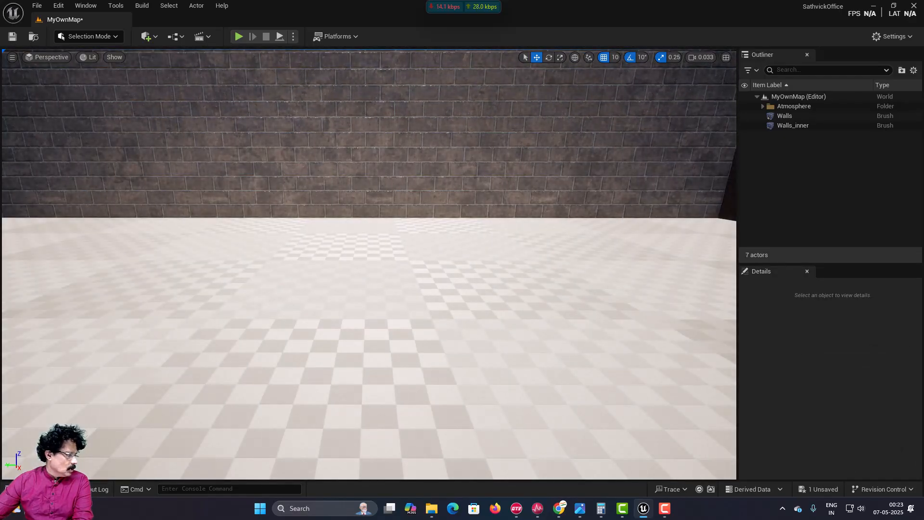
{"action": "key", "text": "ctrl+space"}
{"action": "scroll", "coordinate": [341, 435], "scroll_direction": "up", "scroll_amount": 1}
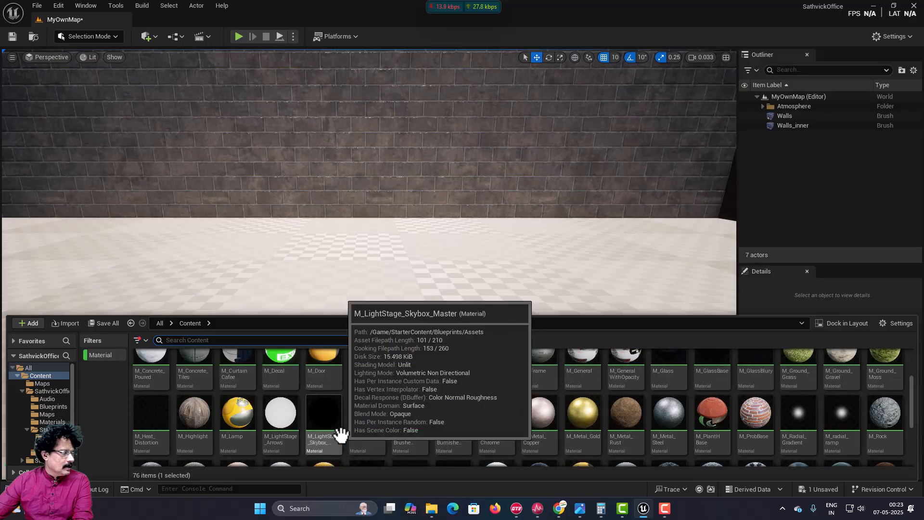
{"action": "scroll", "coordinate": [341, 434], "scroll_direction": "up", "scroll_amount": 1}
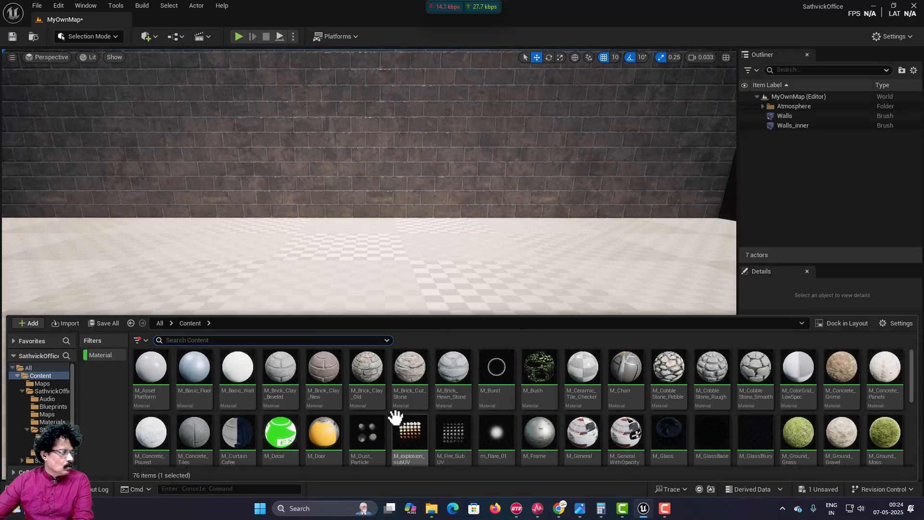
{"action": "scroll", "coordinate": [396, 417], "scroll_direction": "down", "scroll_amount": 3}
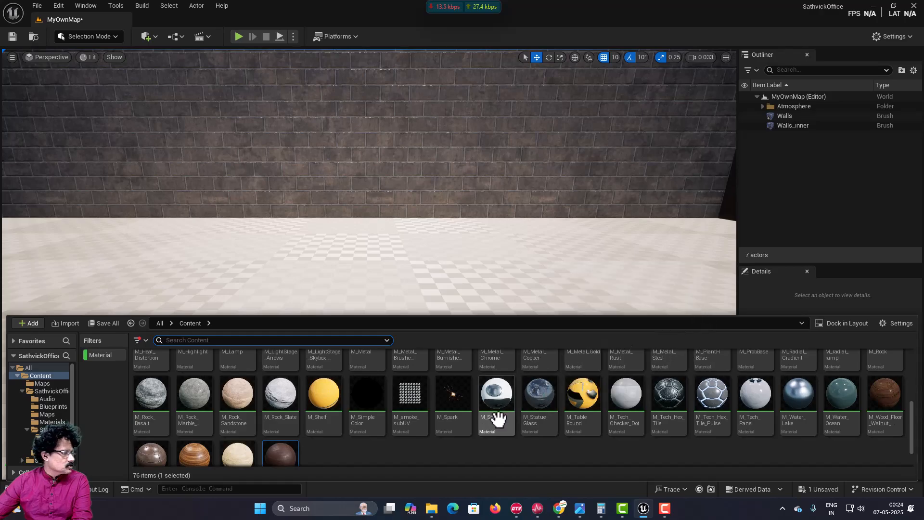
{"action": "mouse_move", "coordinate": [498, 418]}
{"action": "mouse_move", "coordinate": [194, 391]}
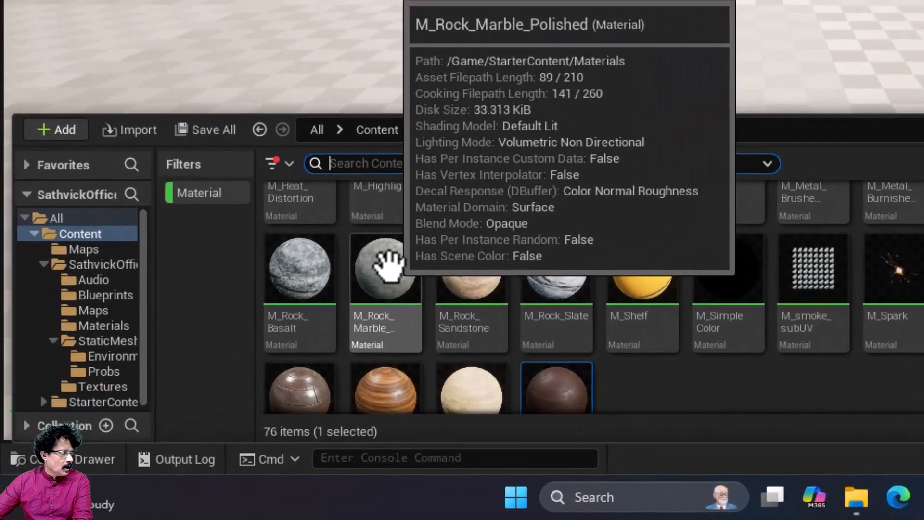
{"action": "left_click_drag", "start_coordinate": [387, 268], "coordinate": [476, 37]}
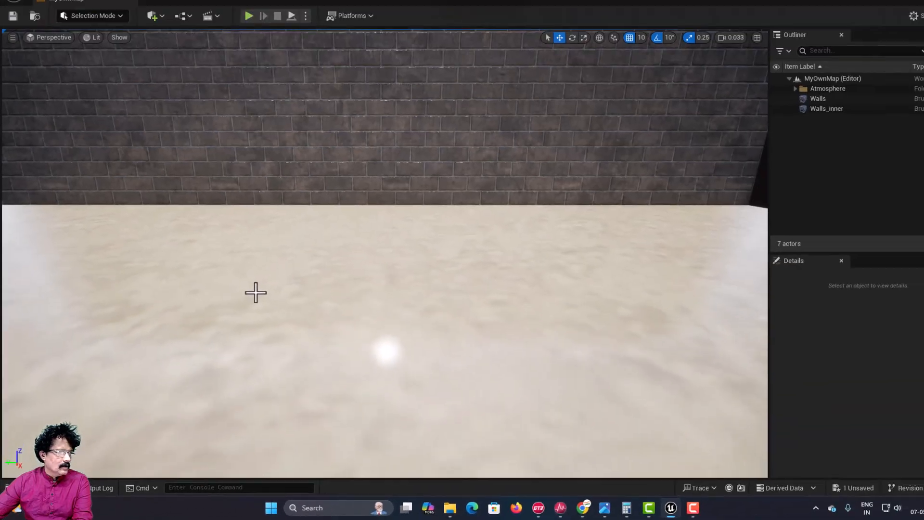
{"action": "scroll", "coordinate": [255, 292], "scroll_direction": "down", "scroll_amount": 5}
{"action": "scroll", "coordinate": [256, 293], "scroll_direction": "up", "scroll_amount": 3}
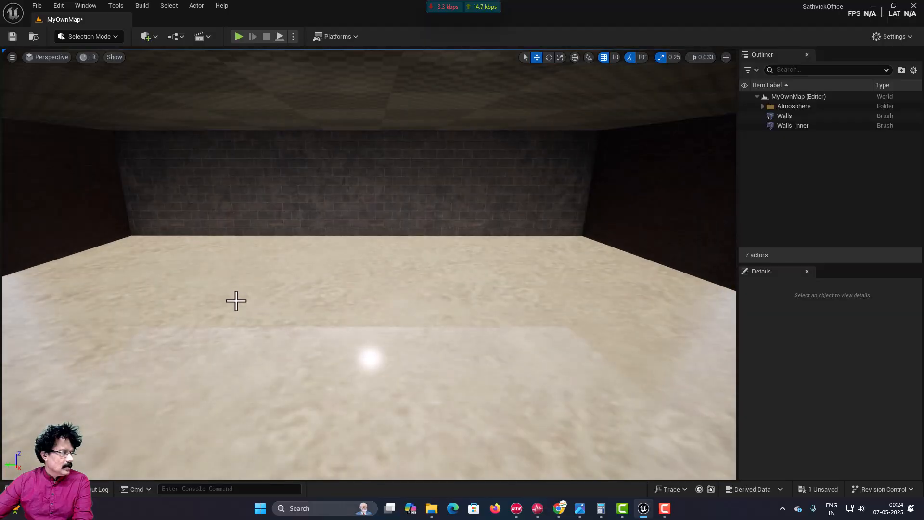
- Apply the M_Tech_Hex_Tile_Pulse material to the room's ceiling
{"action": "right_click_drag", "start_coordinate": [246, 290], "coordinate": [592, 243]}
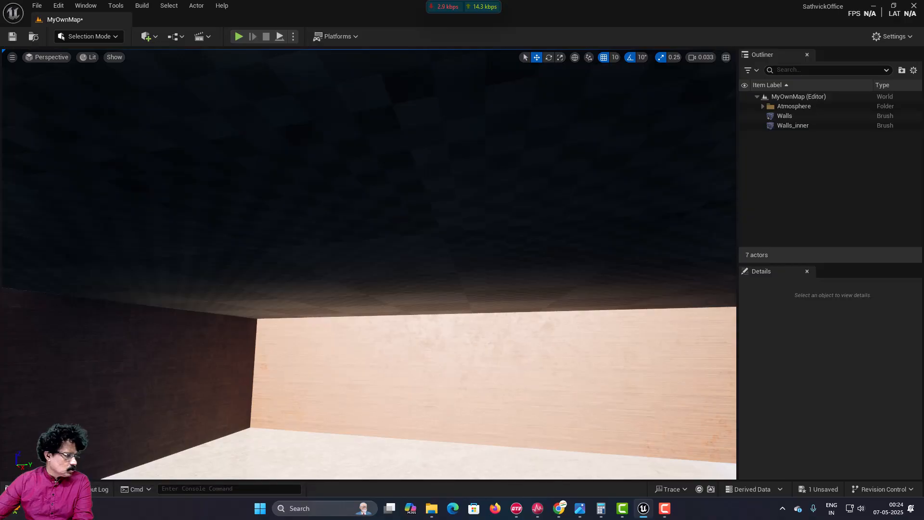
{"action": "left_click", "coordinate": [27, 490]}
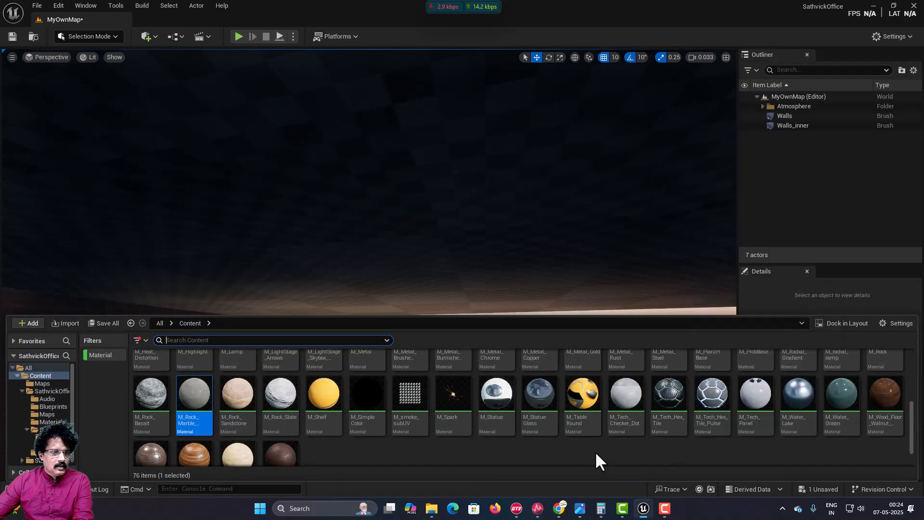
{"action": "left_click", "coordinate": [716, 392]}
{"action": "left_click_drag", "start_coordinate": [477, 165], "coordinate": [471, 149]}
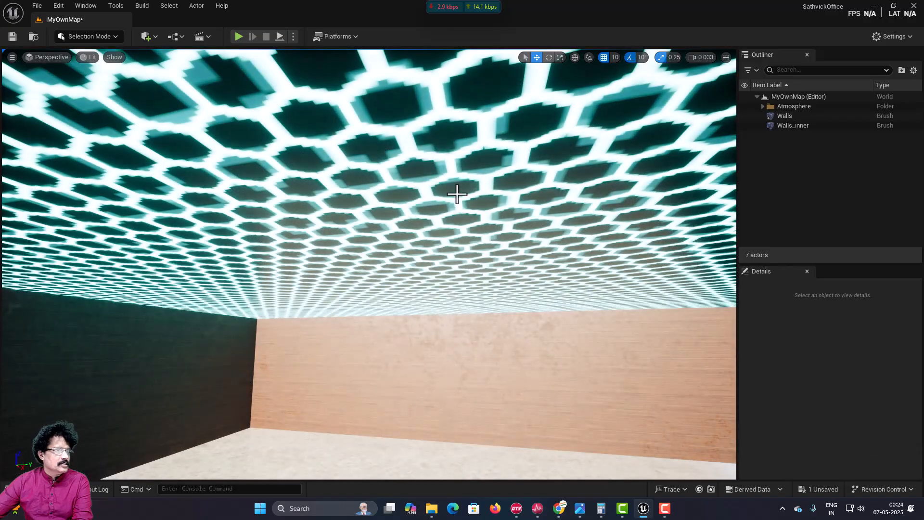
- Replace the room's ceiling material with M_Concrete_Grime
{"action": "right_click_drag", "start_coordinate": [375, 210], "coordinate": [655, 222]}
{"action": "right_click_drag", "start_coordinate": [371, 229], "coordinate": [371, 284]}
{"action": "scroll", "coordinate": [318, 239], "scroll_direction": "down", "scroll_amount": 3}
{"action": "scroll", "coordinate": [319, 239], "scroll_direction": "up", "scroll_amount": 4}
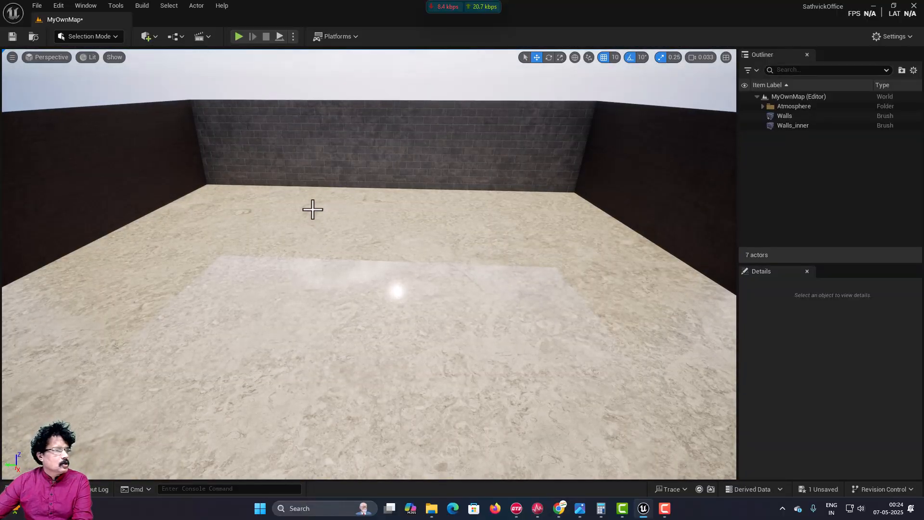
{"action": "key", "text": "q"}
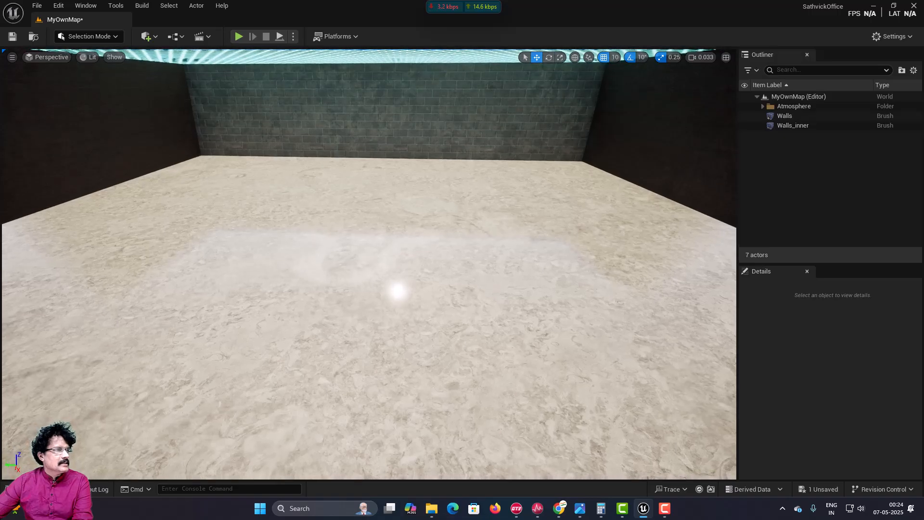
{"action": "right_click_drag", "start_coordinate": [369, 264], "coordinate": [241, 202]}
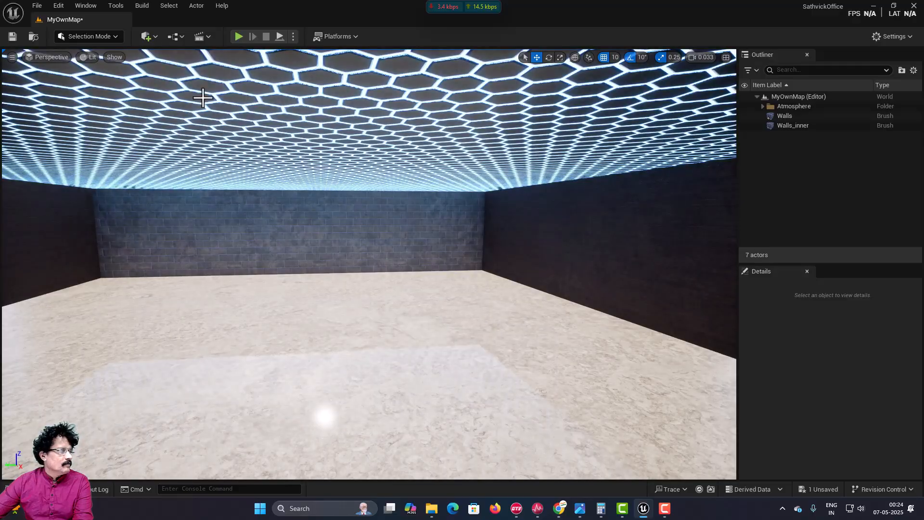
{"action": "key", "text": "ctrl+space"}
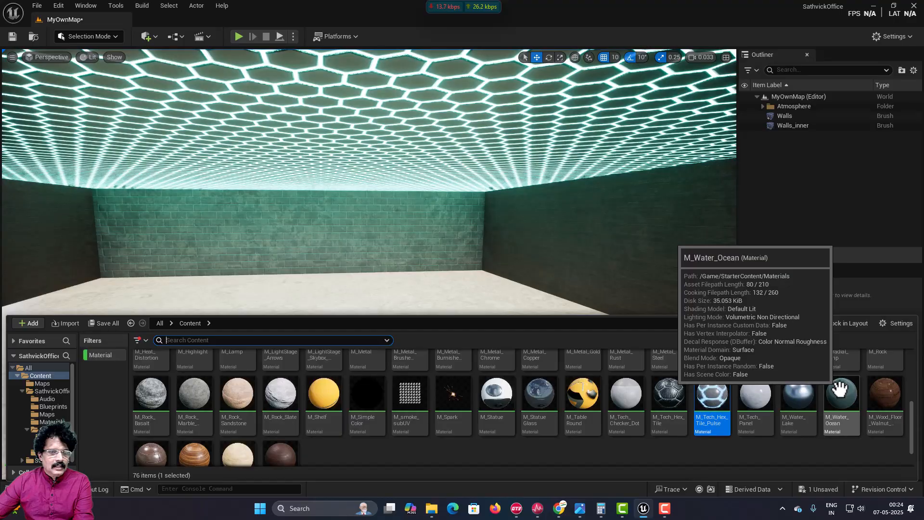
{"action": "scroll", "coordinate": [712, 436], "scroll_direction": "up", "scroll_amount": 4}
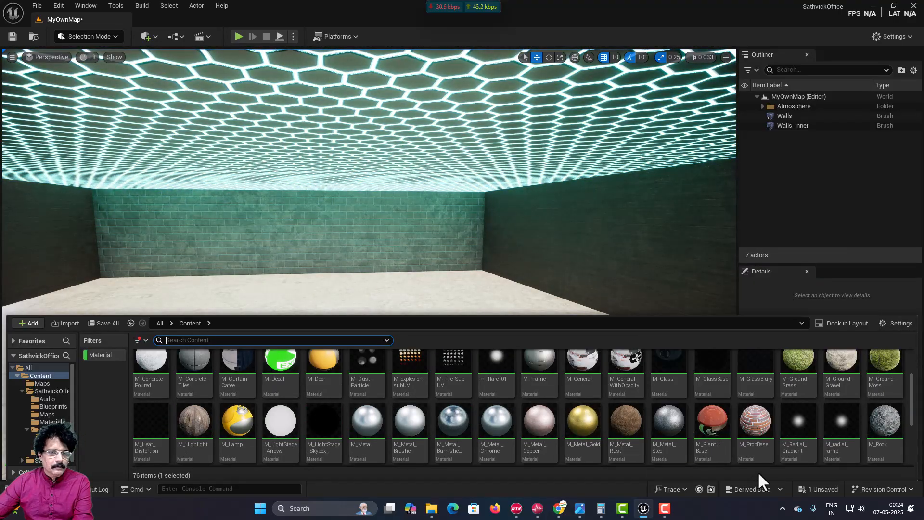
{"action": "scroll", "coordinate": [651, 413], "scroll_direction": "up", "scroll_amount": 2}
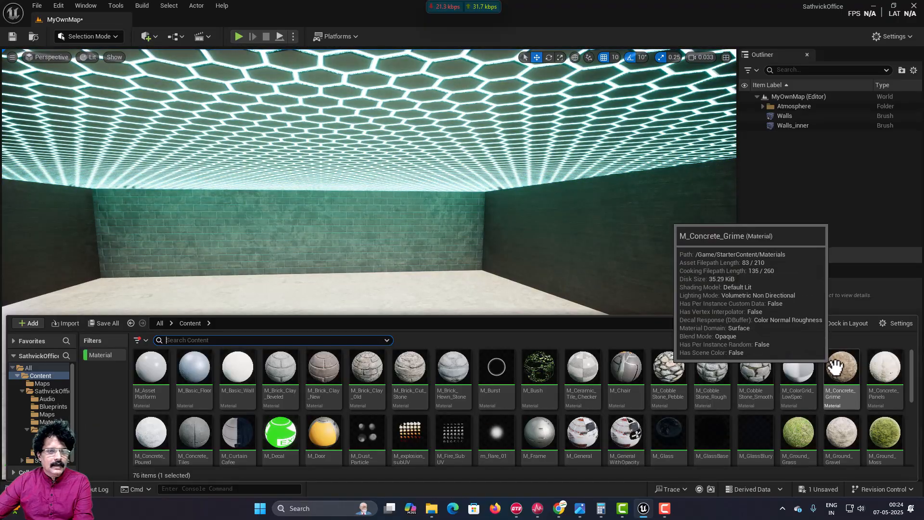
{"action": "left_click_drag", "start_coordinate": [411, 97], "coordinate": [411, 96]}
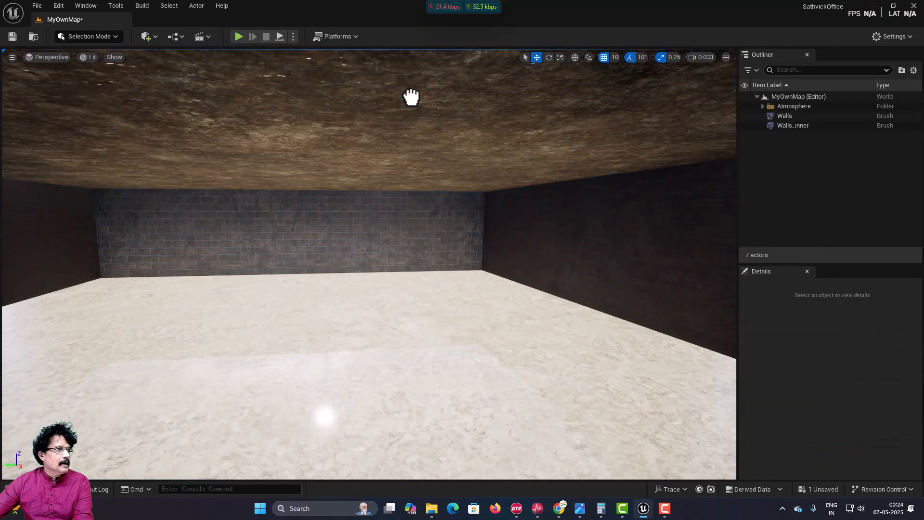
- Remove the Material filter from the content listing and open the SathvickOffice/StaticMesh/Probs folder
{"action": "right_click_drag", "start_coordinate": [302, 224], "coordinate": [324, 246]}
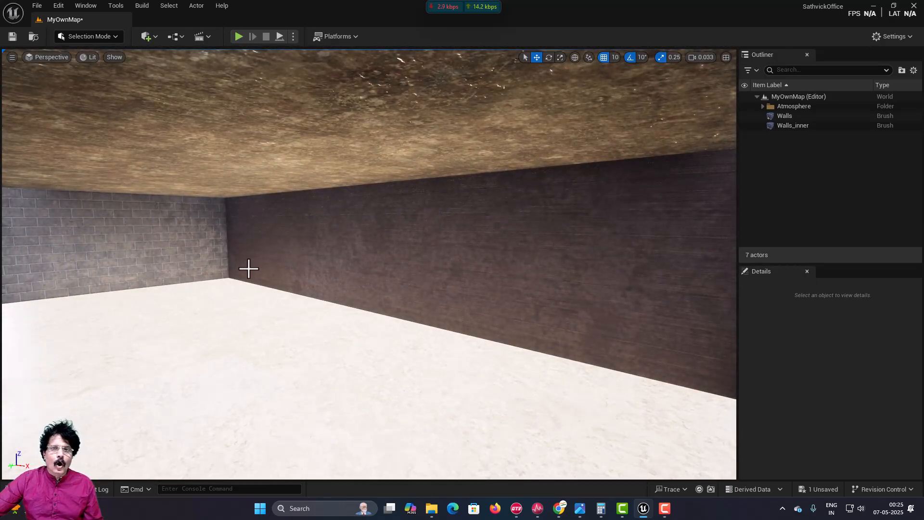
{"action": "right_click_drag", "start_coordinate": [256, 254], "coordinate": [282, 248]}
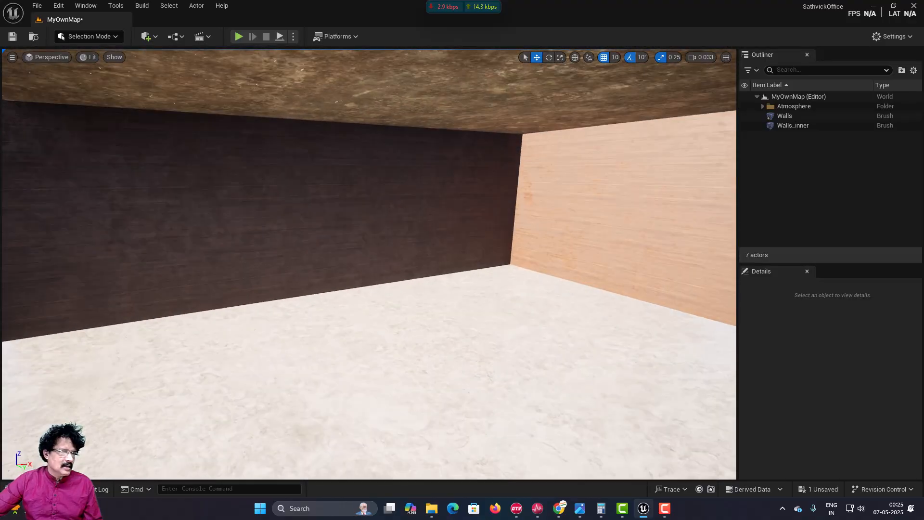
{"action": "left_click", "coordinate": [33, 489]}
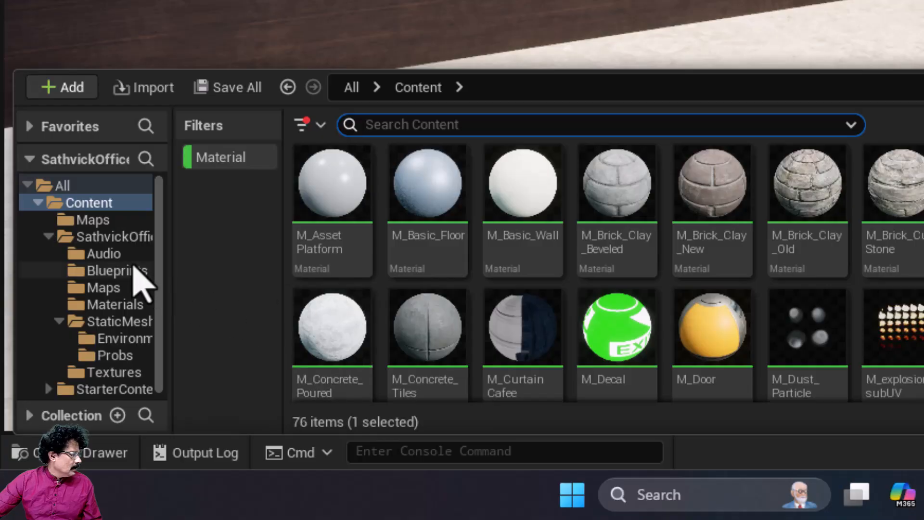
{"action": "left_click", "coordinate": [135, 240]}
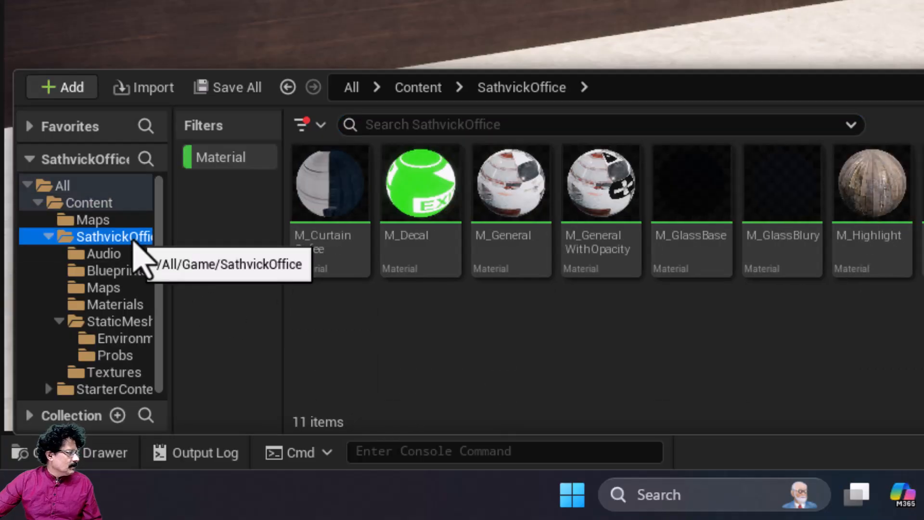
{"action": "left_click", "coordinate": [320, 125]}
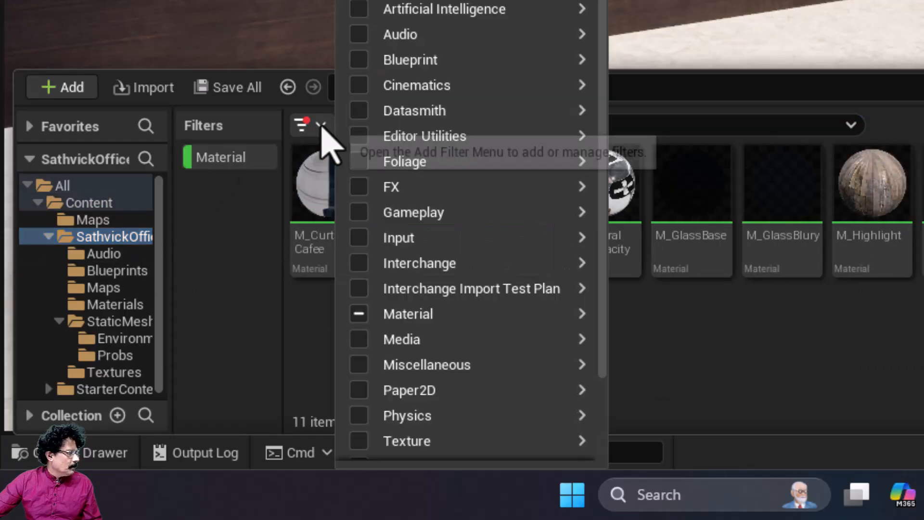
{"action": "mouse_move", "coordinate": [408, 314]}
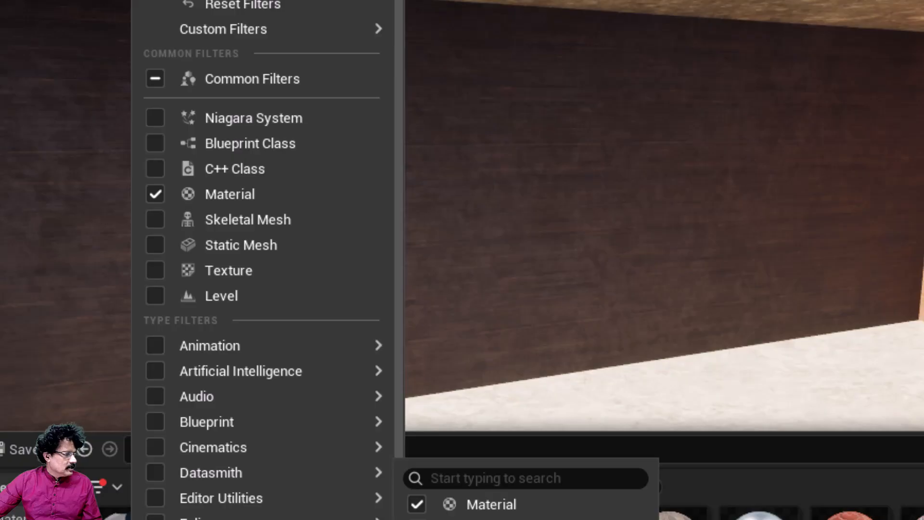
{"action": "key", "text": "Escape"}
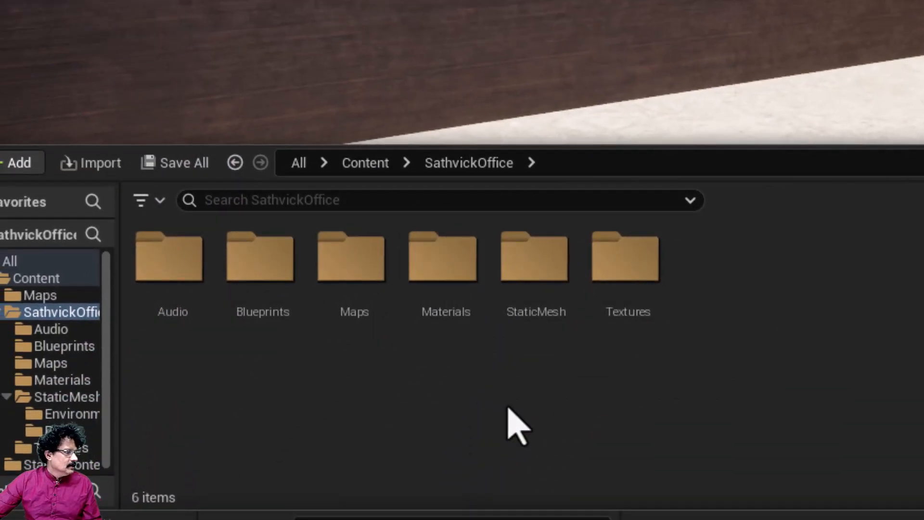
{"action": "double_click", "coordinate": [532, 272]}
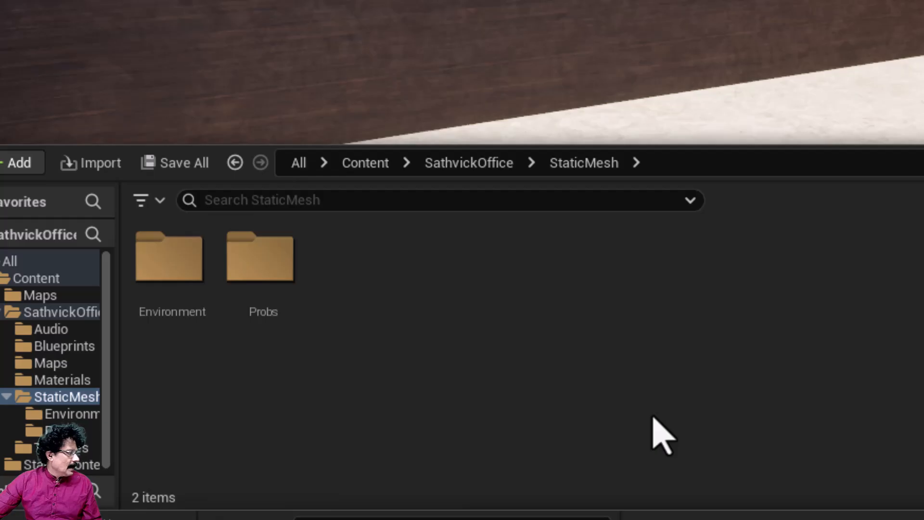
{"action": "double_click", "coordinate": [268, 265]}
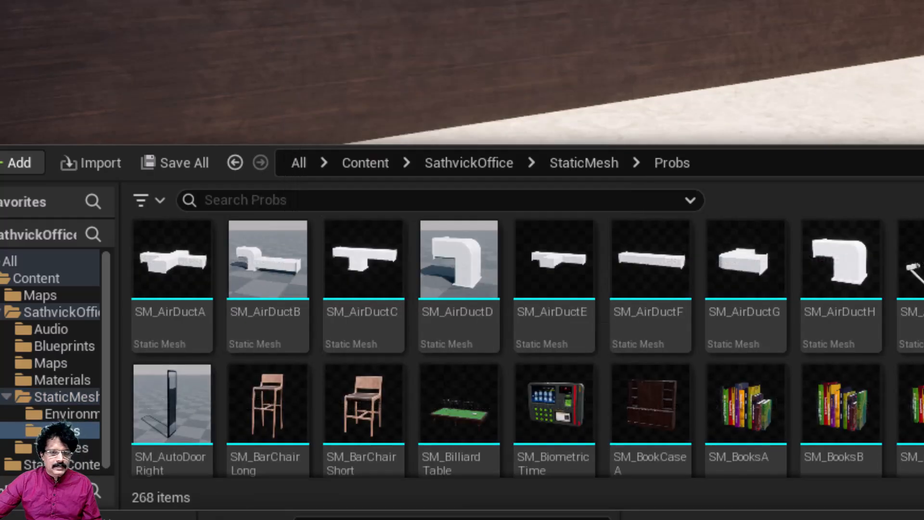
- Place the SM_Elevator mesh from the Probs folder in the room and move it along X to 520, -170, 50
{"action": "scroll", "coordinate": [527, 347], "scroll_direction": "down", "scroll_amount": 15}
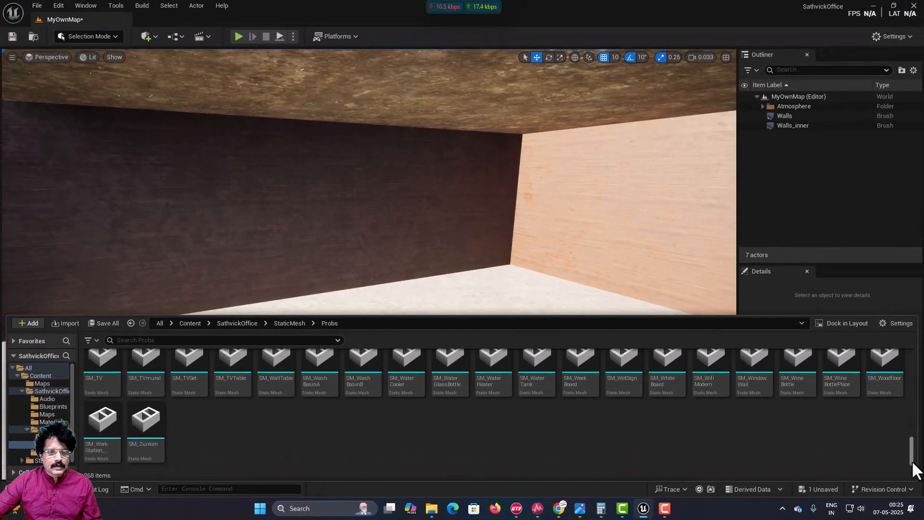
{"action": "scroll", "coordinate": [866, 437], "scroll_direction": "up", "scroll_amount": 1}
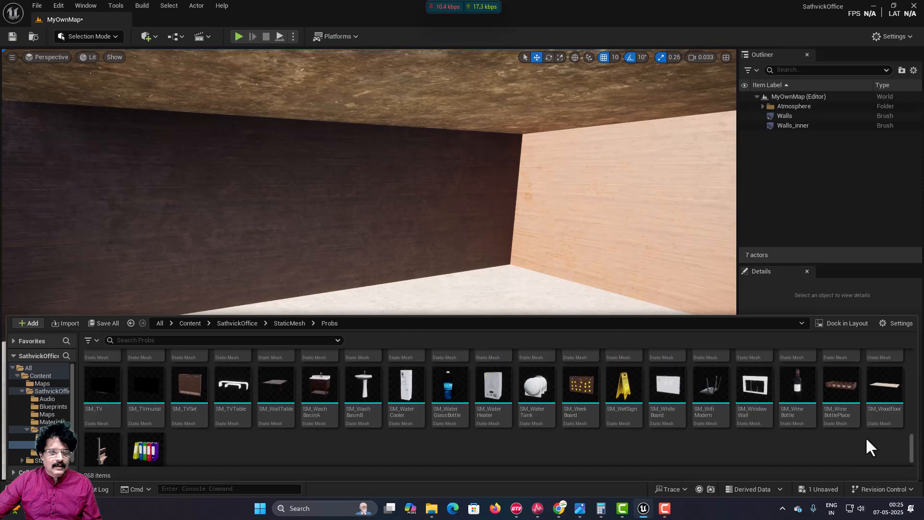
{"action": "scroll", "coordinate": [646, 395], "scroll_direction": "up", "scroll_amount": 10}
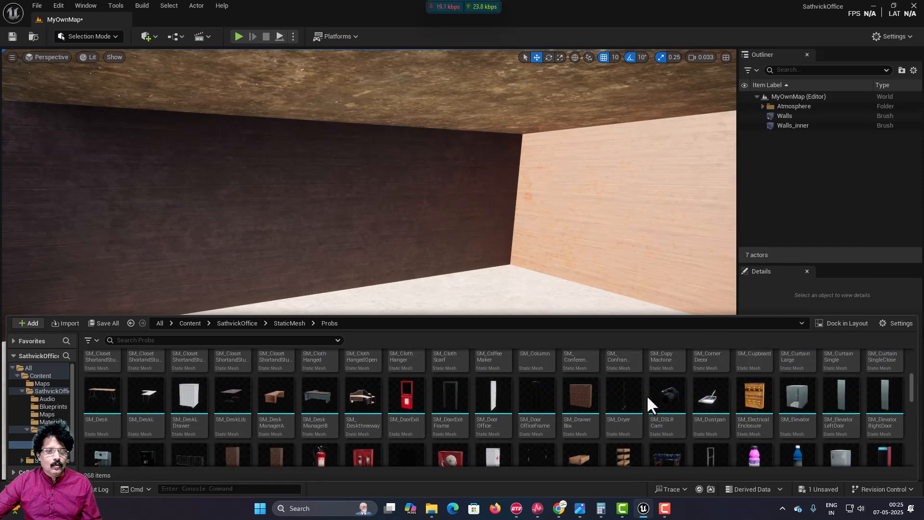
{"action": "left_click", "coordinate": [800, 414]}
{"action": "left_click_drag", "start_coordinate": [742, 378], "coordinate": [588, 385]}
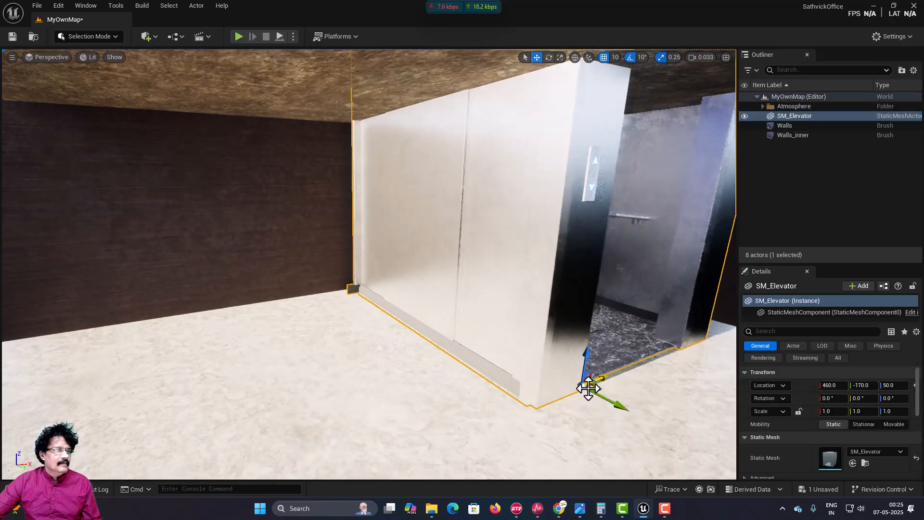
{"action": "key", "text": "f"}
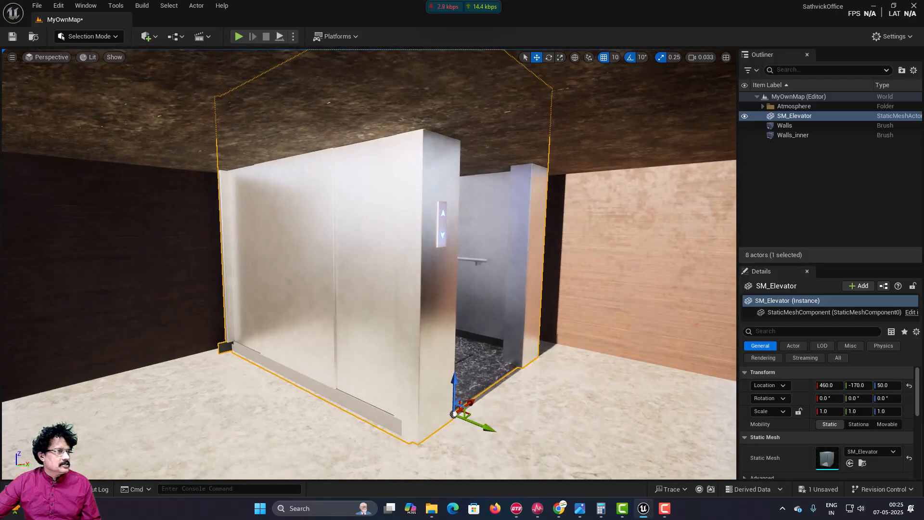
{"action": "left_click_drag", "start_coordinate": [462, 400], "coordinate": [487, 393]}
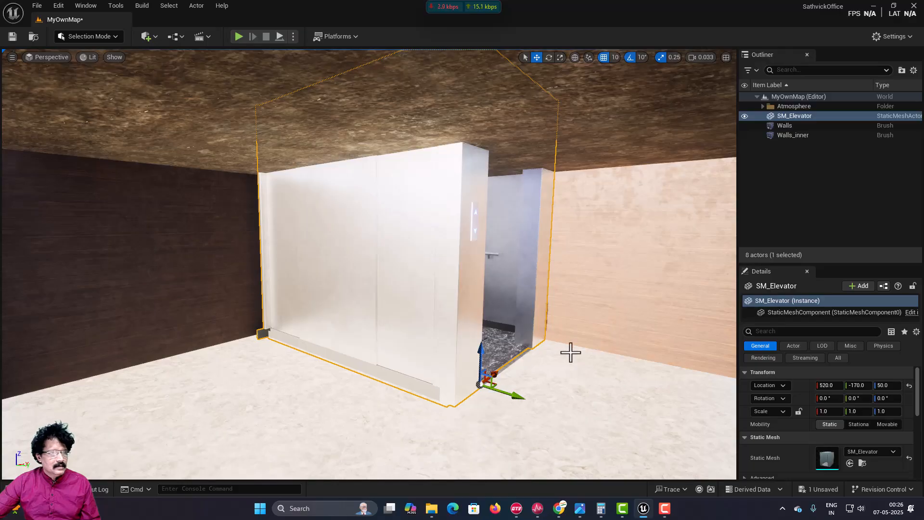
- Add SM_ElevatorLeftDoor to the elevator's opening at 580, -170, 50, flush with the frame beside the call buttons
{"action": "mouse_move", "coordinate": [592, 356]}
{"action": "right_mouse_down"}
{"action": "mouse_move", "coordinate": [591, 337]}
{"action": "mouse_move", "coordinate": [606, 356]}
{"action": "mouse_move", "coordinate": [654, 358]}
{"action": "mouse_move", "coordinate": [539, 360]}
{"action": "mouse_move", "coordinate": [596, 360]}
{"action": "mouse_move", "coordinate": [587, 357]}
{"action": "right_mouse_up"}
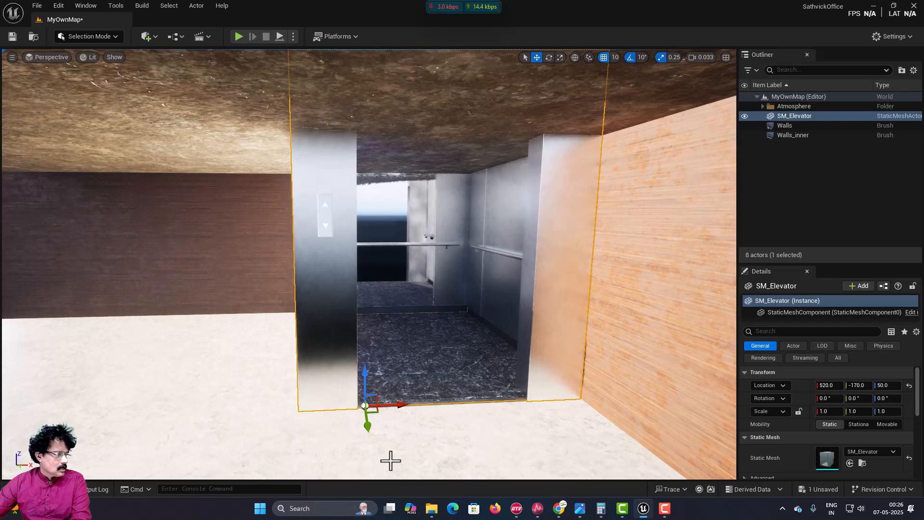
{"action": "left_click", "coordinate": [38, 489]}
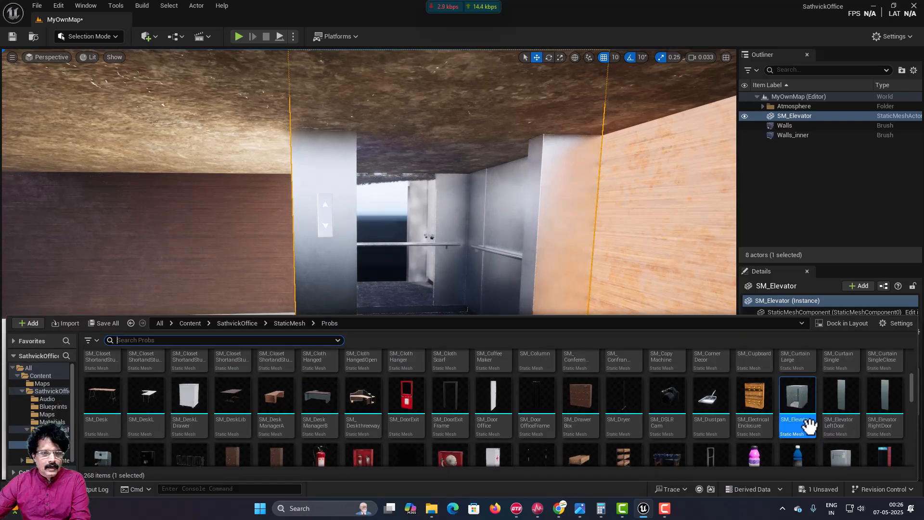
{"action": "left_click_drag", "start_coordinate": [840, 390], "coordinate": [430, 243]}
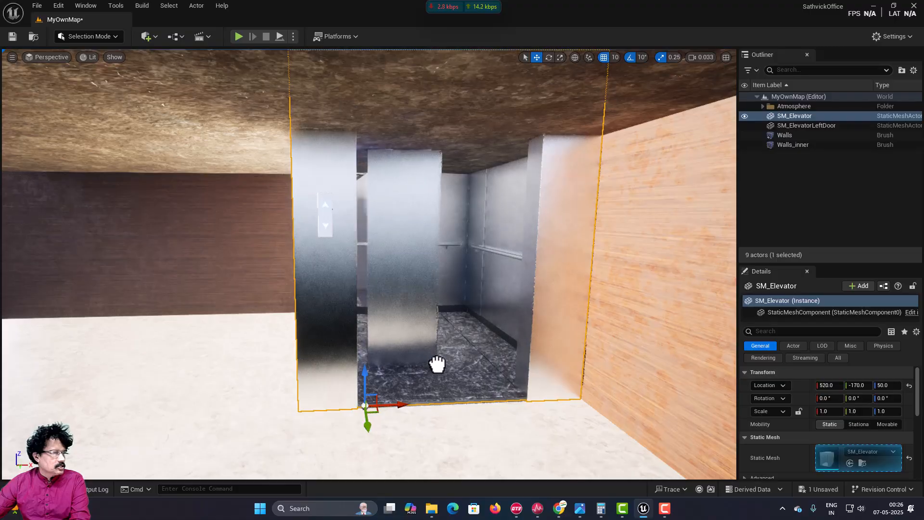
{"action": "left_click", "coordinate": [441, 401]}
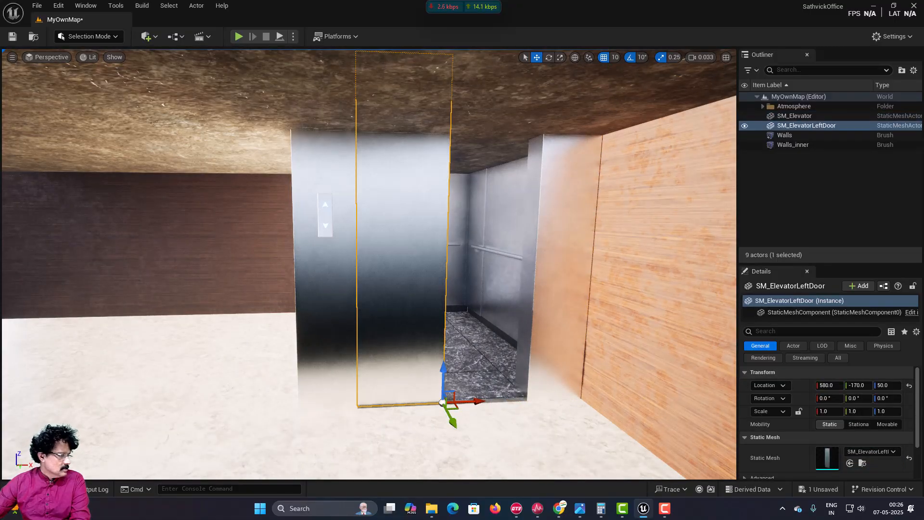
- Add SM_ElevatorRightDoor and shift it along Y to -170 so it fills the rest of the elevator opening
{"action": "key", "text": "ctrl+space"}
{"action": "left_click_drag", "start_coordinate": [893, 394], "coordinate": [491, 301]}
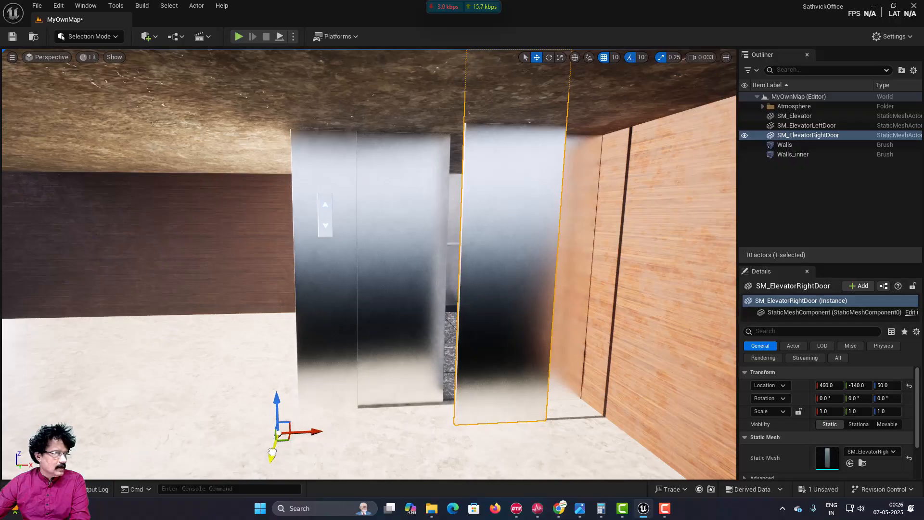
{"action": "left_click_drag", "start_coordinate": [272, 452], "coordinate": [275, 426]}
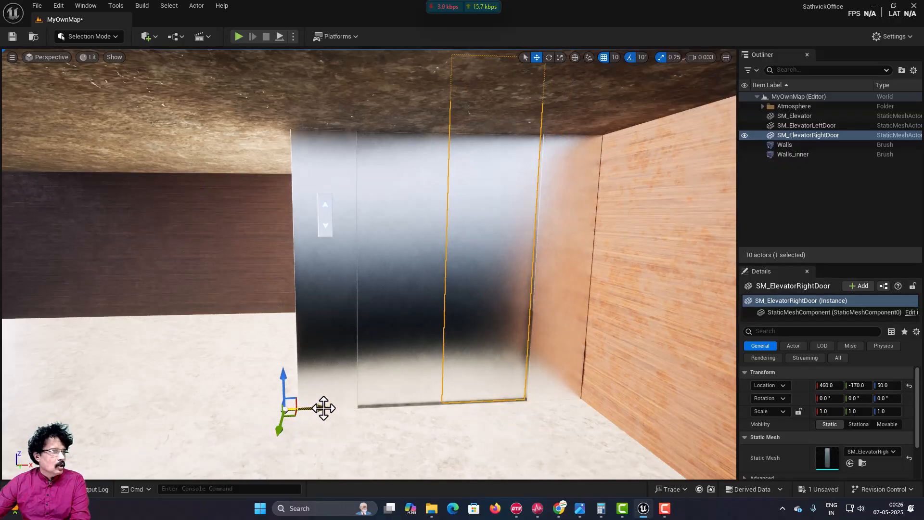
- Place the SM_DeskManagerB desk on the floor near the elevator and move it along X to 330, -240, 50
{"action": "scroll", "coordinate": [423, 262], "scroll_direction": "down", "scroll_amount": 5}
{"action": "left_click", "coordinate": [241, 238]}
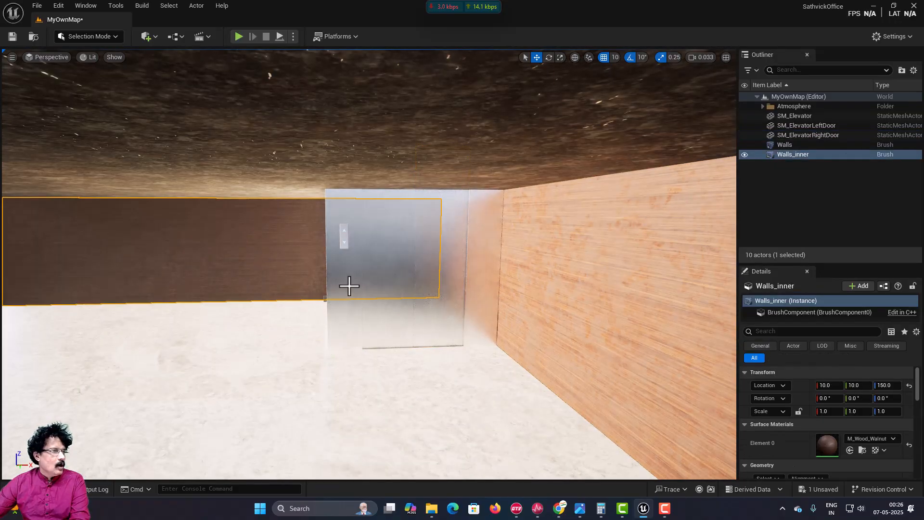
{"action": "left_click", "coordinate": [452, 306]}
{"action": "scroll", "coordinate": [449, 316], "scroll_direction": "up", "scroll_amount": 5}
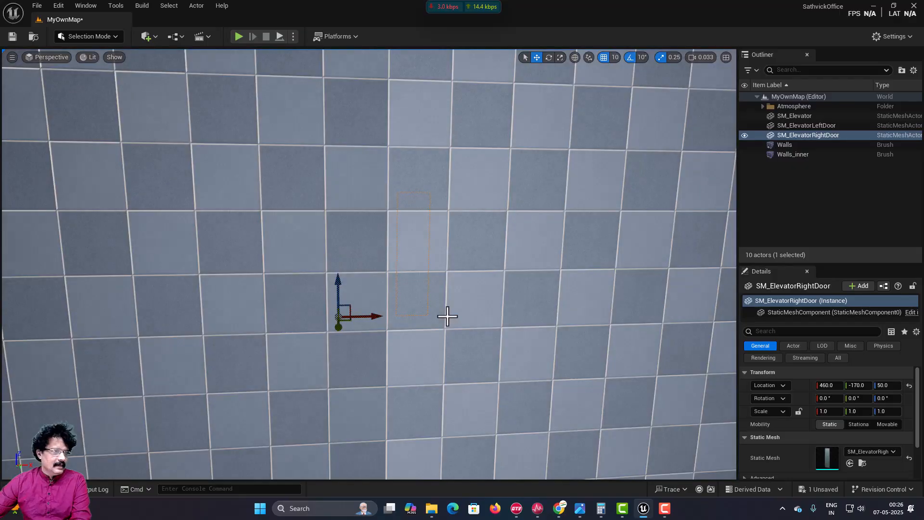
{"action": "scroll", "coordinate": [446, 314], "scroll_direction": "down", "scroll_amount": 5}
{"action": "scroll", "coordinate": [353, 318], "scroll_direction": "up", "scroll_amount": 3}
{"action": "right_click_drag", "start_coordinate": [353, 318], "coordinate": [568, 320]}
{"action": "left_click", "coordinate": [28, 489]}
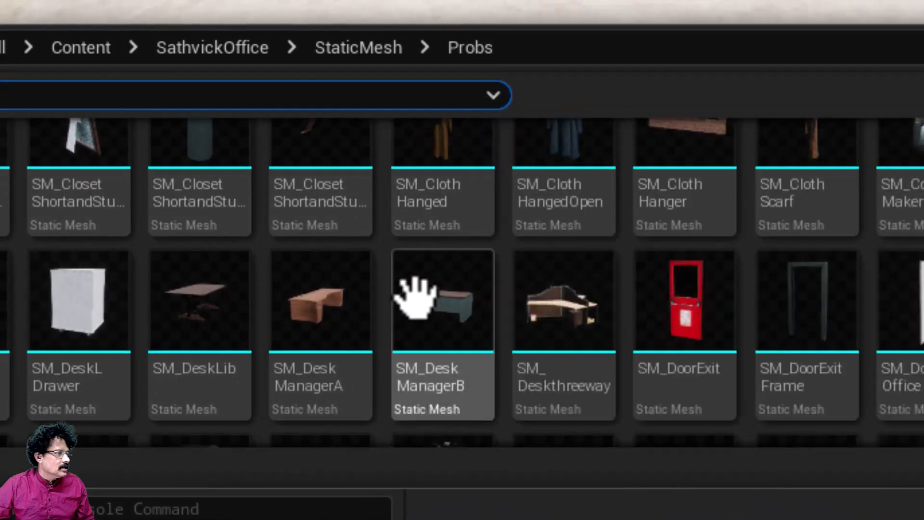
{"action": "left_click_drag", "start_coordinate": [418, 298], "coordinate": [613, 262]}
{"action": "mouse_move", "coordinate": [432, 337]}
{"action": "right_mouse_down"}
{"action": "mouse_move", "coordinate": [463, 346]}
{"action": "mouse_move", "coordinate": [568, 339]}
{"action": "mouse_move", "coordinate": [432, 337]}
{"action": "right_mouse_up"}
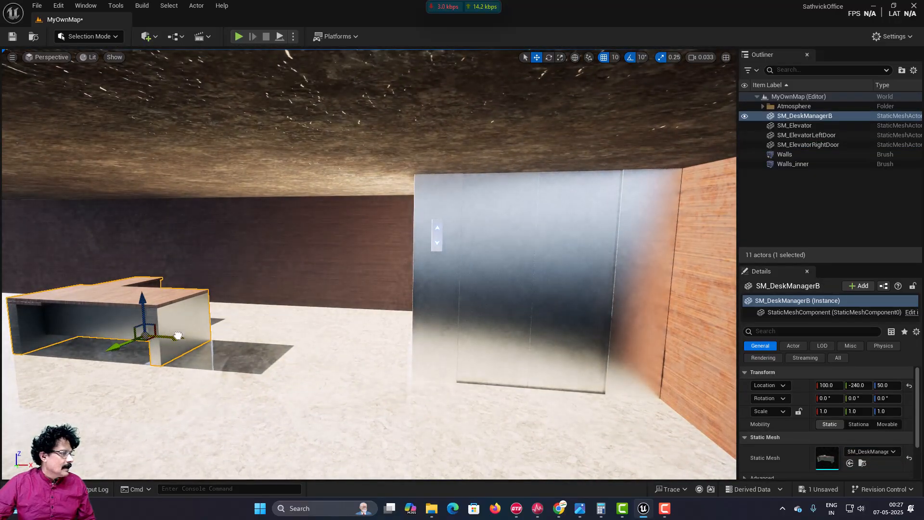
{"action": "left_click_drag", "start_coordinate": [178, 336], "coordinate": [343, 340]}
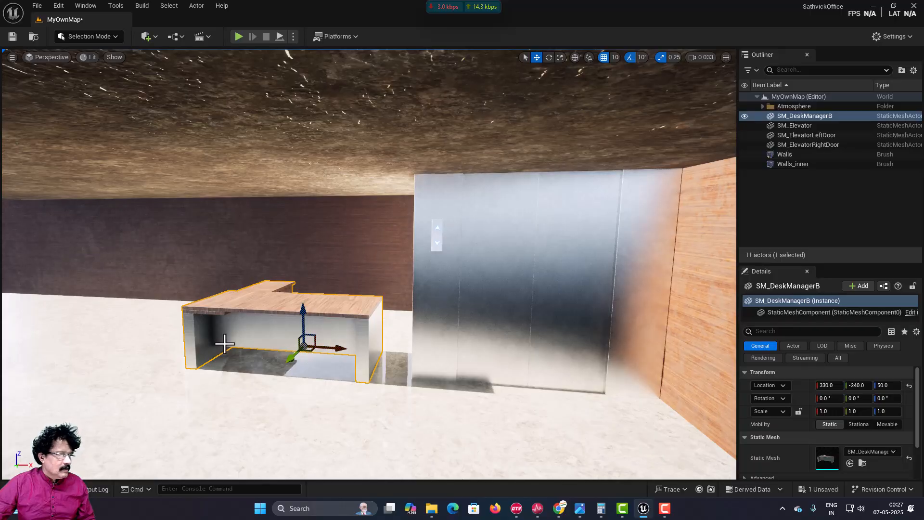
- Place the SM_ArmchairB chair from the Probs folder behind the desk and move it to 390, -340, 50
{"action": "key", "text": "ctrl+space"}
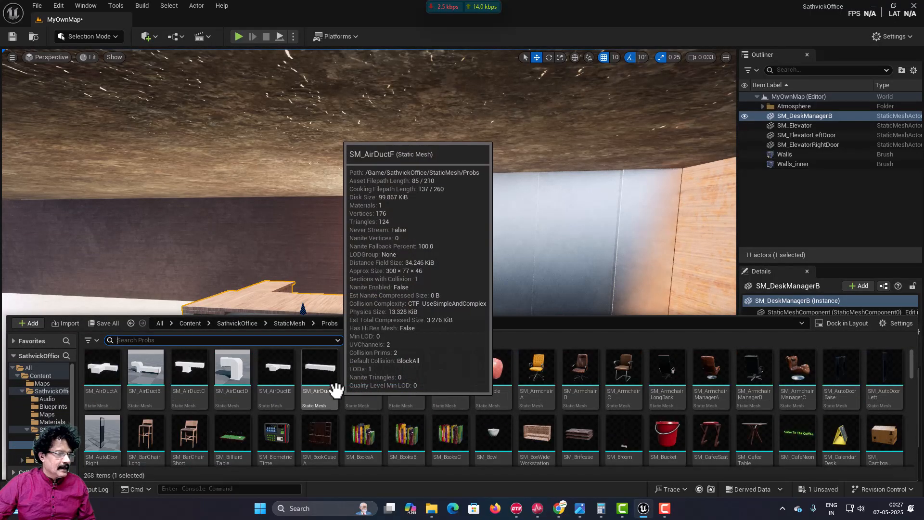
{"action": "left_click_drag", "start_coordinate": [581, 362], "coordinate": [339, 304]}
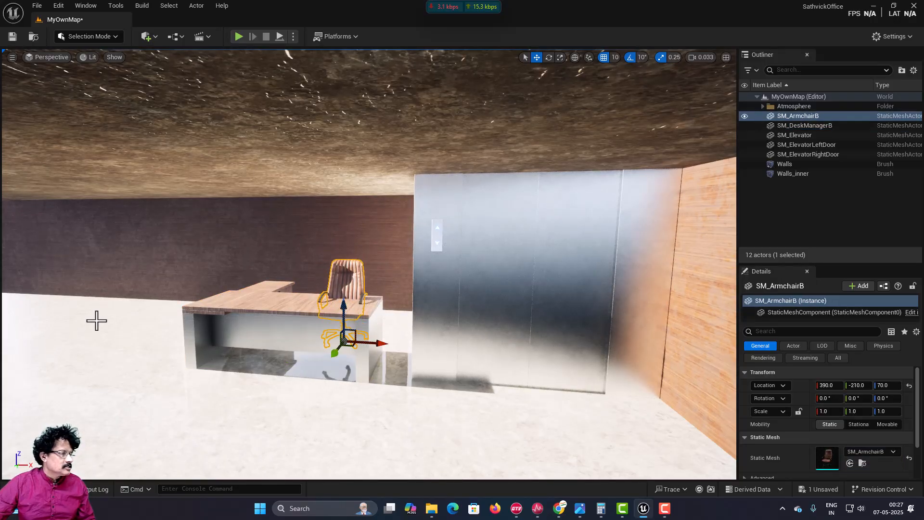
{"action": "right_click_drag", "start_coordinate": [96, 321], "coordinate": [354, 350]}
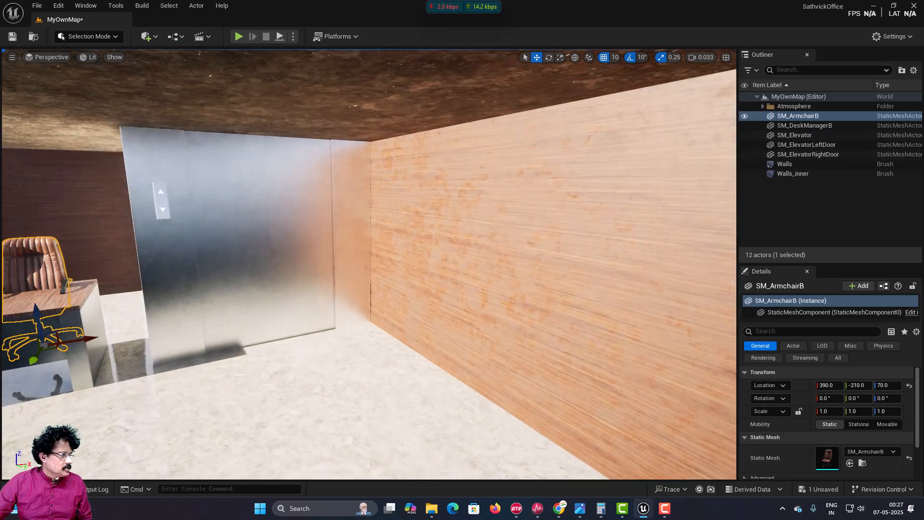
{"action": "right_click_drag", "start_coordinate": [171, 292], "coordinate": [144, 262]}
{"action": "scroll", "coordinate": [173, 291], "scroll_direction": "down", "scroll_amount": 5}
{"action": "scroll", "coordinate": [171, 292], "scroll_direction": "up", "scroll_amount": 2}
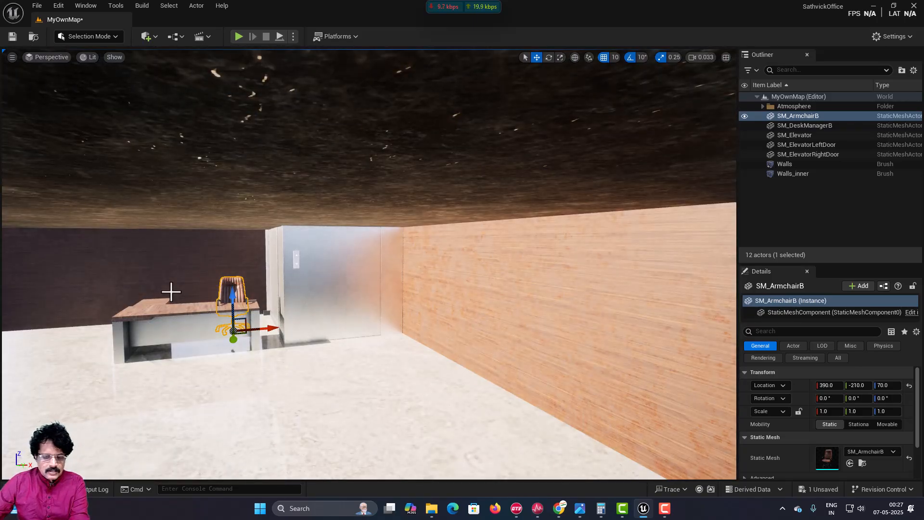
{"action": "right_click_drag", "start_coordinate": [172, 291], "coordinate": [122, 292]}
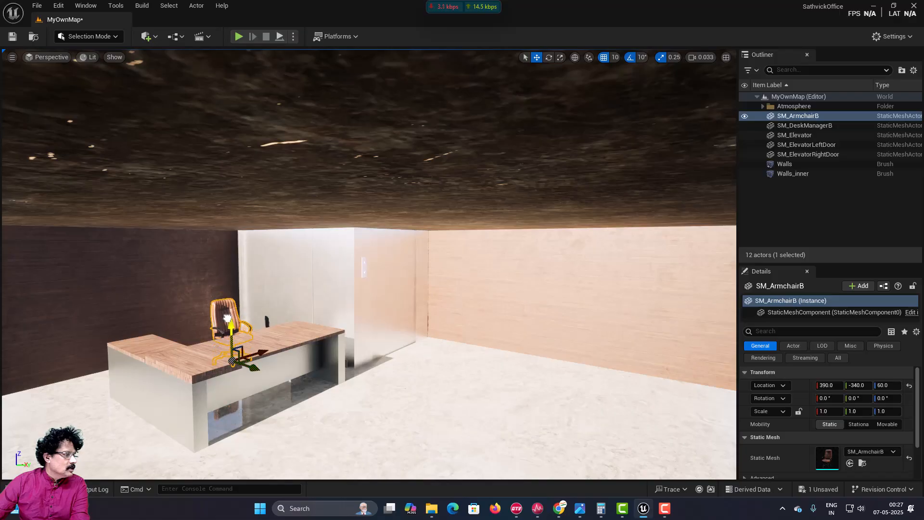
{"action": "scroll", "coordinate": [266, 363], "scroll_direction": "down", "scroll_amount": 5}
{"action": "scroll", "coordinate": [266, 363], "scroll_direction": "up", "scroll_amount": 5}
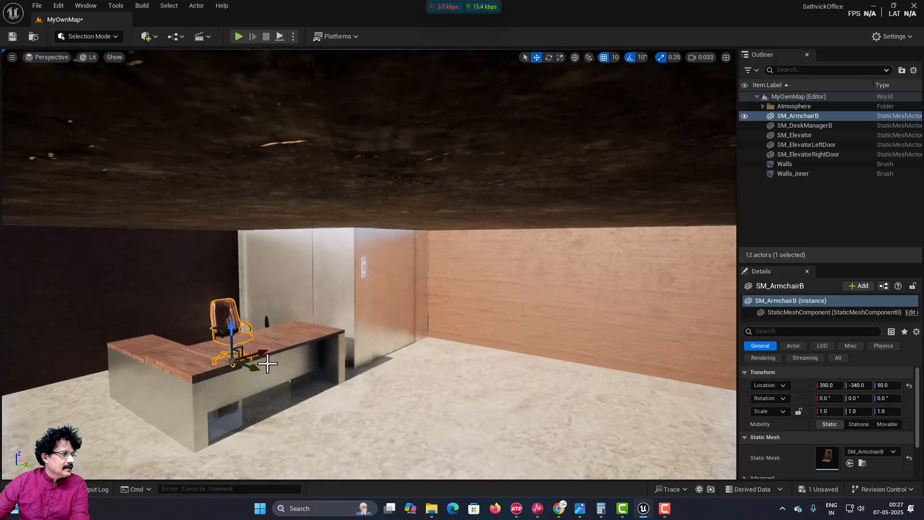
- Save all unsaved levels and assets
{"action": "right_click_drag", "start_coordinate": [266, 364], "coordinate": [491, 287]}
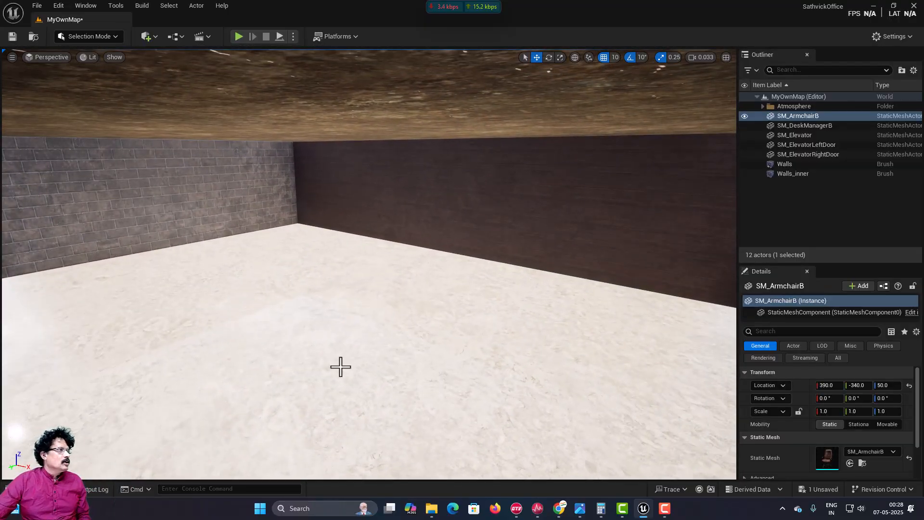
{"action": "left_click", "coordinate": [37, 6]}
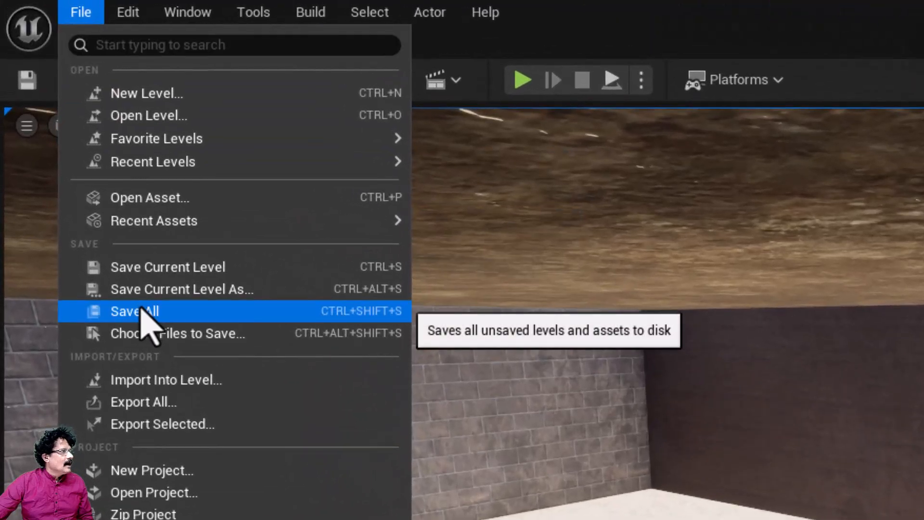
{"action": "left_click", "coordinate": [141, 311]}
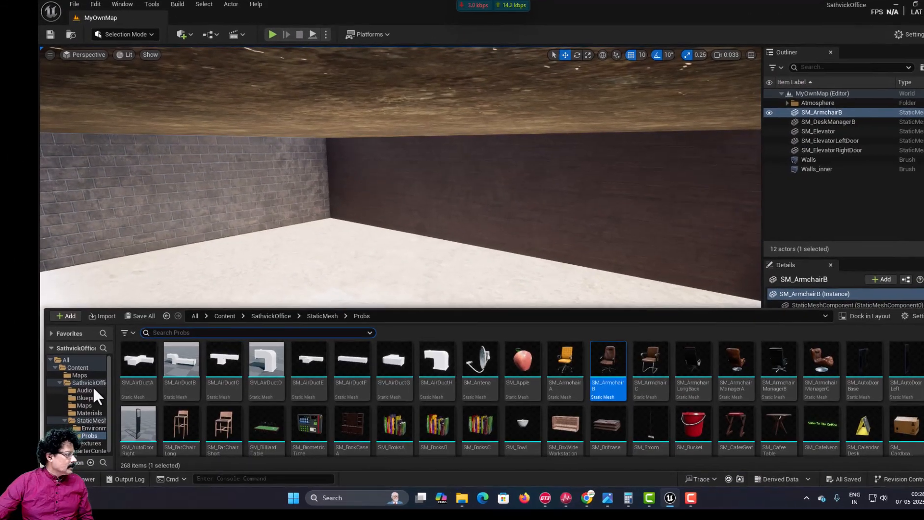
- Open the Maps_Assets level from the SathvickOffice Maps folder and look through its furniture for a sofa
{"action": "left_click", "coordinate": [93, 385]}
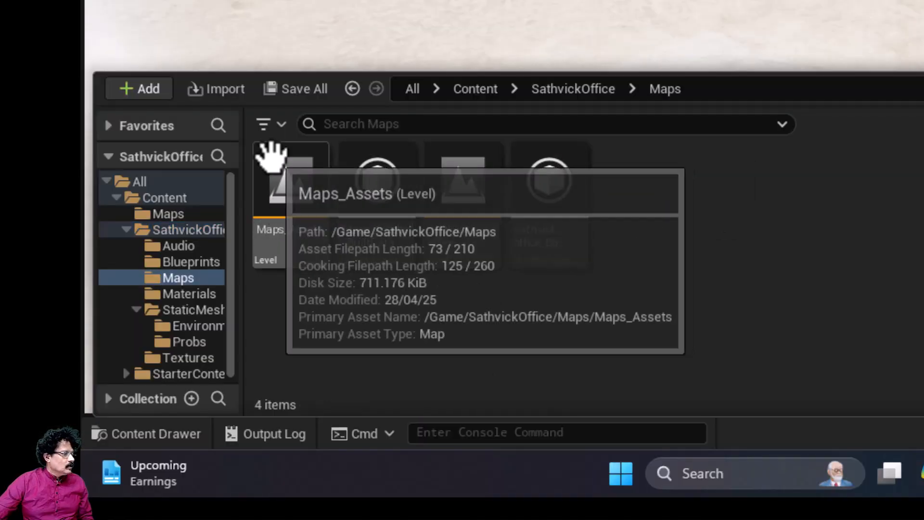
{"action": "left_click", "coordinate": [274, 164]}
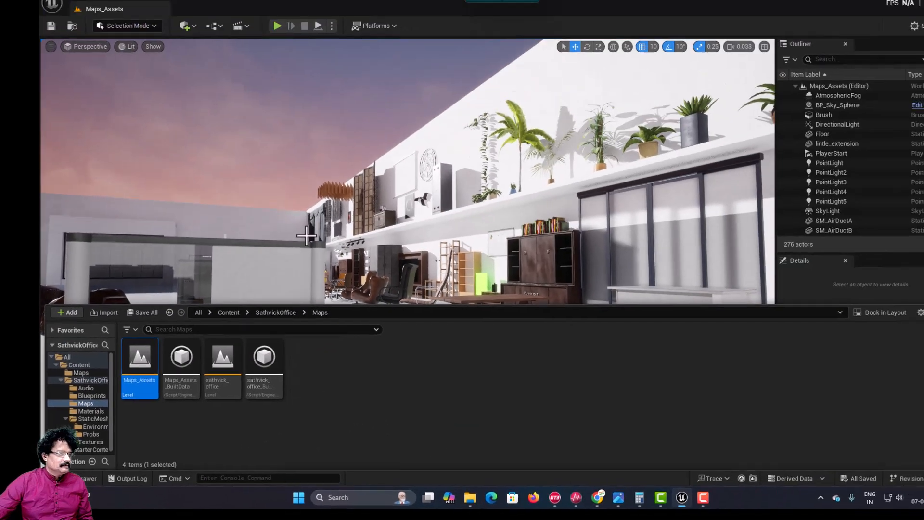
{"action": "scroll", "coordinate": [306, 236], "scroll_direction": "down", "scroll_amount": 5}
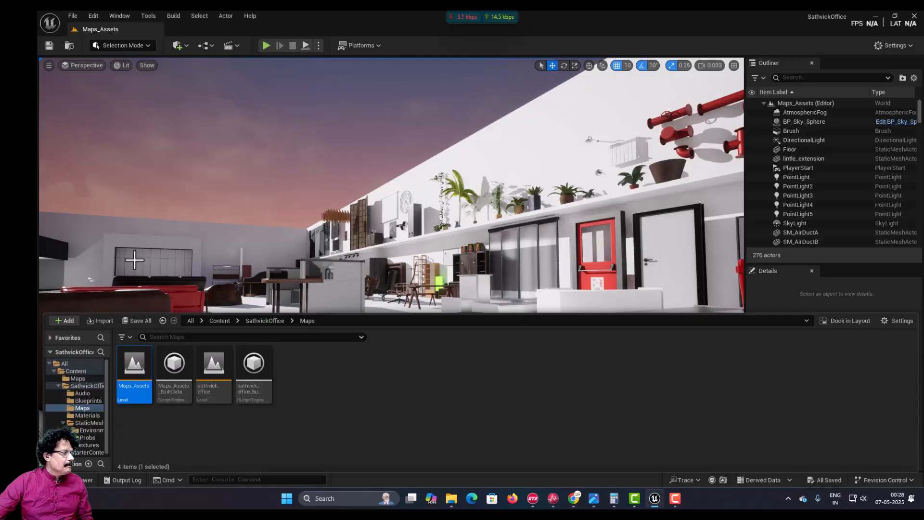
{"action": "scroll", "coordinate": [137, 255], "scroll_direction": "up", "scroll_amount": 3}
{"action": "right_click_drag", "start_coordinate": [255, 228], "coordinate": [580, 216]}
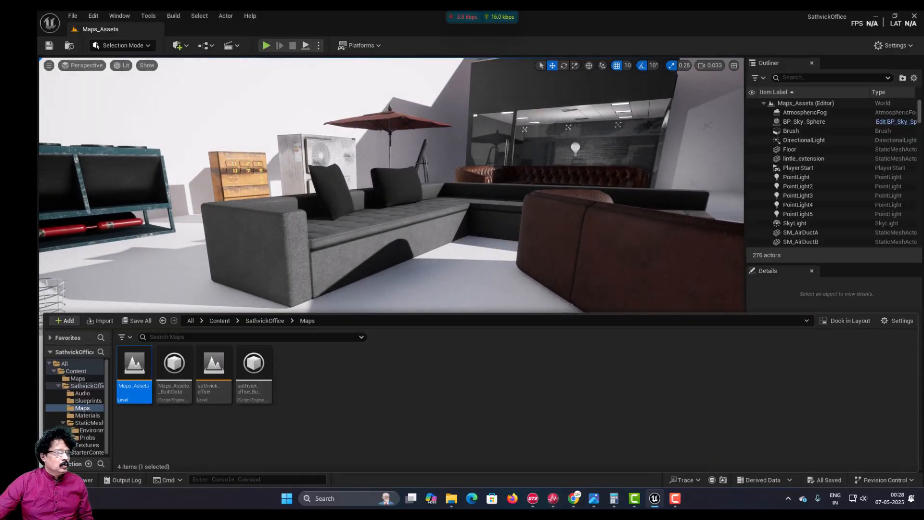
- Select the grey L-shaped sofa SM_SofaLA and locate its source asset in the Probs folder
{"action": "left_click", "coordinate": [359, 291]}
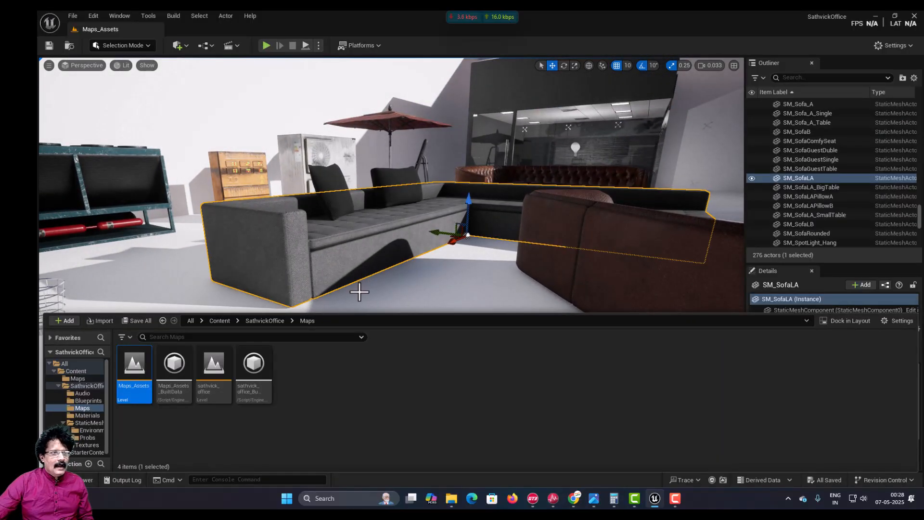
{"action": "right_click", "coordinate": [376, 219]}
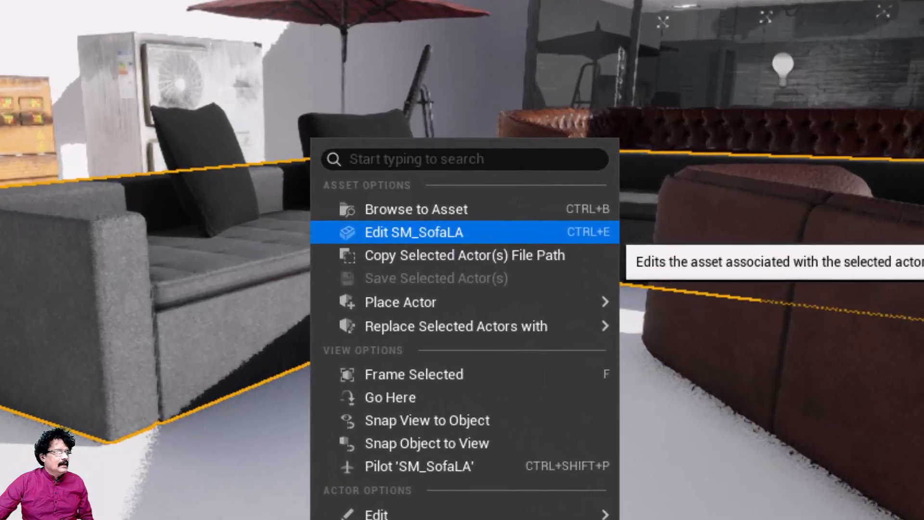
{"action": "left_click", "coordinate": [458, 217]}
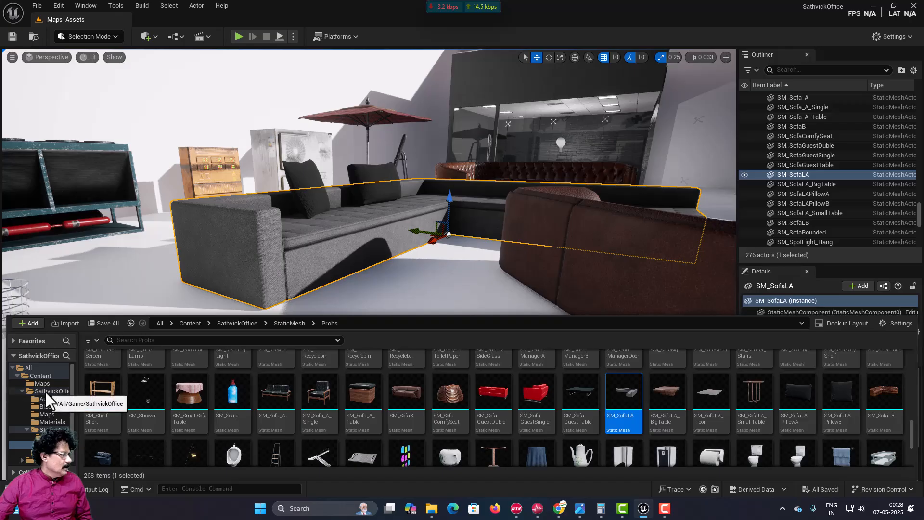
- Reopen the MyOwnMap level from the Maps folder directly under Content
{"action": "left_click", "coordinate": [45, 391]}
{"action": "left_click", "coordinate": [40, 374]}
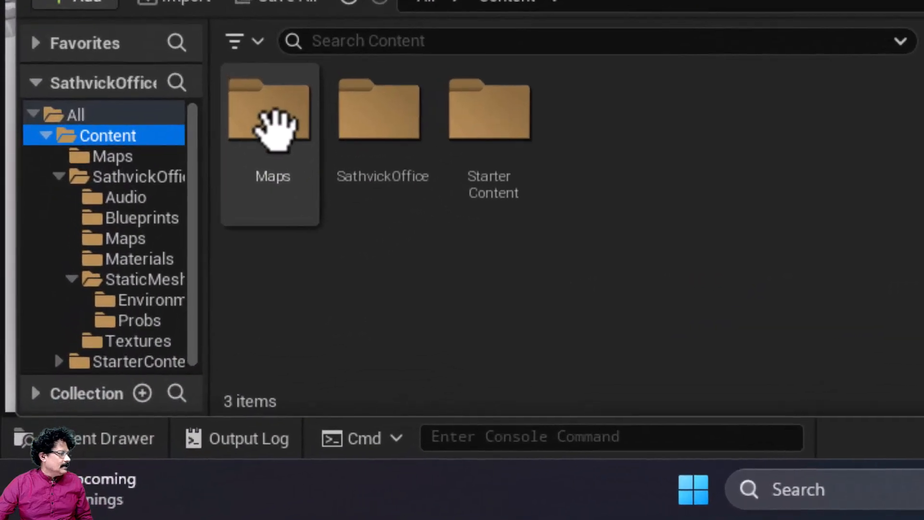
{"action": "double_click", "coordinate": [142, 309]}
{"action": "left_click", "coordinate": [142, 312]}
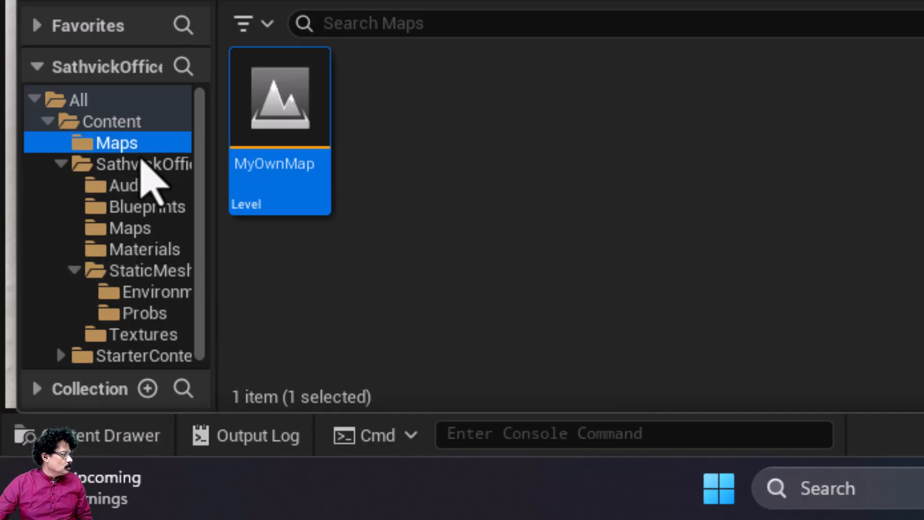
- Search the StaticMesh Probs folder for "SOFA" and place SM_SofaLA on the room's floor at -150, -320, 50
{"action": "left_click", "coordinate": [142, 165]}
{"action": "double_click", "coordinate": [744, 113]}
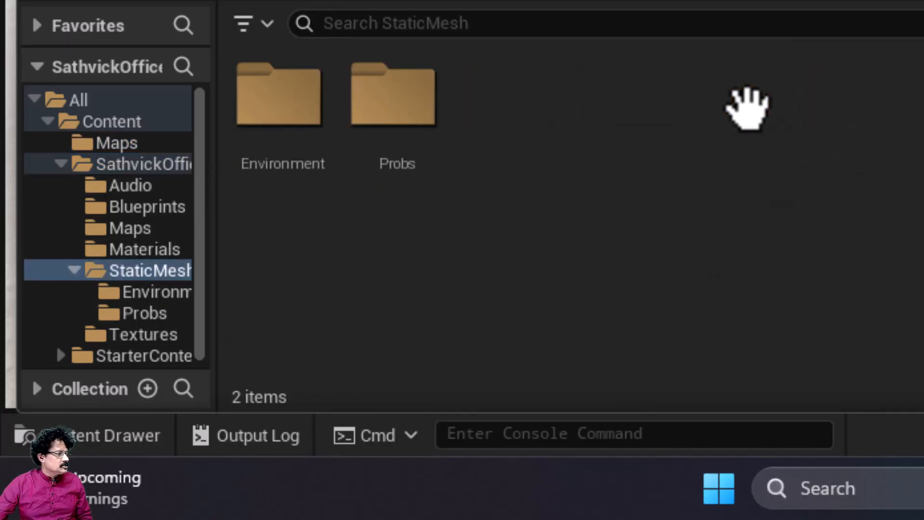
{"action": "double_click", "coordinate": [411, 123]}
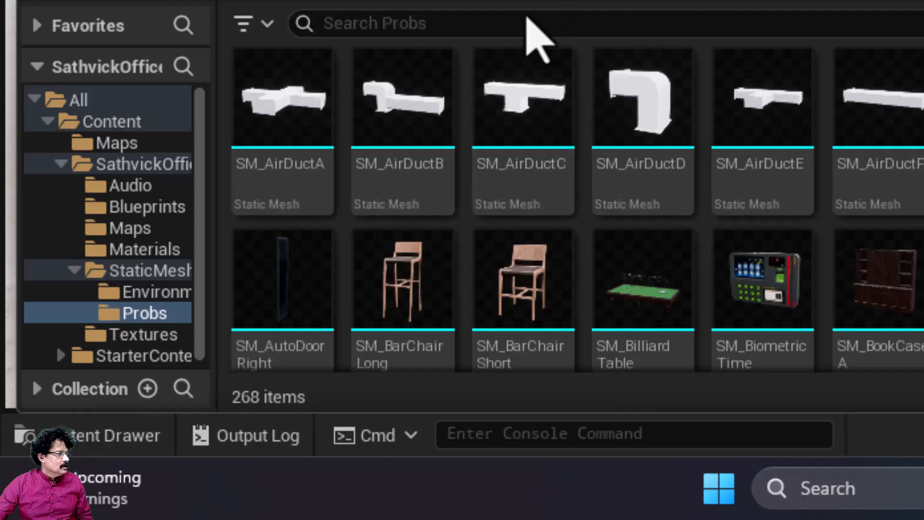
{"action": "left_click", "coordinate": [510, 23]}
{"action": "type", "text": "SO"}
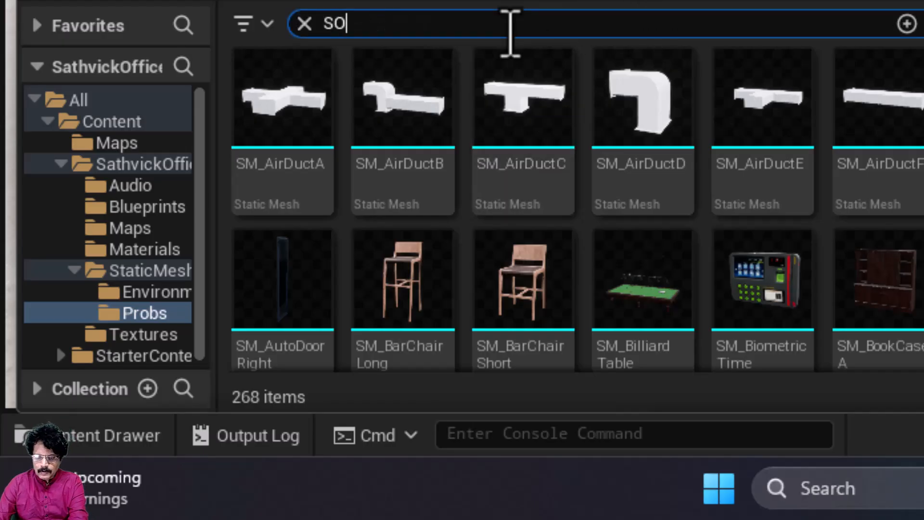
{"action": "type", "text": "FA"}
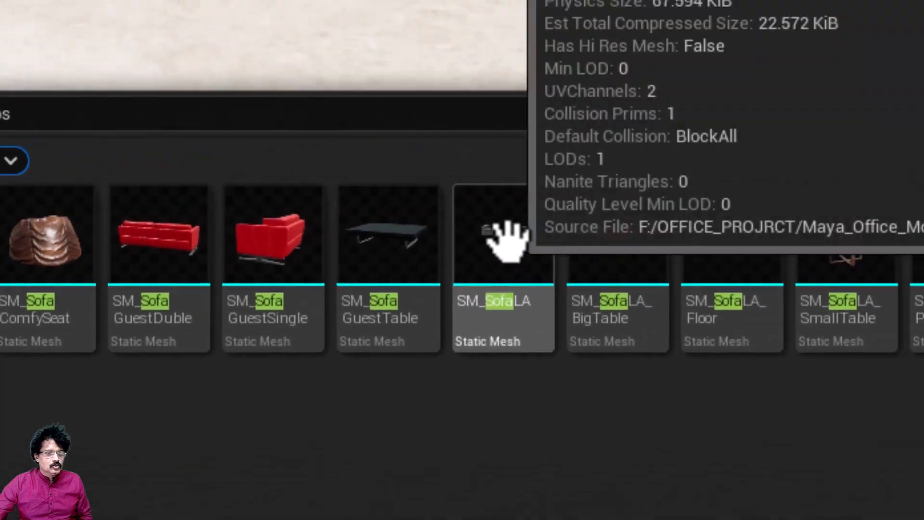
{"action": "left_click_drag", "start_coordinate": [507, 239], "coordinate": [460, 278]}
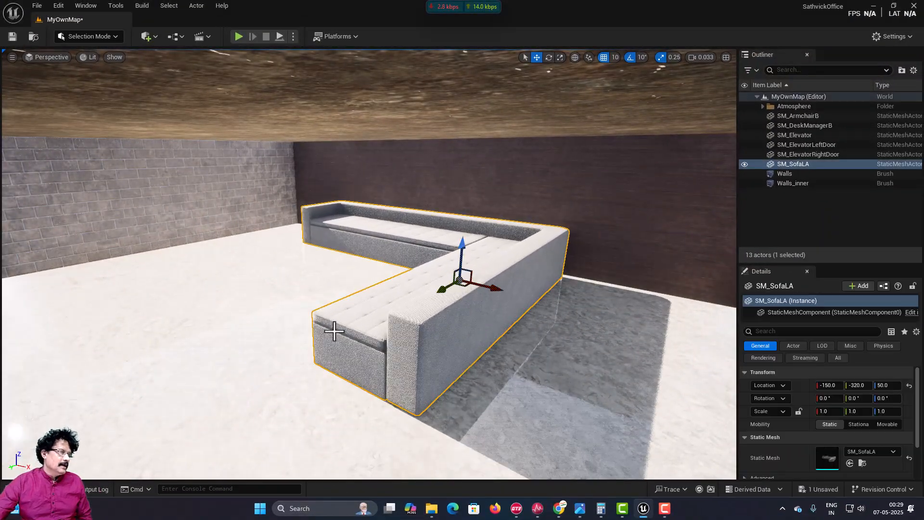
- Play the level in the editor, fly around the sofa, desk and elevator to inspect the room, and end the play session
{"action": "right_click_drag", "start_coordinate": [269, 345], "coordinate": [377, 308]}
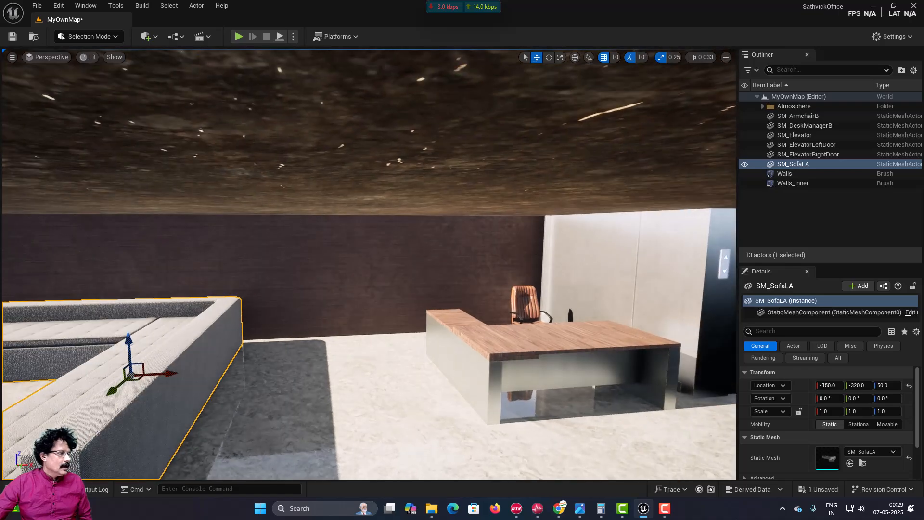
{"action": "scroll", "coordinate": [265, 345], "scroll_direction": "down", "scroll_amount": 5}
{"action": "scroll", "coordinate": [264, 345], "scroll_direction": "up", "scroll_amount": 3}
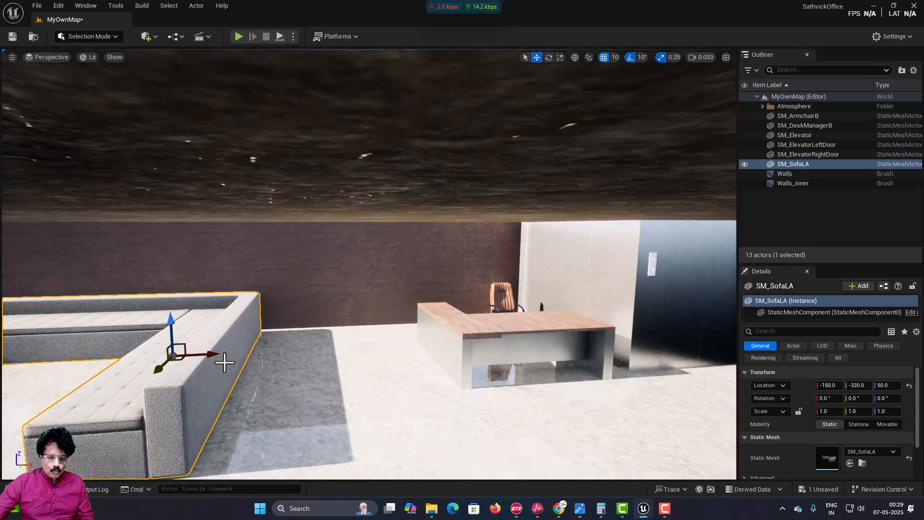
{"action": "scroll", "coordinate": [220, 362], "scroll_direction": "down", "scroll_amount": 3}
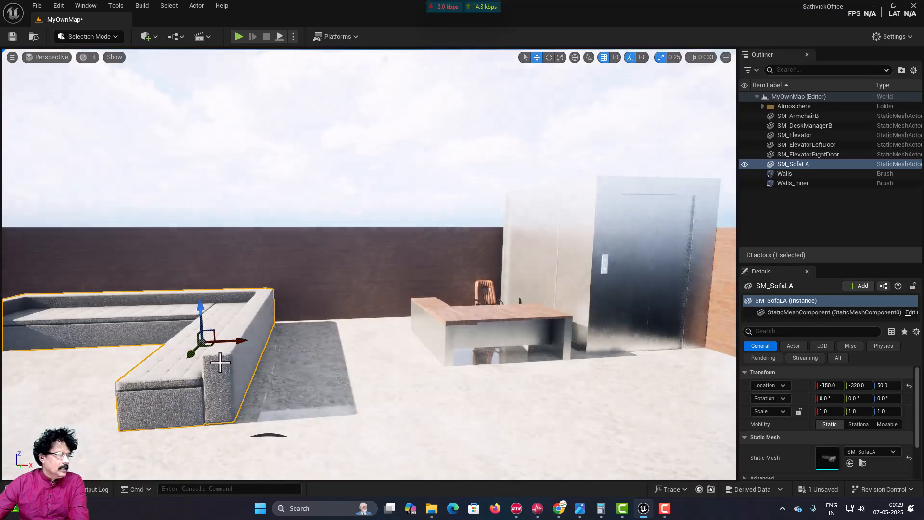
{"action": "scroll", "coordinate": [220, 362], "scroll_direction": "up", "scroll_amount": 3}
{"action": "right_click_drag", "start_coordinate": [220, 362], "coordinate": [193, 357]}
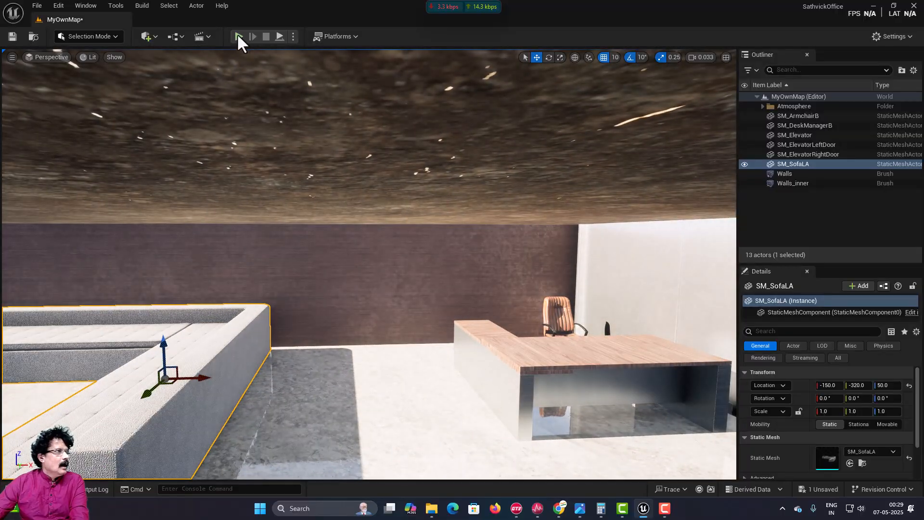
{"action": "left_click", "coordinate": [238, 37]}
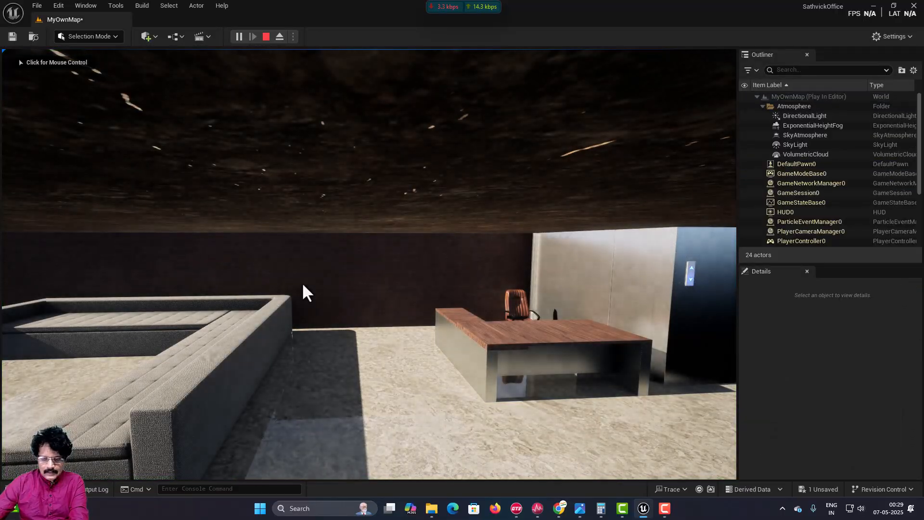
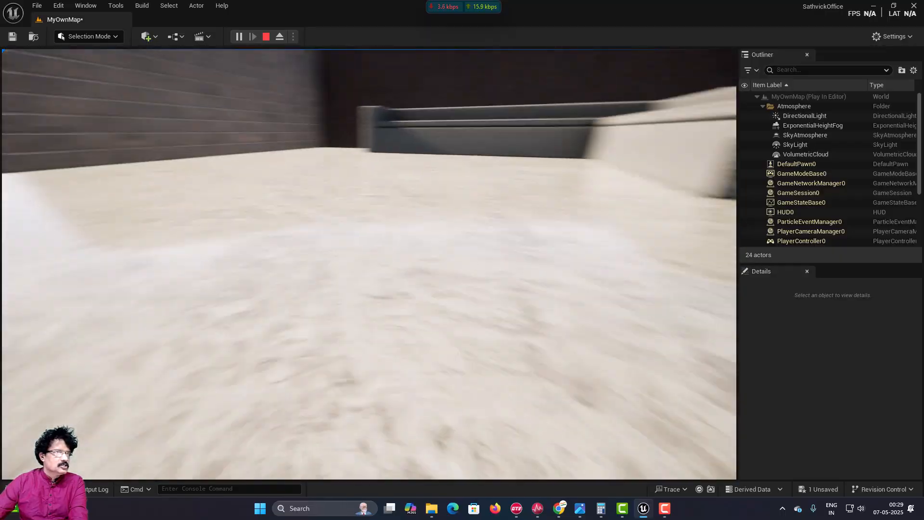
{"action": "key", "text": "w"}
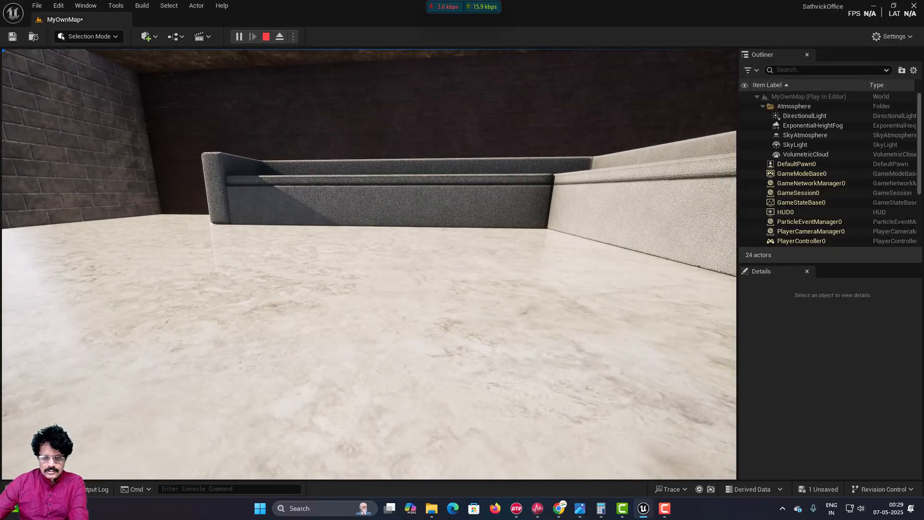
{"action": "key", "text": "Right"}
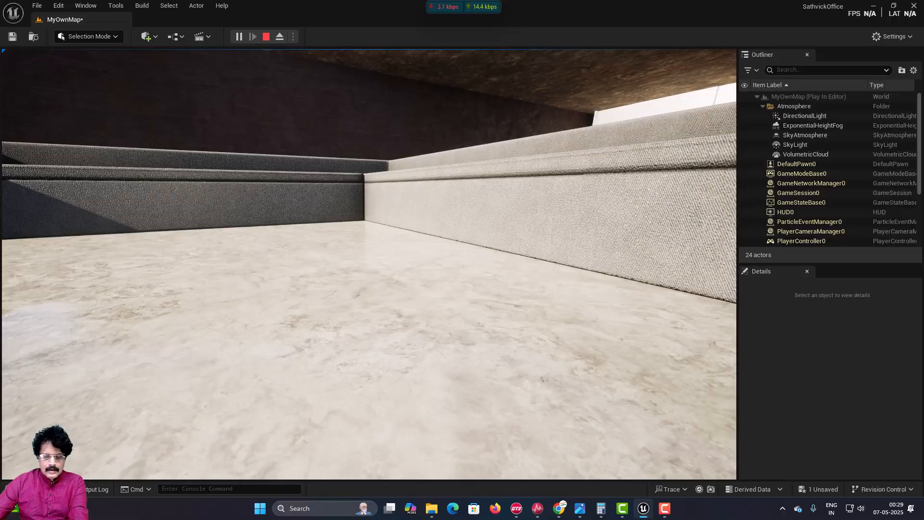
{"action": "key", "text": "e"}
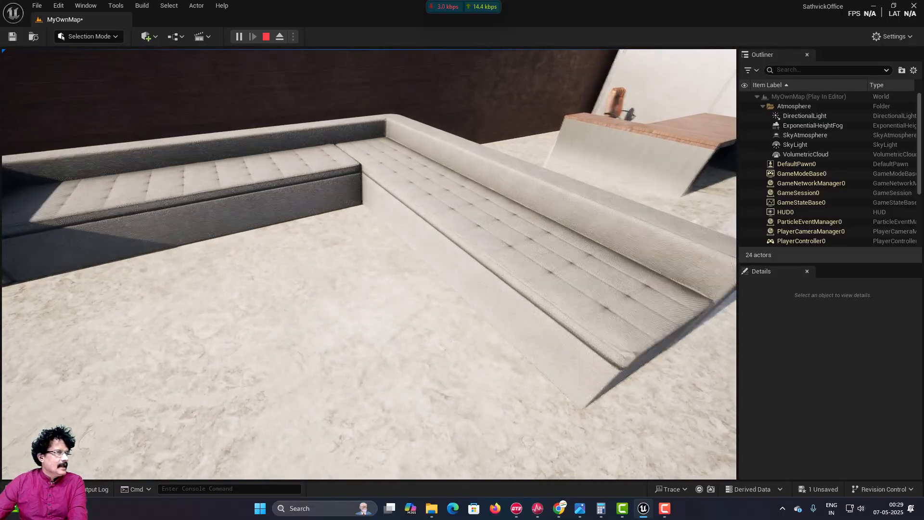
{"action": "key", "text": "w"}
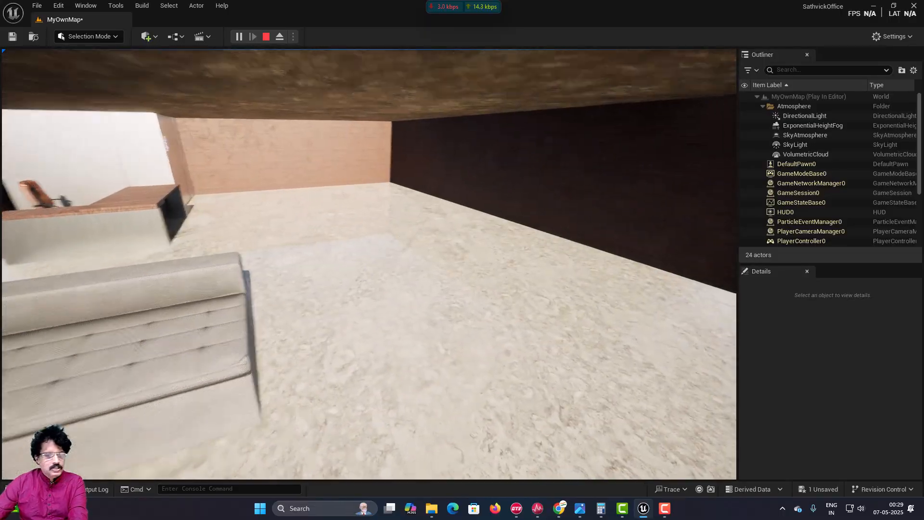
{"action": "key", "text": "w"}
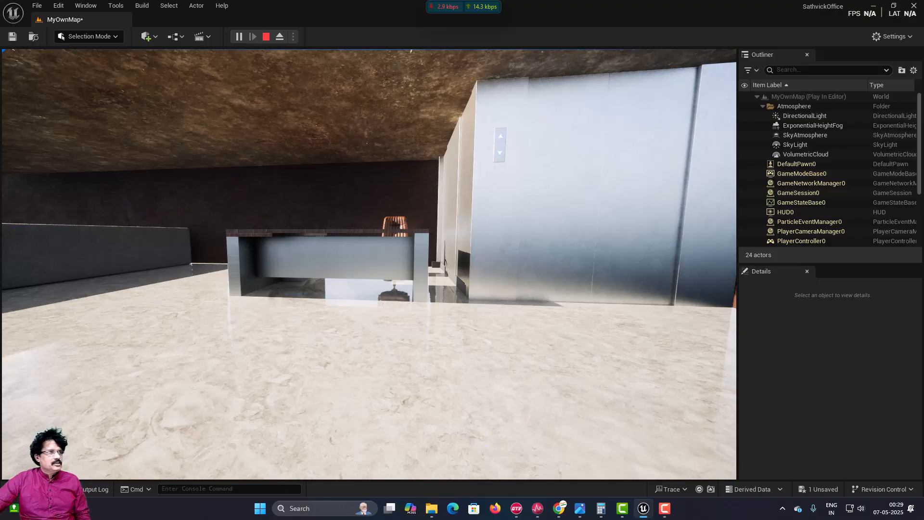
{"action": "key", "text": "Escape"}
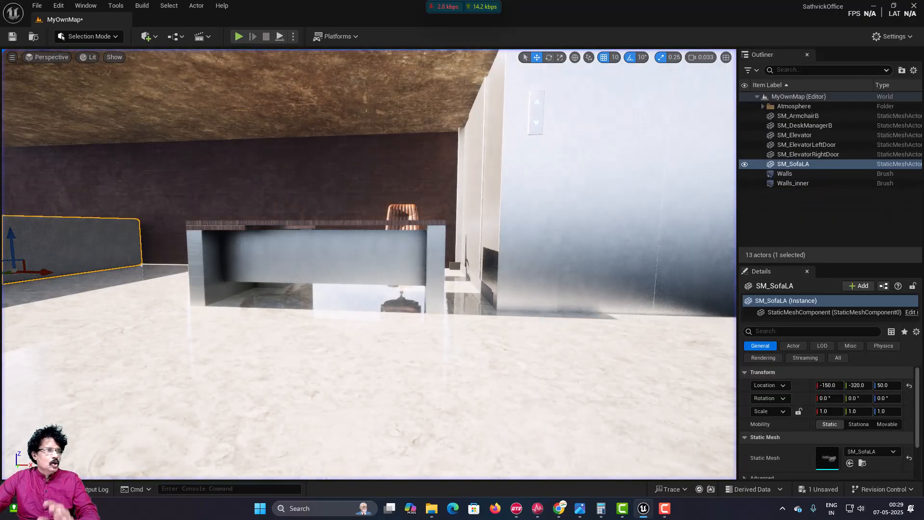
{"action": "left_click", "coordinate": [369, 373]}
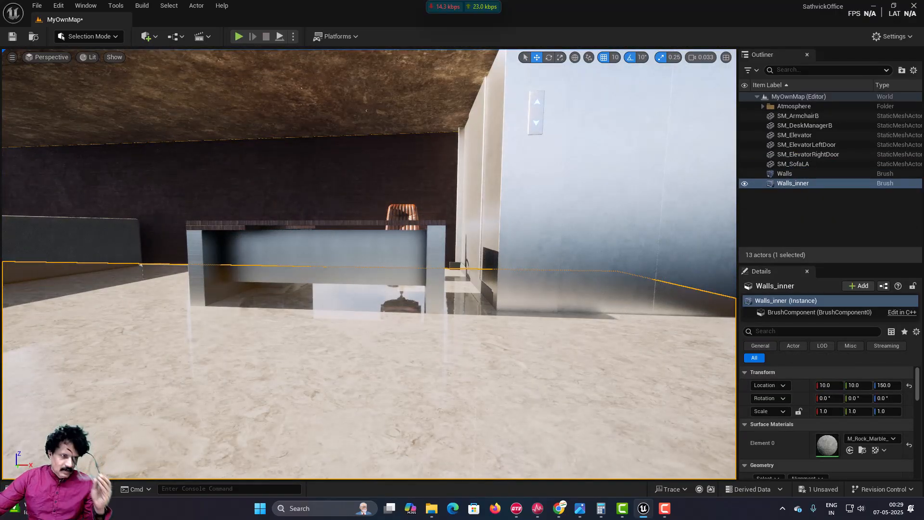